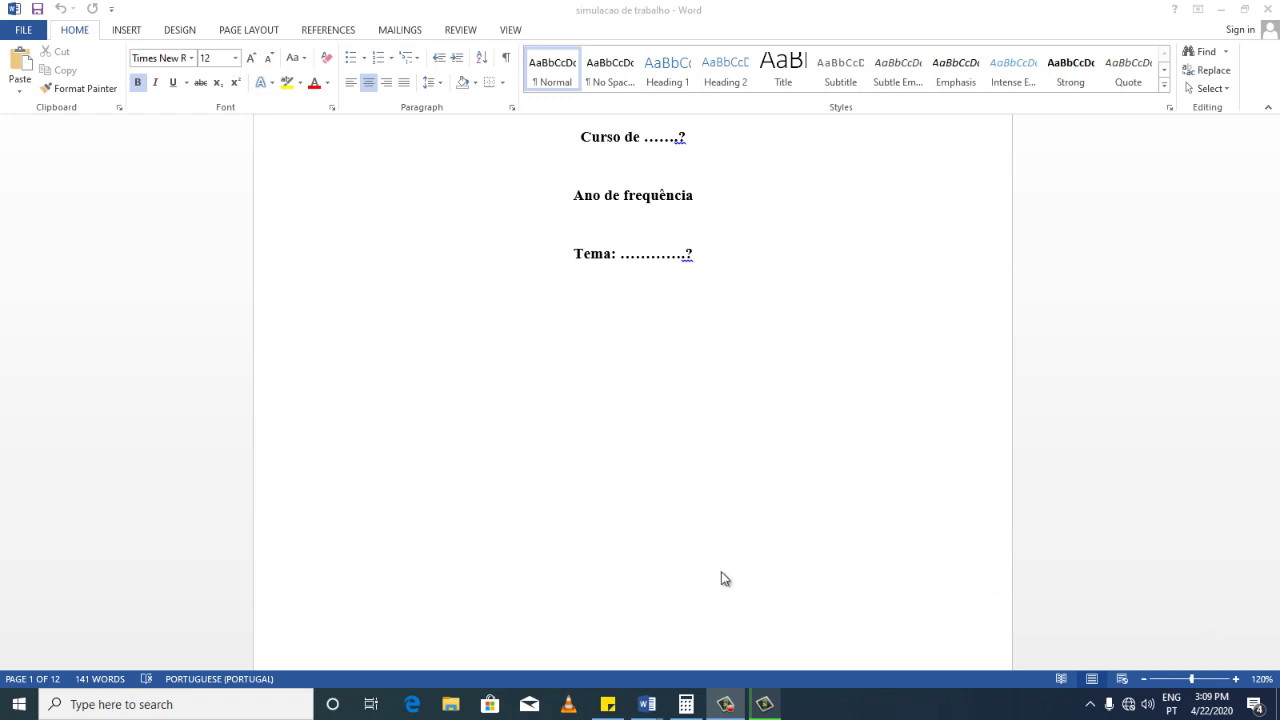
Browse the document and move the cursor from the signature page to the Agradecimentos page.
scroll(665, 545, up, 3)
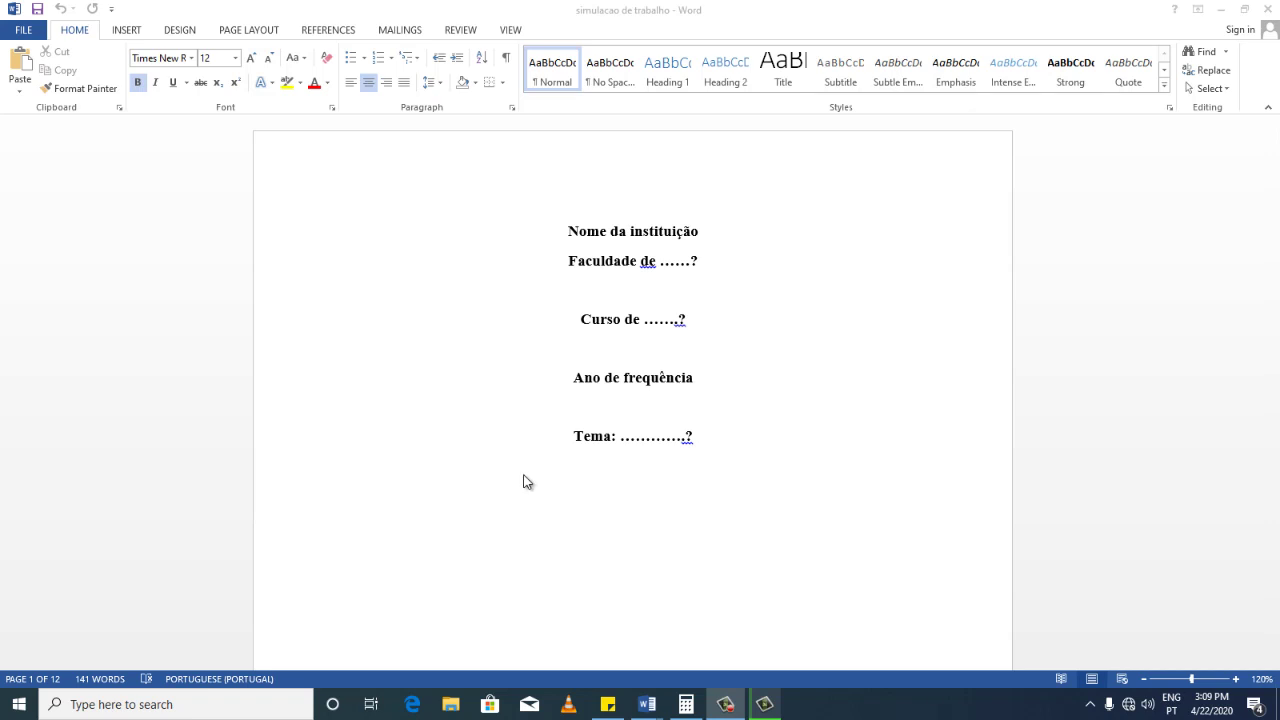
scroll(598, 495, down, 1)
scroll(598, 495, down, 5)
scroll(598, 495, down, 1)
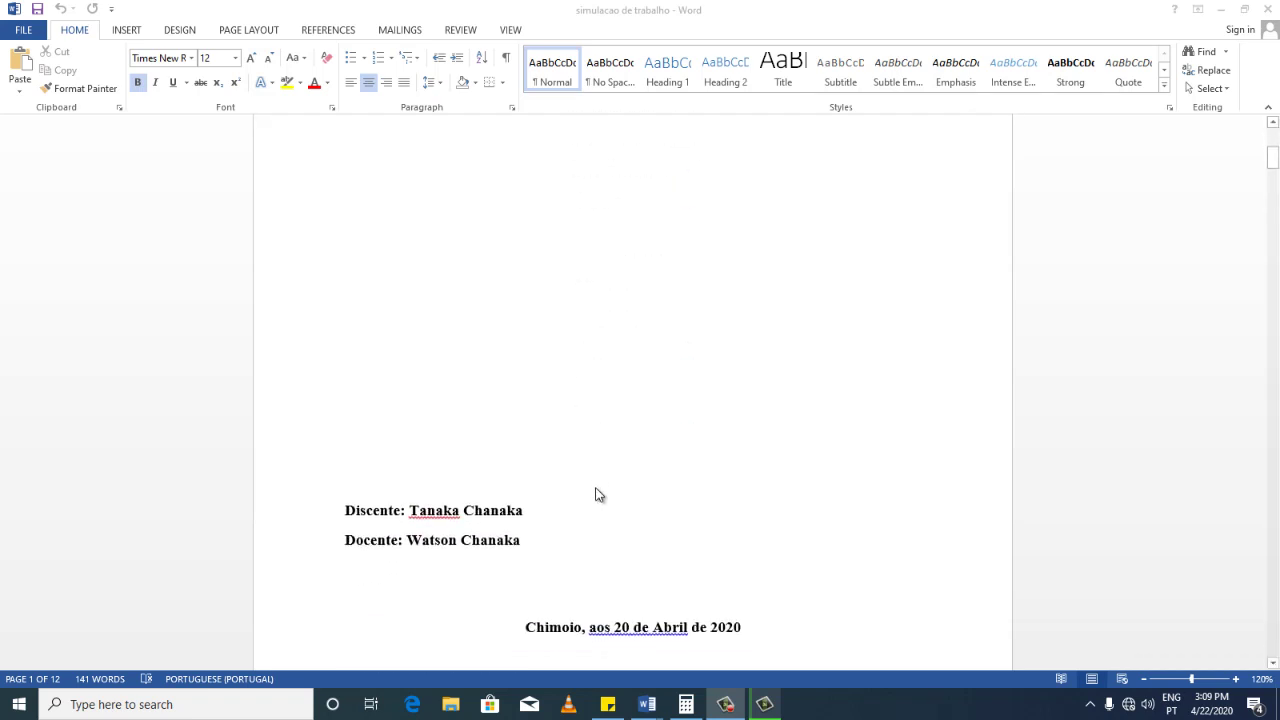
scroll(598, 495, down, 1)
scroll(598, 495, down, 1)
scroll(595, 488, down, 2)
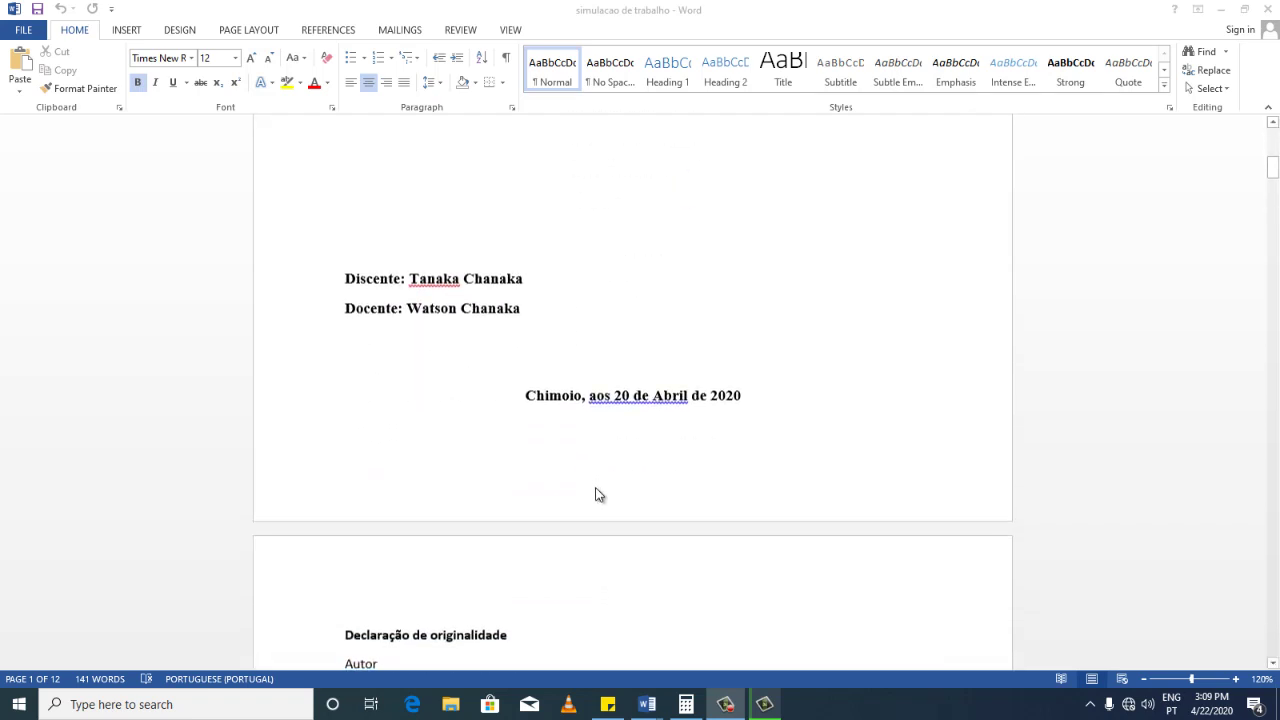
scroll(595, 488, down, 3)
scroll(596, 484, down, 2)
scroll(597, 480, down, 3)
scroll(597, 487, down, 2)
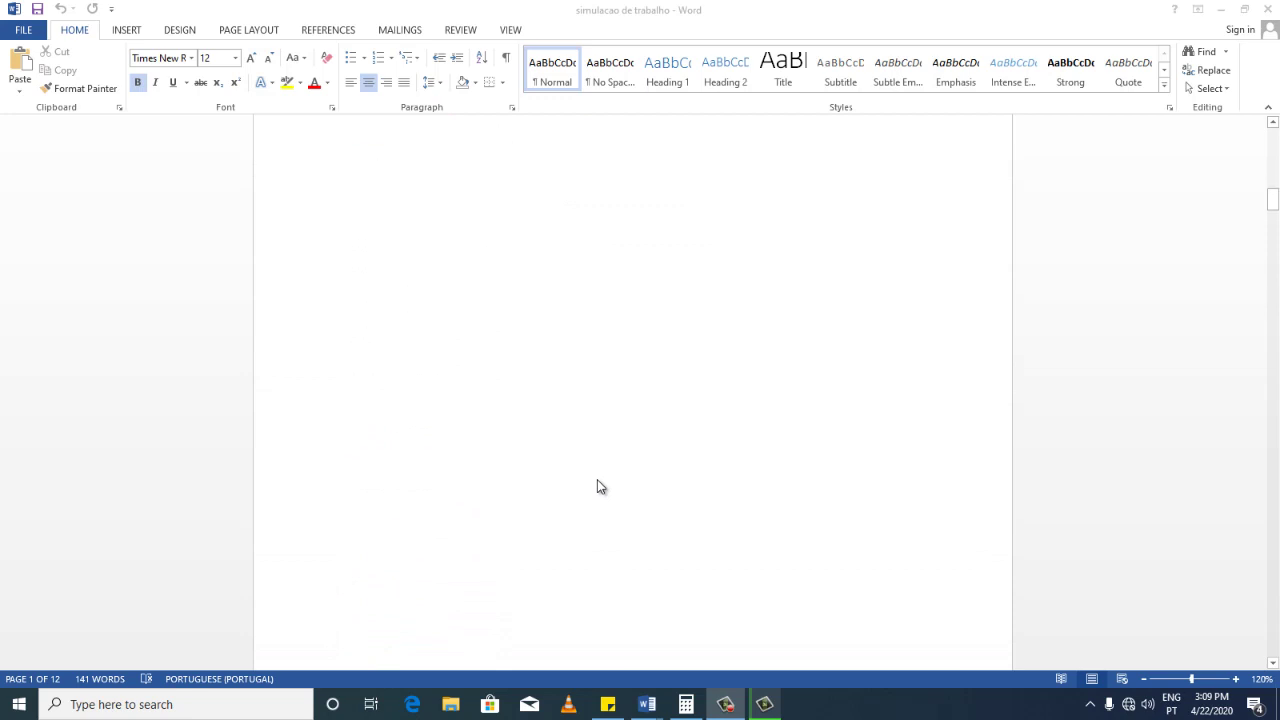
scroll(597, 487, up, 5)
scroll(597, 487, up, 5)
scroll(597, 487, up, 5)
scroll(597, 485, up, 4)
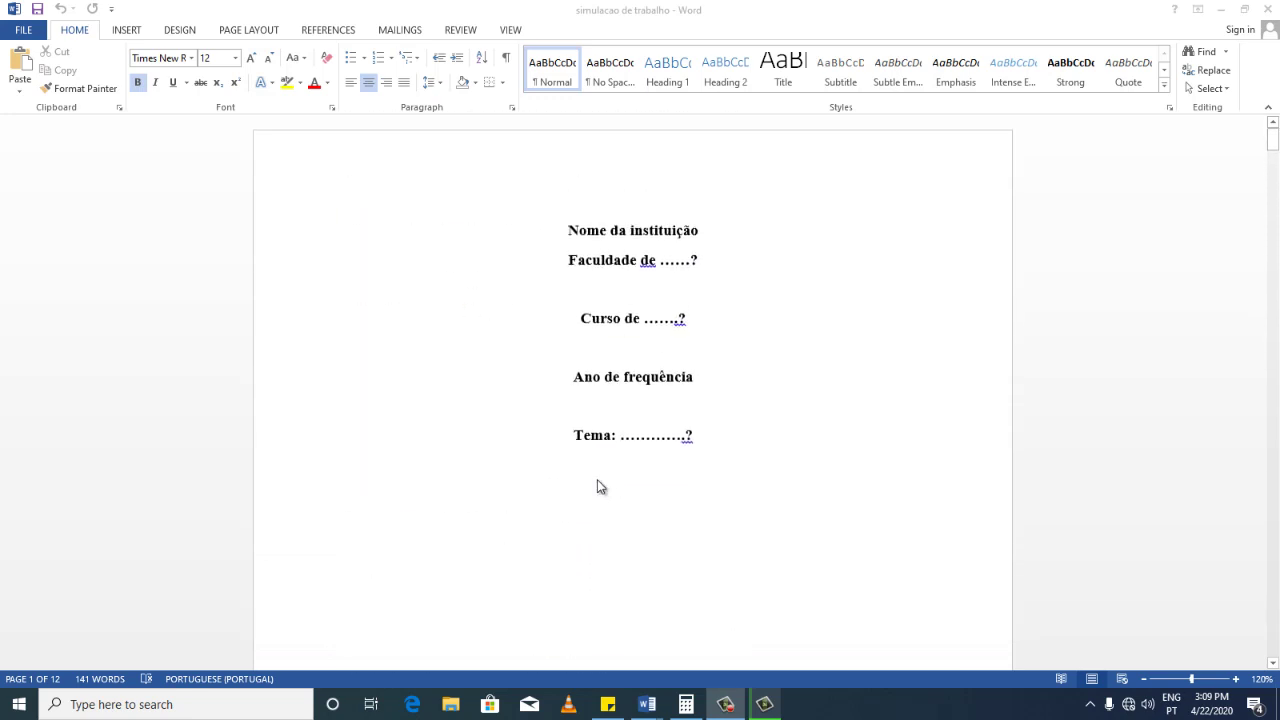
scroll(597, 485, down, 5)
scroll(598, 485, down, 5)
scroll(600, 484, down, 5)
scroll(603, 485, down, 3)
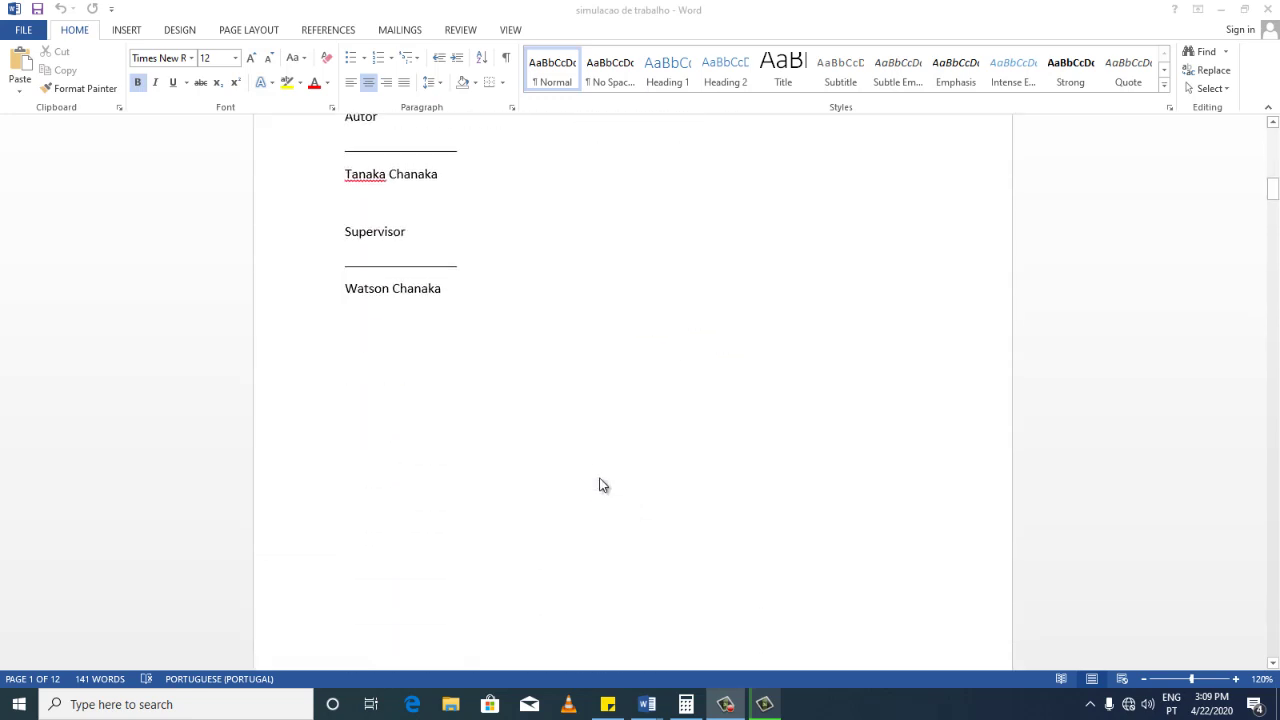
scroll(603, 485, down, 3)
scroll(603, 485, down, 3)
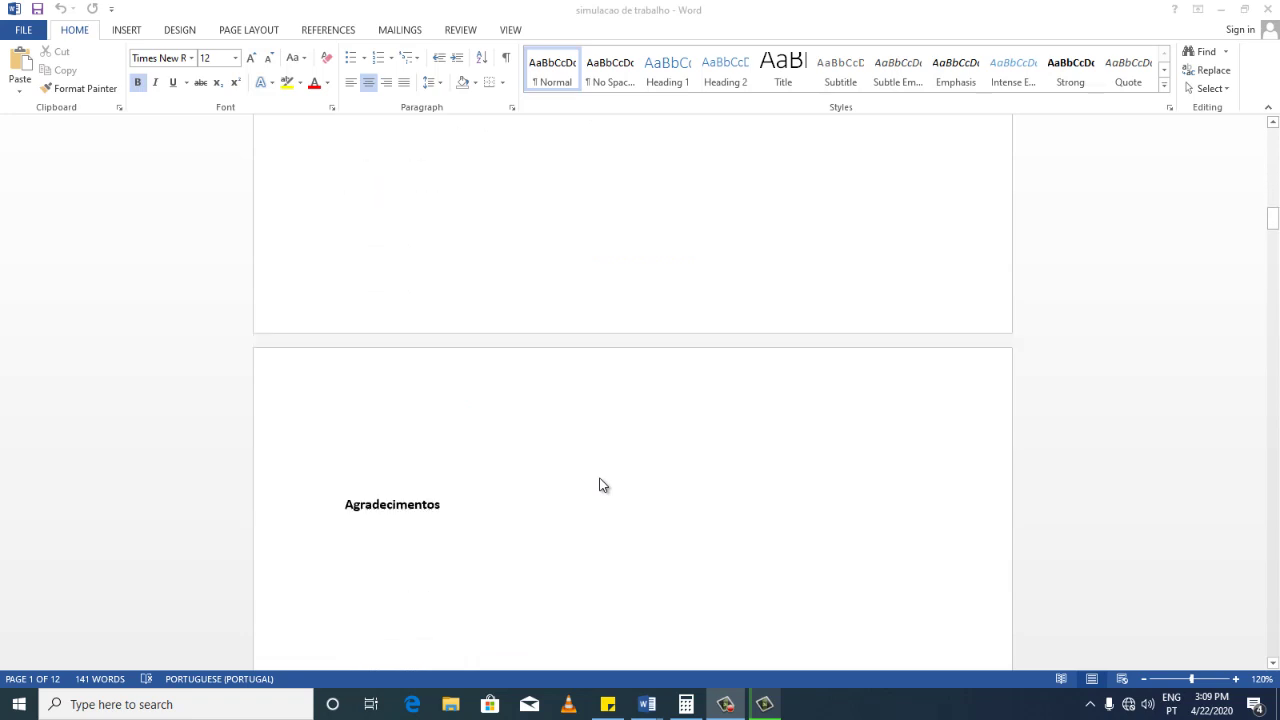
scroll(603, 485, down, 5)
scroll(603, 485, down, 5)
scroll(603, 485, down, 5)
scroll(603, 485, down, 10)
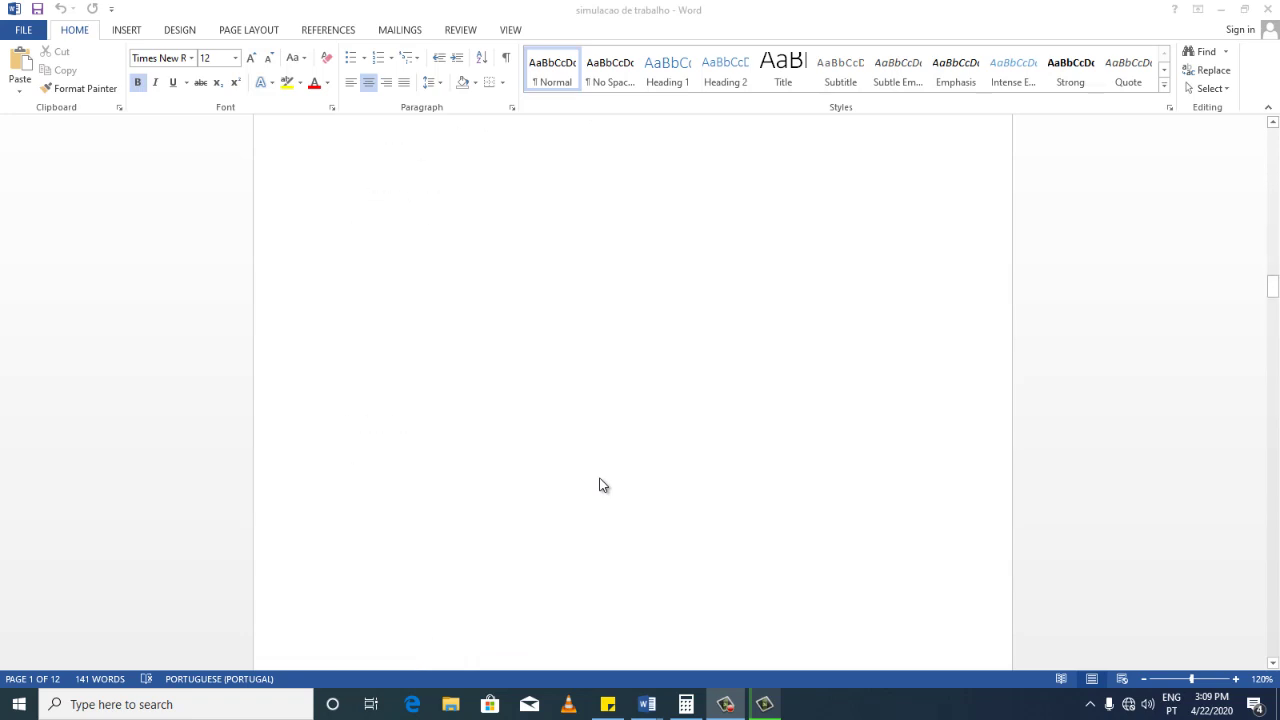
scroll(603, 485, down, 3)
scroll(603, 485, down, 5)
scroll(600, 483, down, 5)
scroll(600, 483, down, 10)
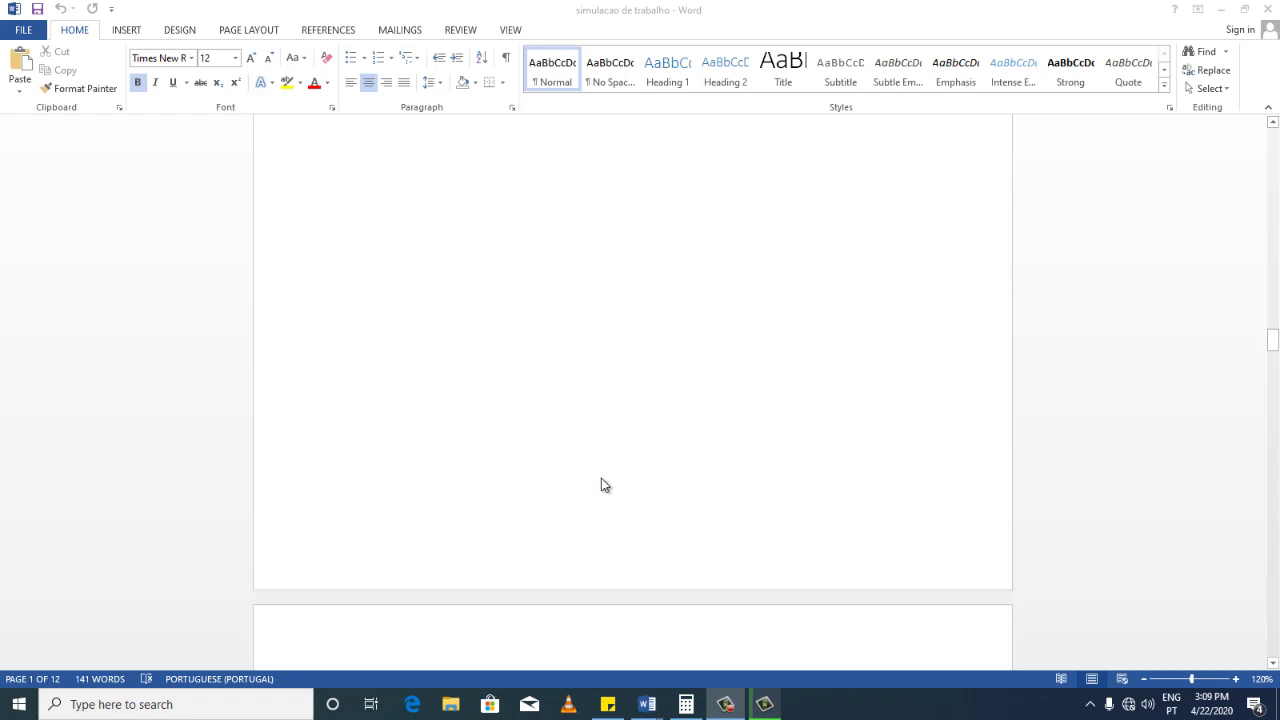
scroll(603, 480, down, 8)
scroll(610, 483, down, 4)
scroll(634, 488, down, 8)
scroll(634, 488, down, 10)
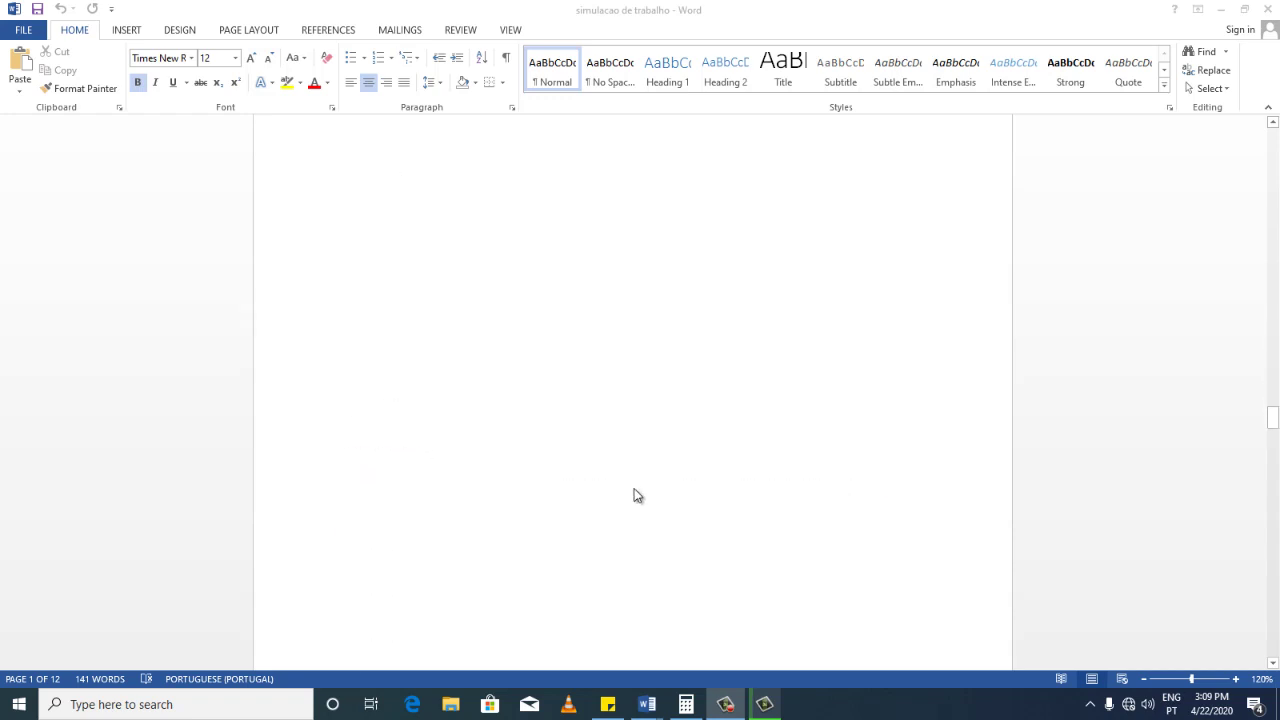
scroll(634, 490, down, 10)
scroll(637, 494, down, 5)
scroll(637, 494, down, 10)
scroll(637, 494, down, 10)
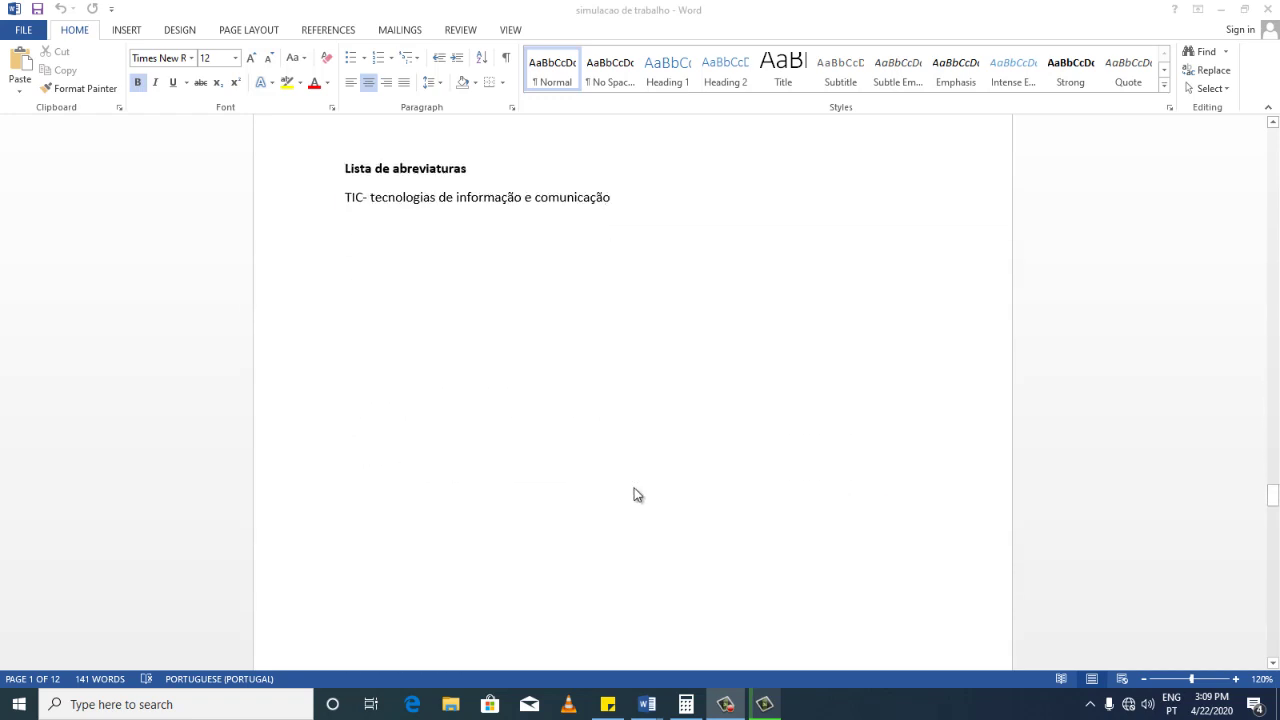
scroll(637, 494, down, 8)
scroll(637, 494, down, 8)
scroll(637, 494, down, 8)
scroll(637, 494, down, 5)
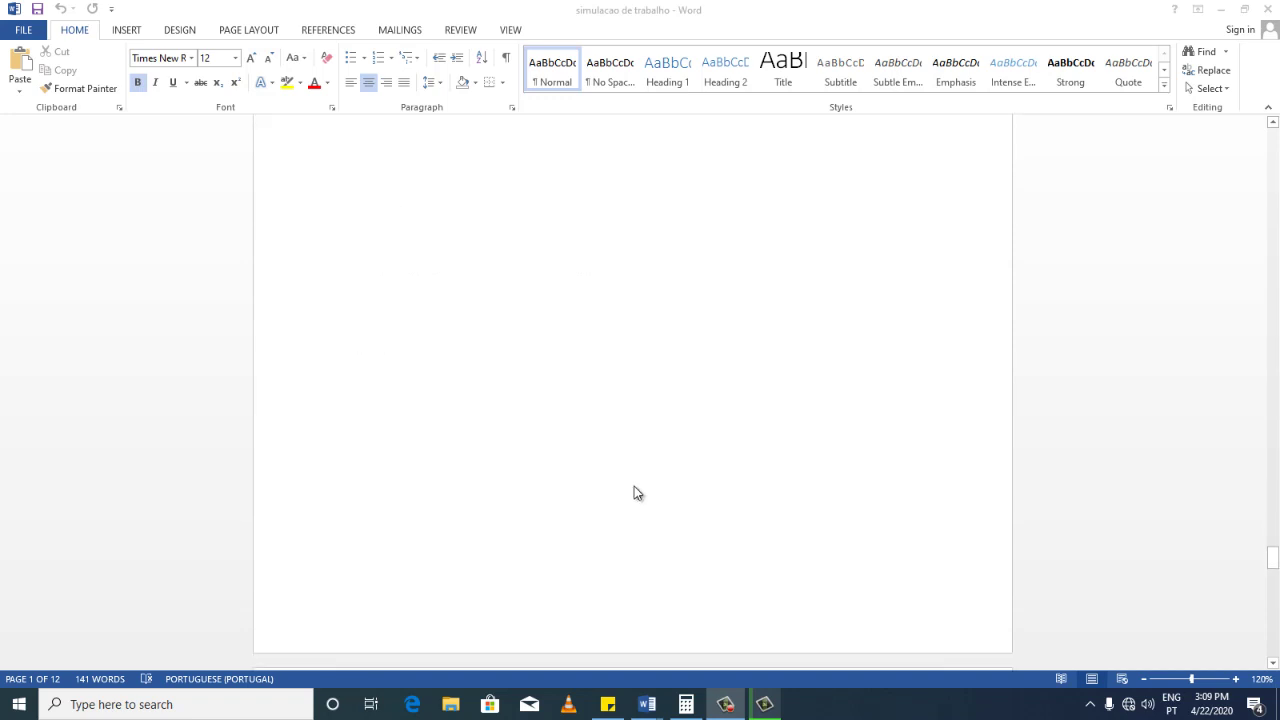
scroll(637, 493, down, 8)
scroll(637, 492, down, 8)
scroll(637, 493, down, 5)
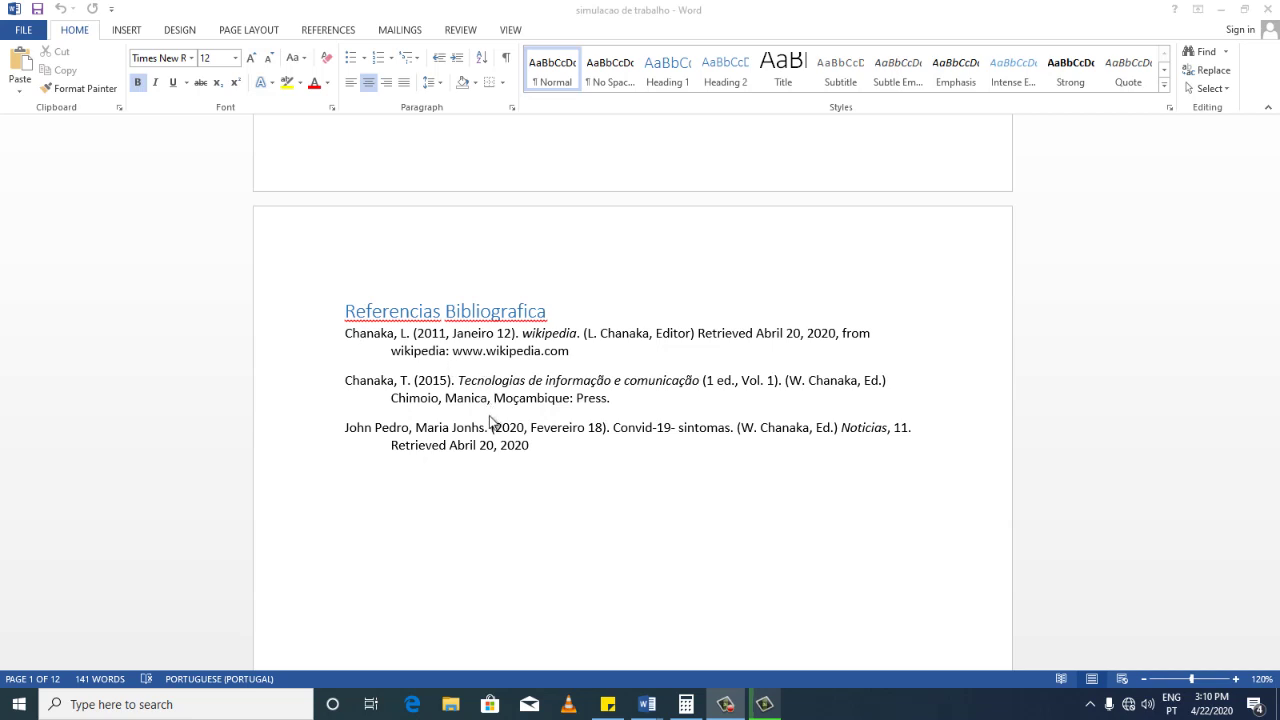
scroll(500, 440, up, 10)
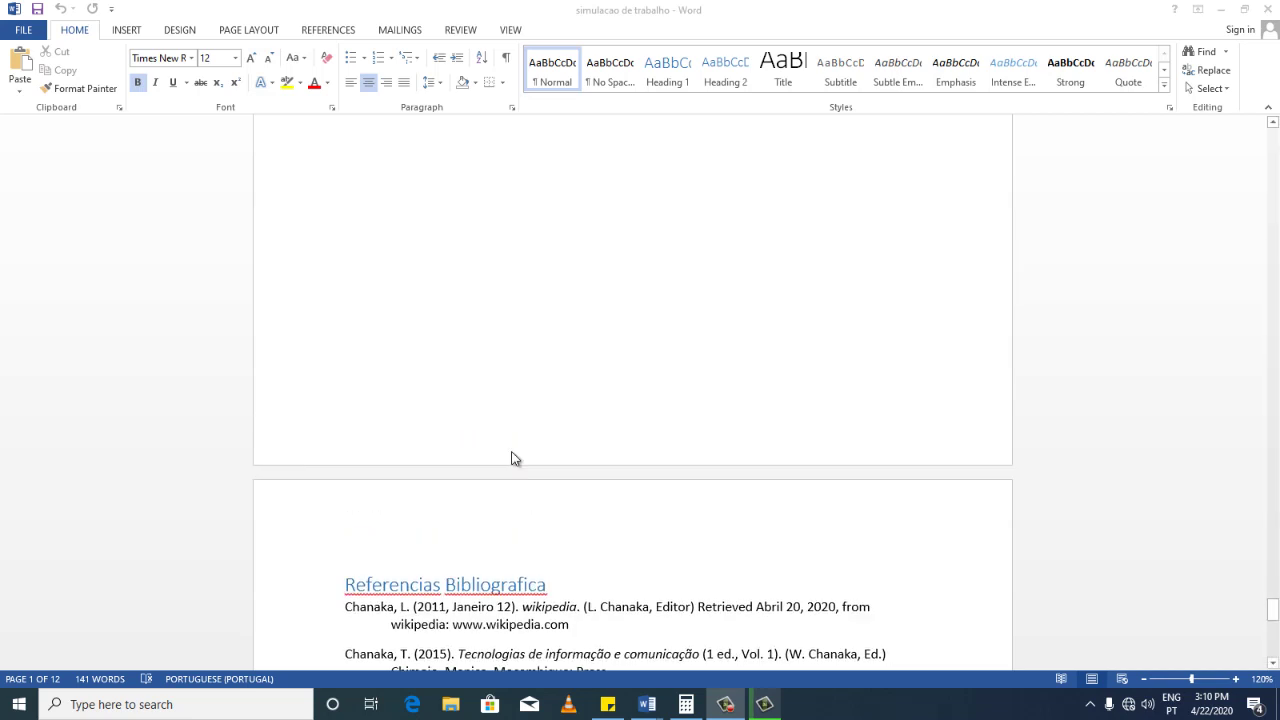
scroll(513, 460, up, 3)
scroll(523, 466, up, 5)
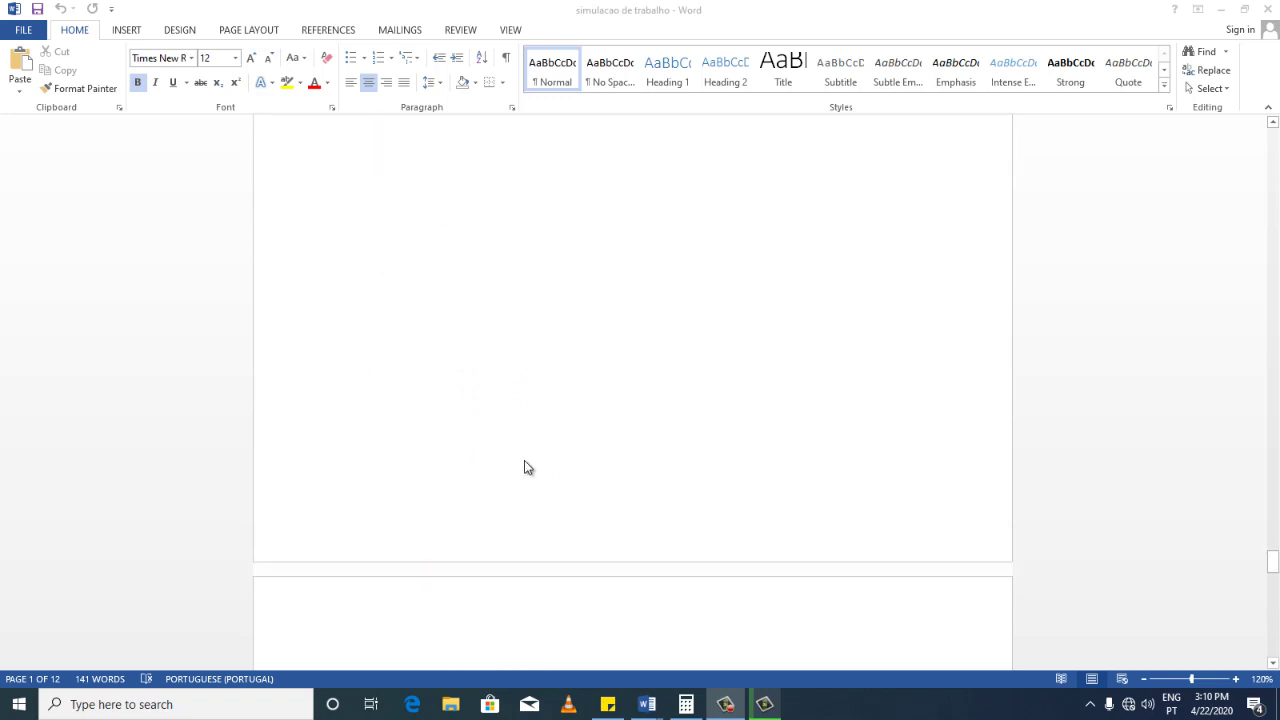
scroll(526, 466, up, 5)
scroll(560, 490, up, 4)
scroll(602, 515, up, 5)
scroll(600, 508, up, 5)
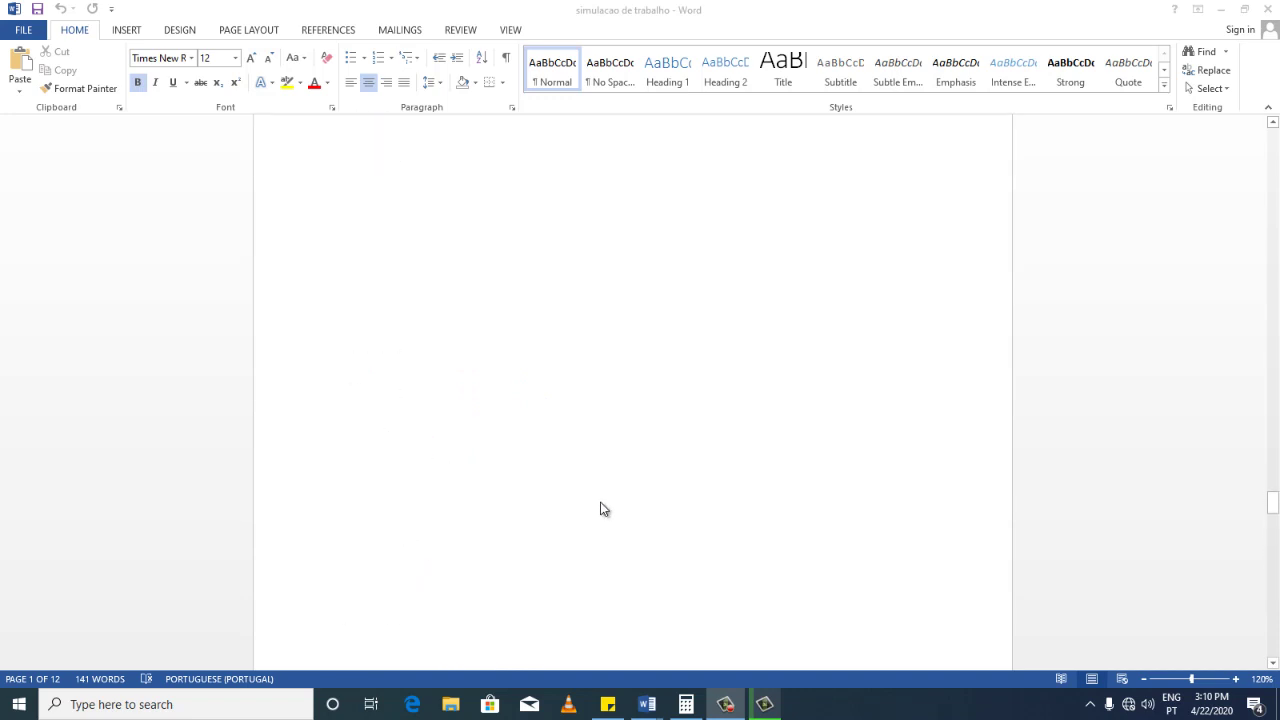
scroll(600, 508, up, 5)
scroll(600, 509, up, 5)
scroll(602, 509, up, 5)
scroll(602, 509, up, 5)
scroll(602, 509, up, 5)
scroll(602, 509, up, 5)
scroll(602, 509, up, 5)
scroll(602, 509, up, 5)
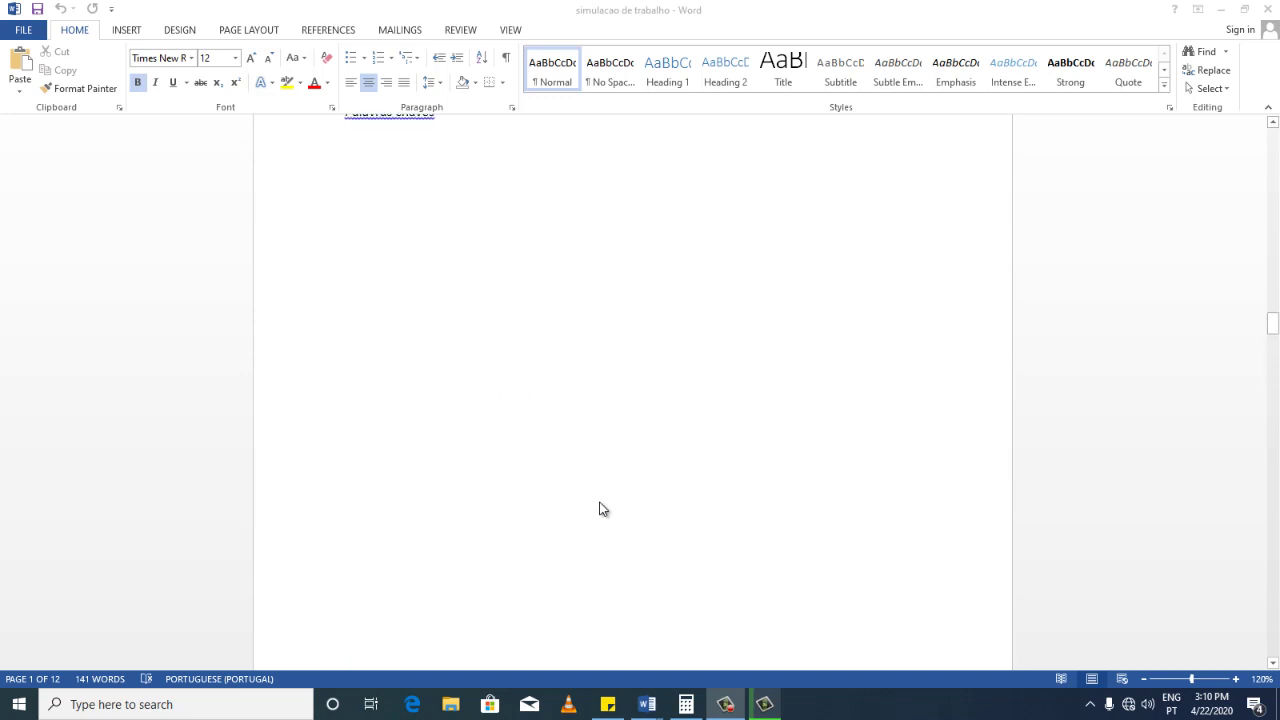
scroll(602, 509, up, 5)
scroll(601, 509, up, 5)
scroll(601, 509, up, 5)
scroll(601, 509, up, 5)
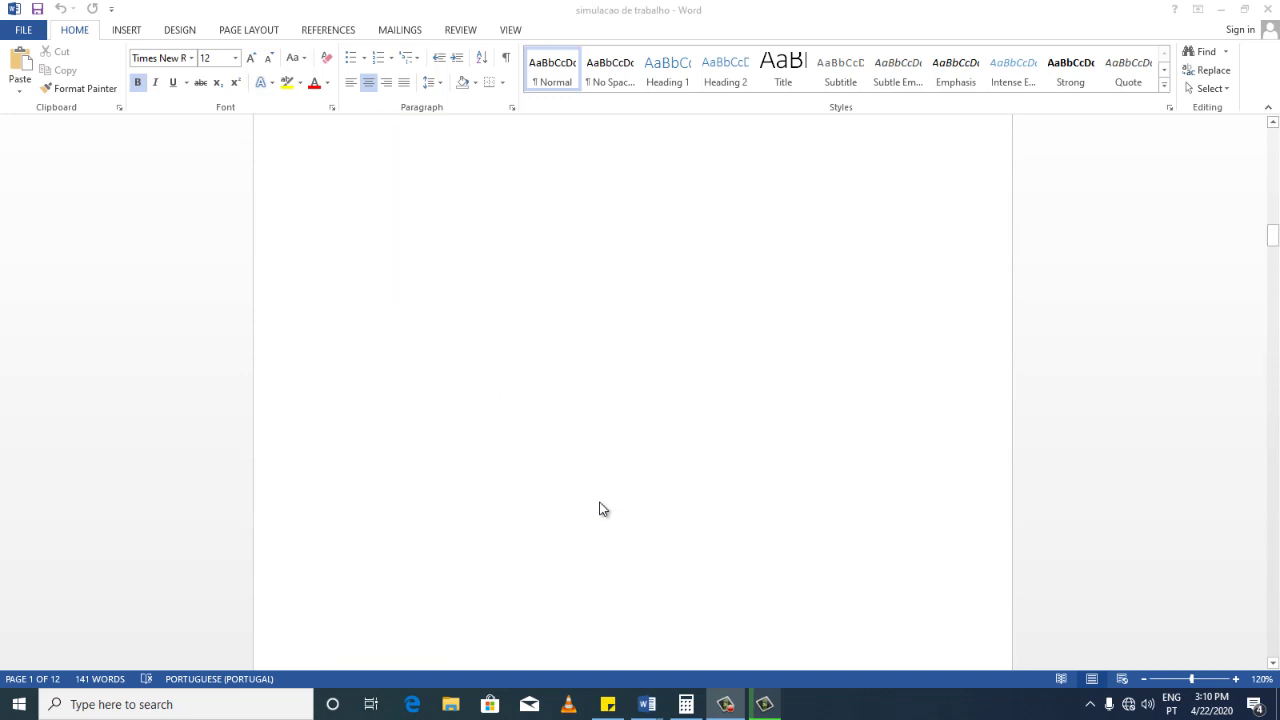
scroll(601, 509, up, 5)
scroll(601, 509, up, 5)
scroll(601, 509, up, 5)
scroll(601, 509, up, 5)
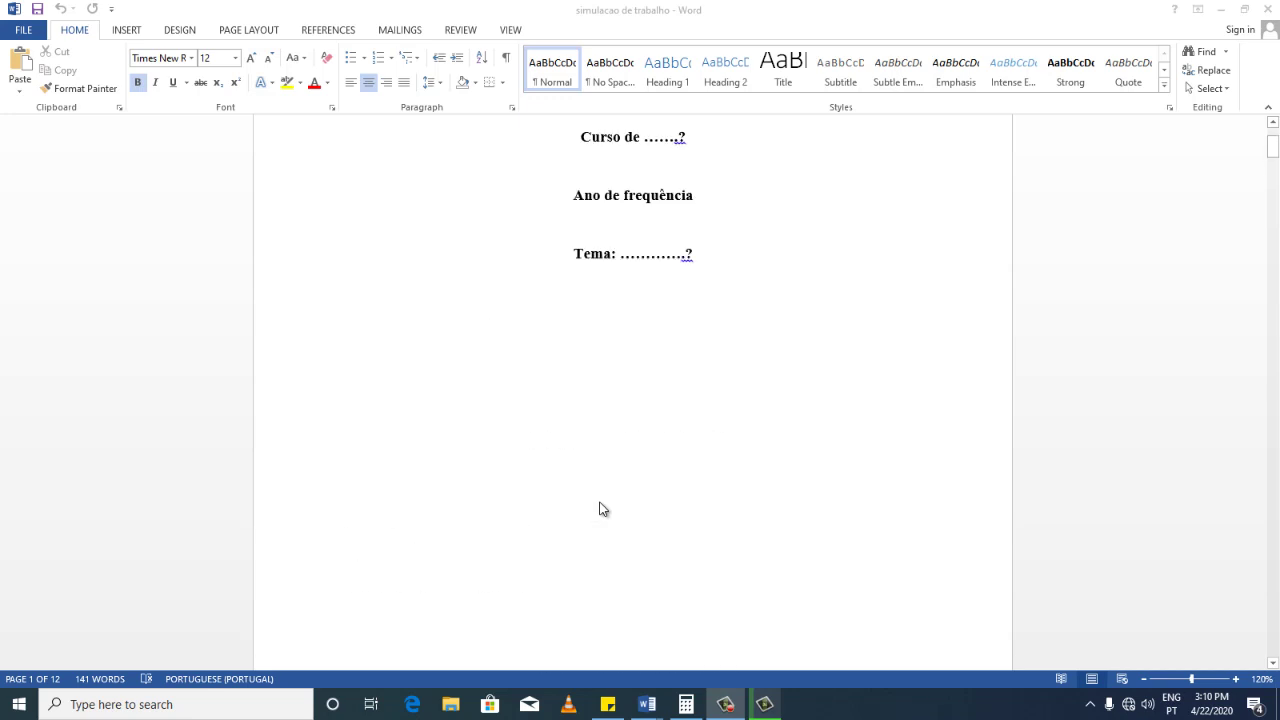
scroll(601, 509, up, 1)
scroll(603, 508, up, 3)
scroll(605, 506, down, 5)
scroll(606, 531, down, 2)
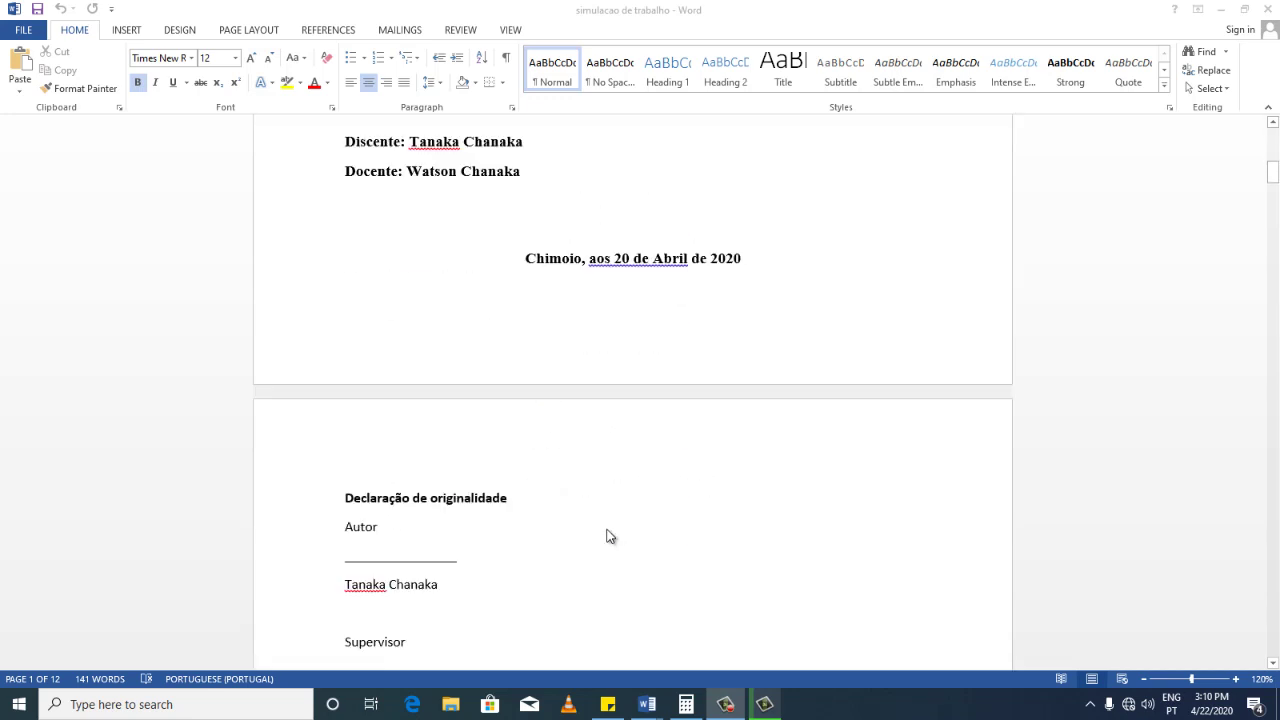
scroll(606, 531, down, 3)
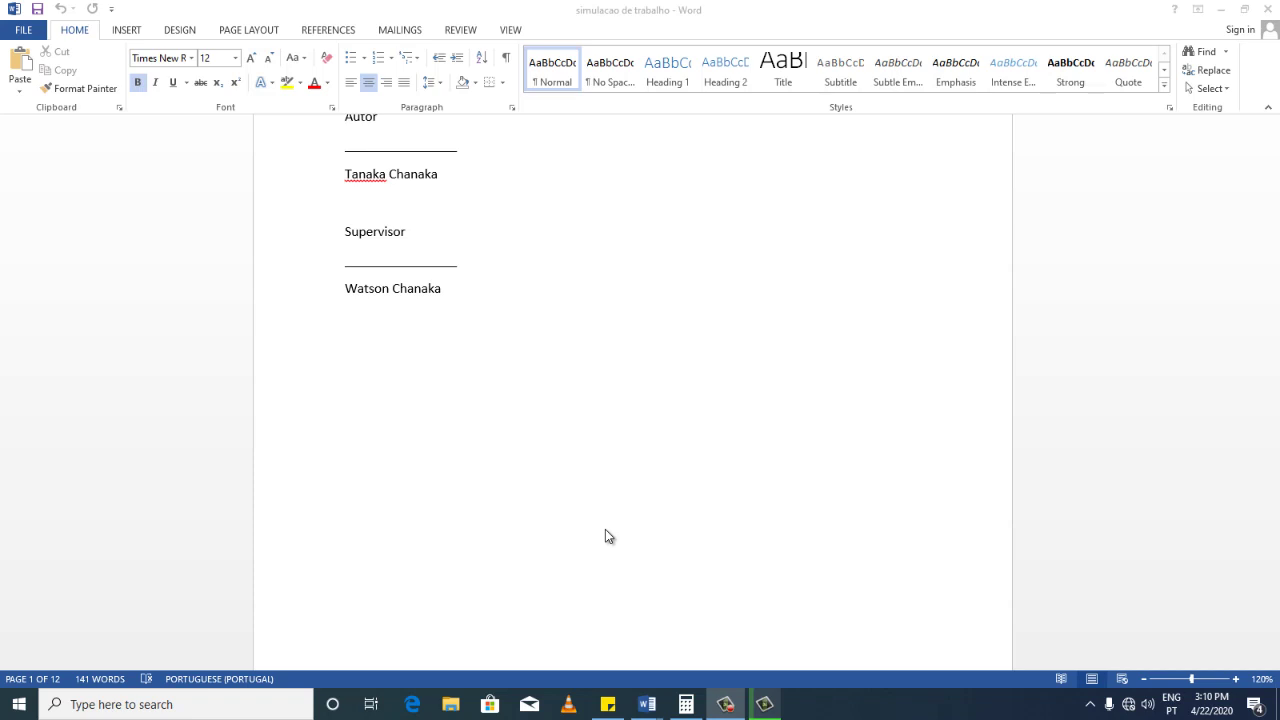
scroll(460, 400, down, 3)
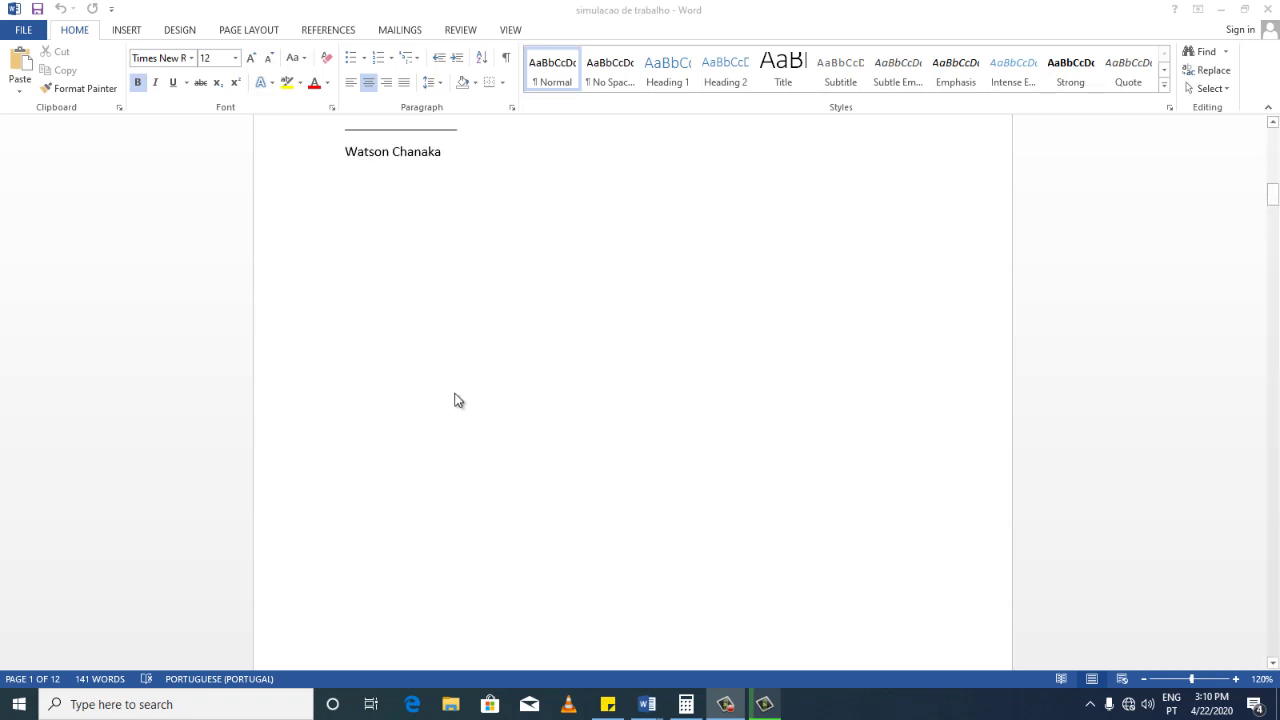
click(444, 320)
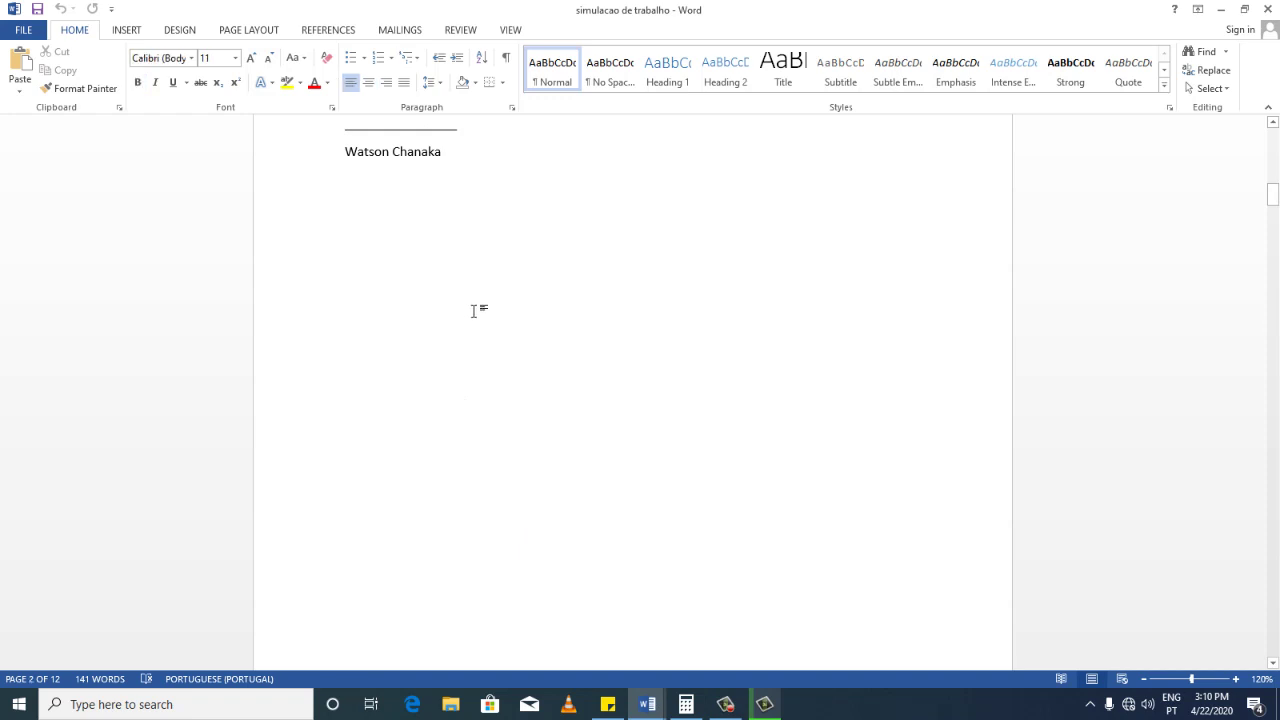
key(Down)
key(Down)
key(Down)
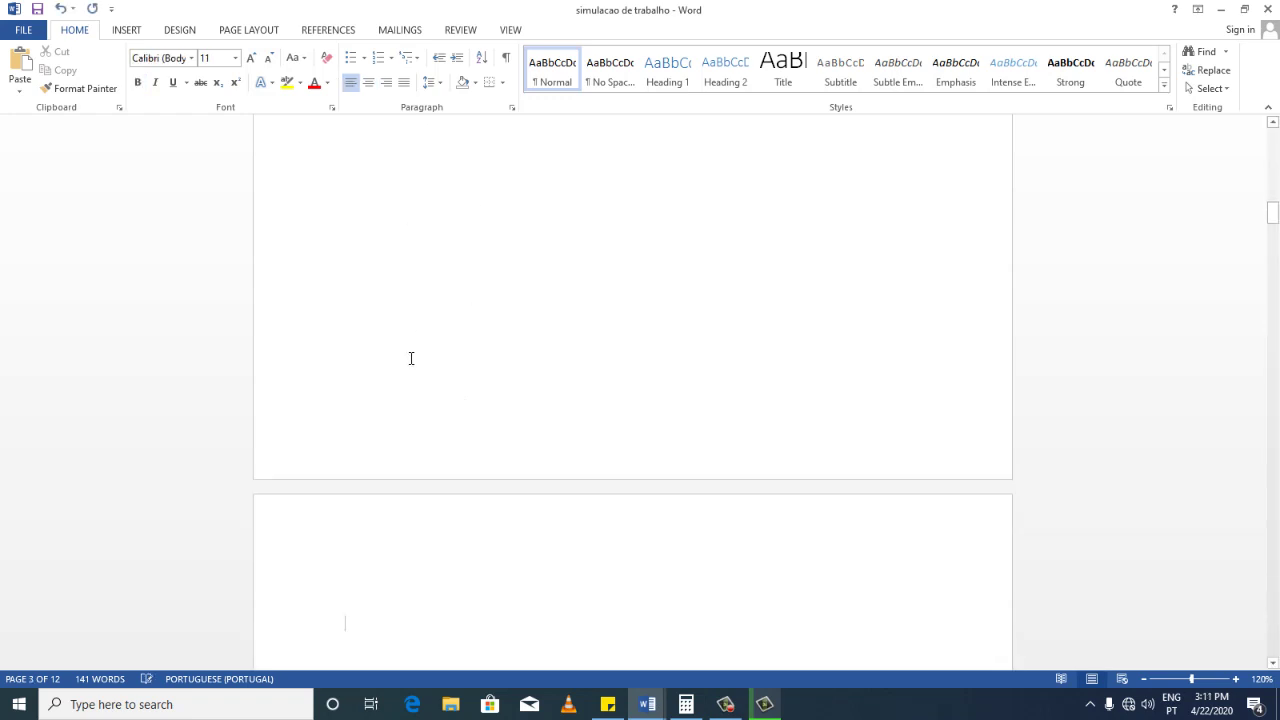
scroll(410, 358, down, 5)
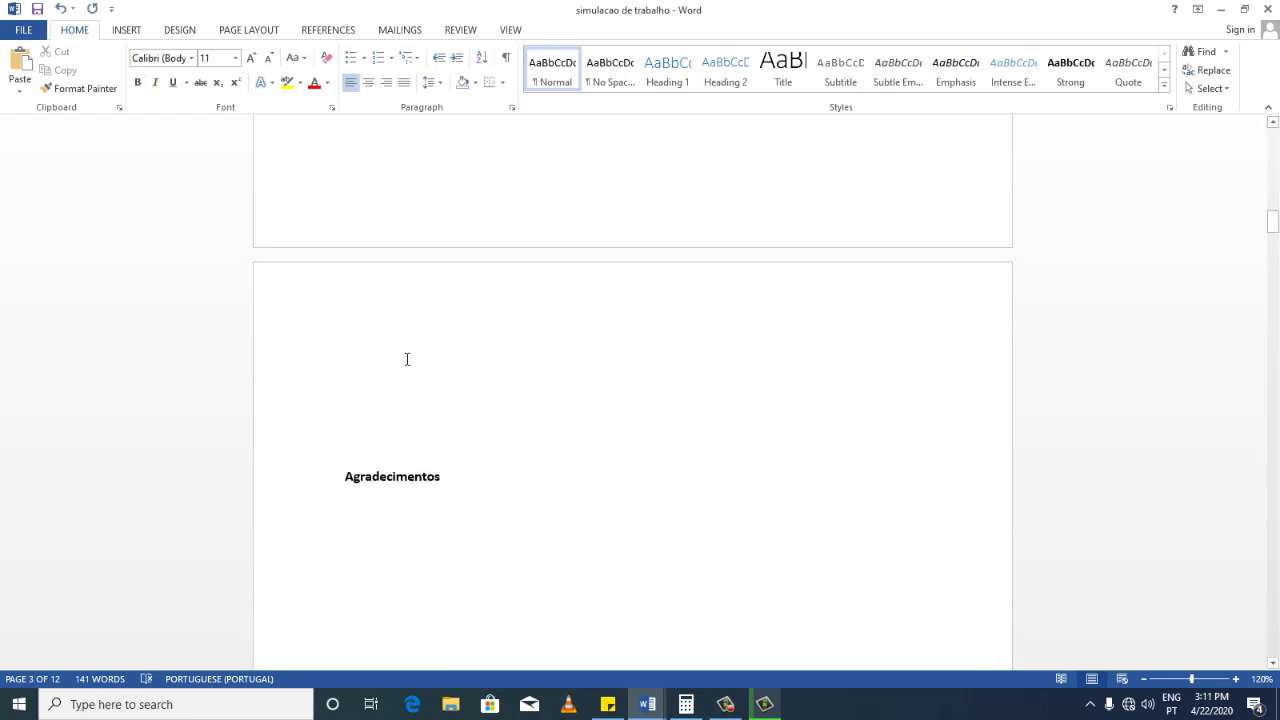
Add test lines 'gggggggggggg' and 'hhhhhhhhhh' below Agradecimentos, then delete both lines.
click(441, 477)
key(Return)
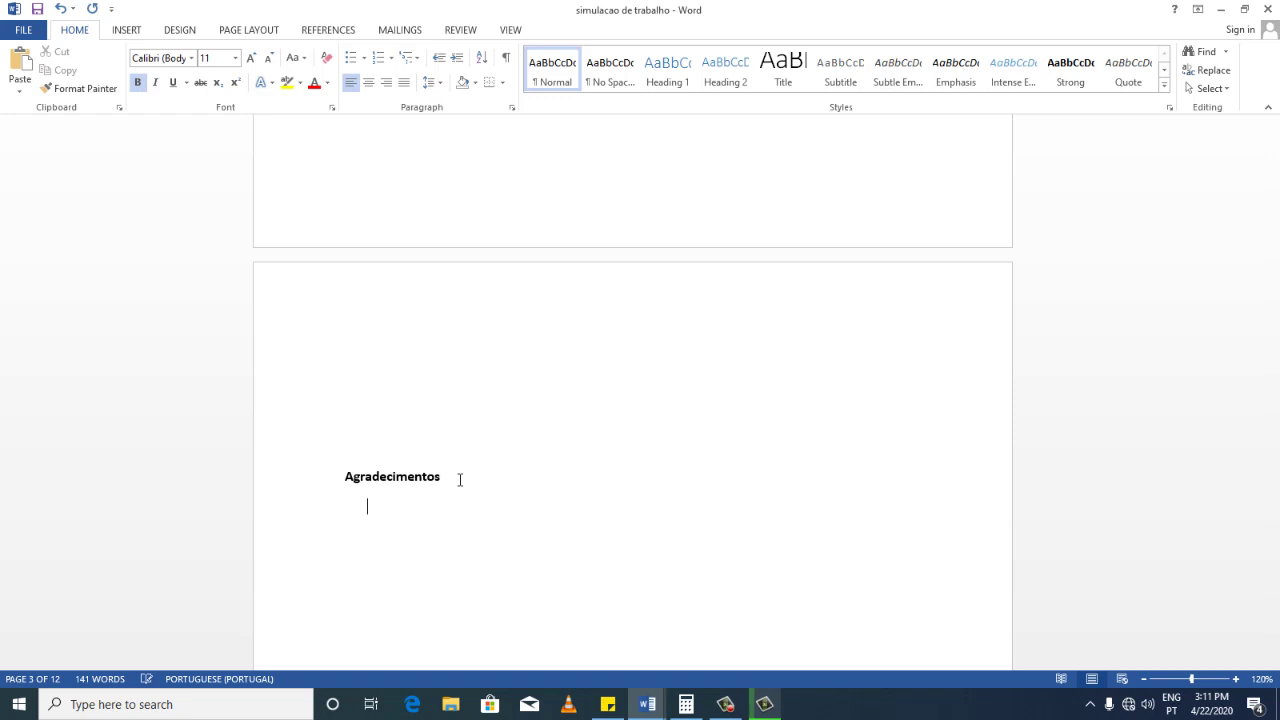
text(gggggg)
text(gggggg)
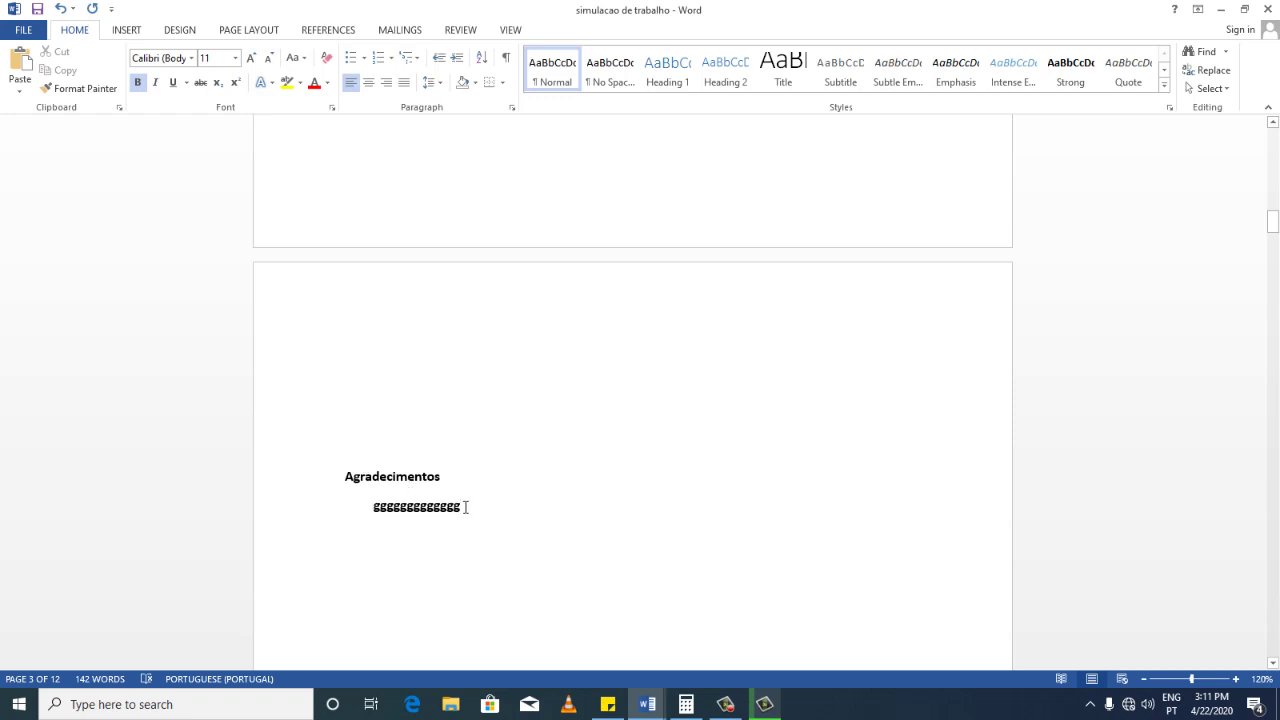
key(Return)
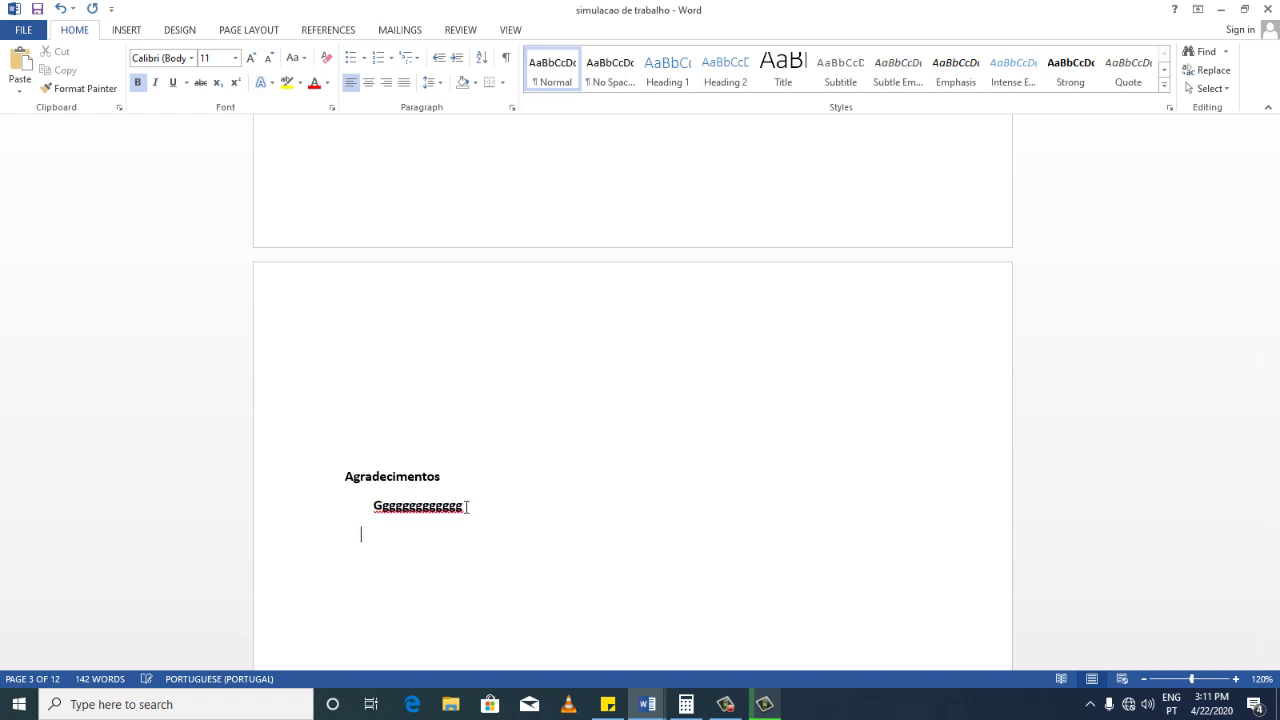
text(hh)
text(hhhhhhhh)
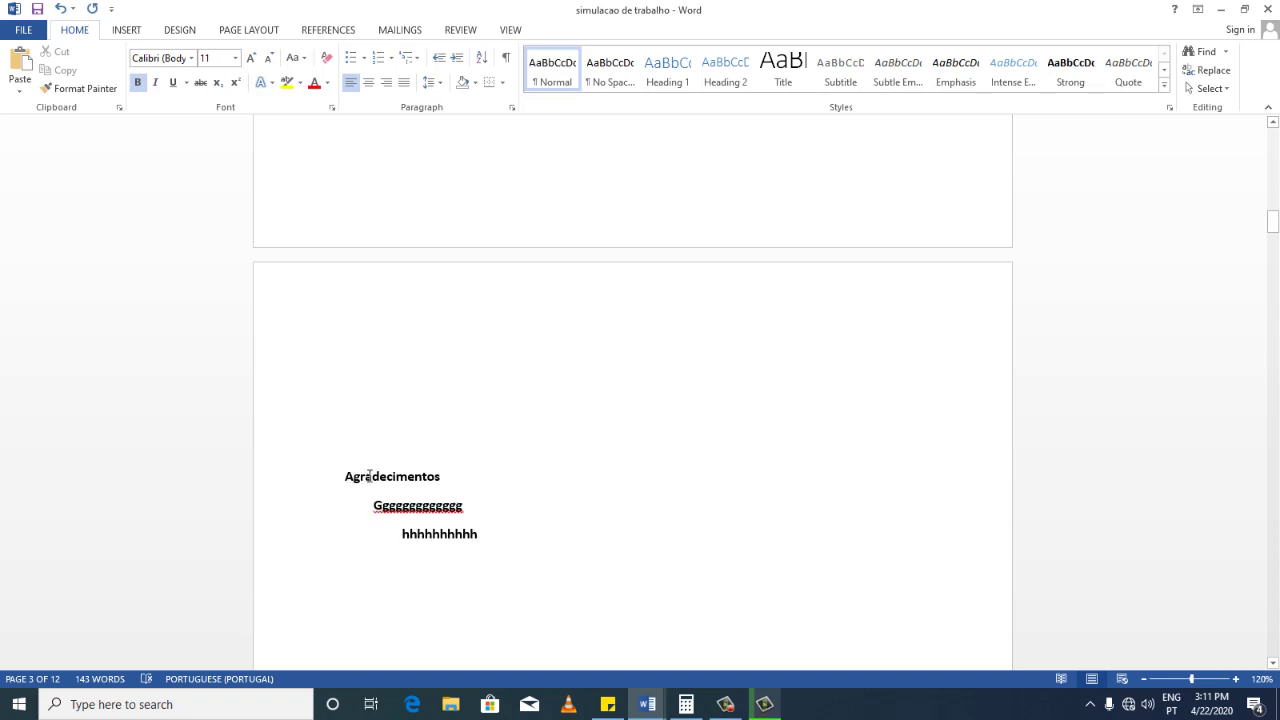
drag(510, 540, 404, 511)
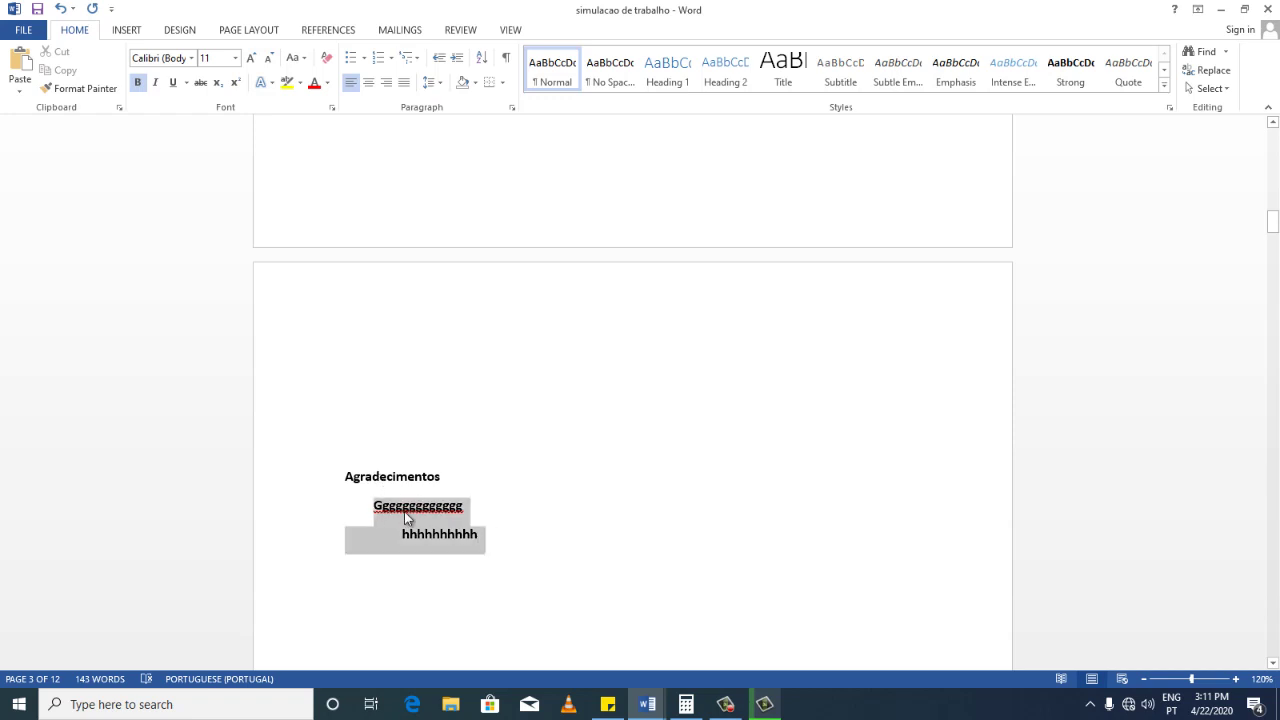
key(Delete)
Apply Heading 1 to the 'Declaração de originalidade' title.
scroll(380, 560, up, 2)
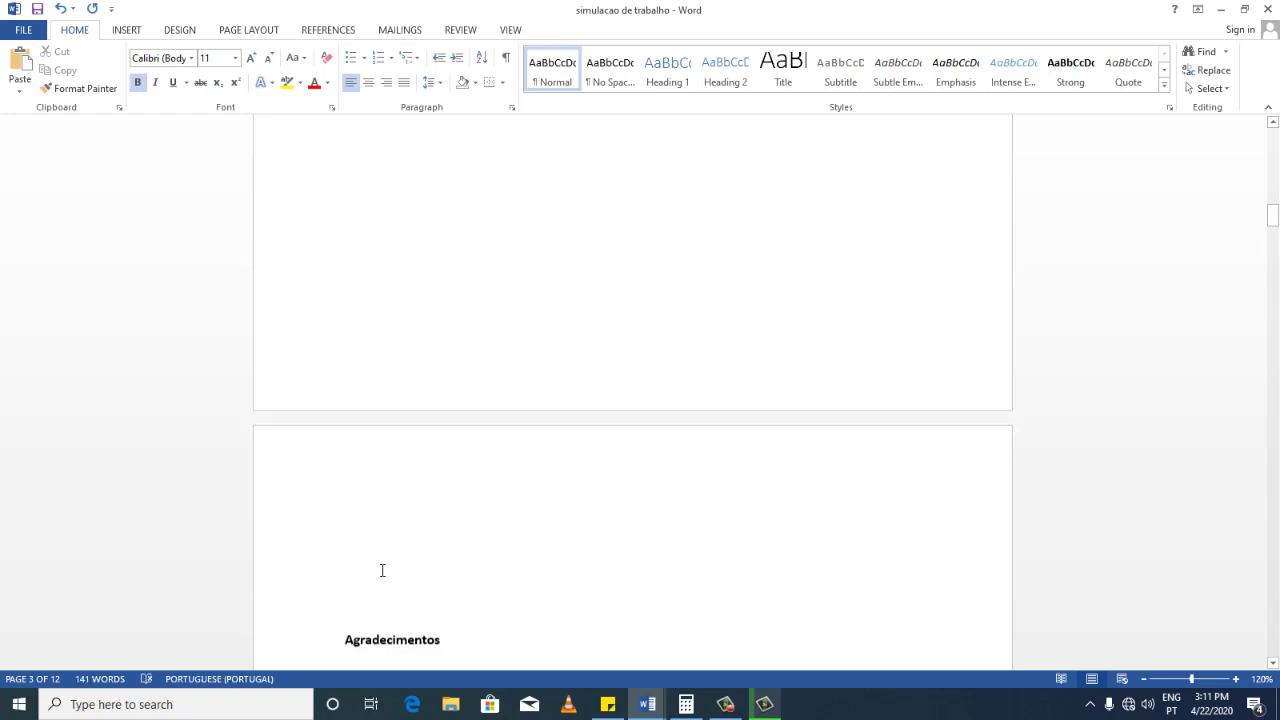
scroll(405, 590, up, 3)
scroll(412, 598, up, 3)
scroll(420, 600, up, 4)
scroll(422, 600, up, 3)
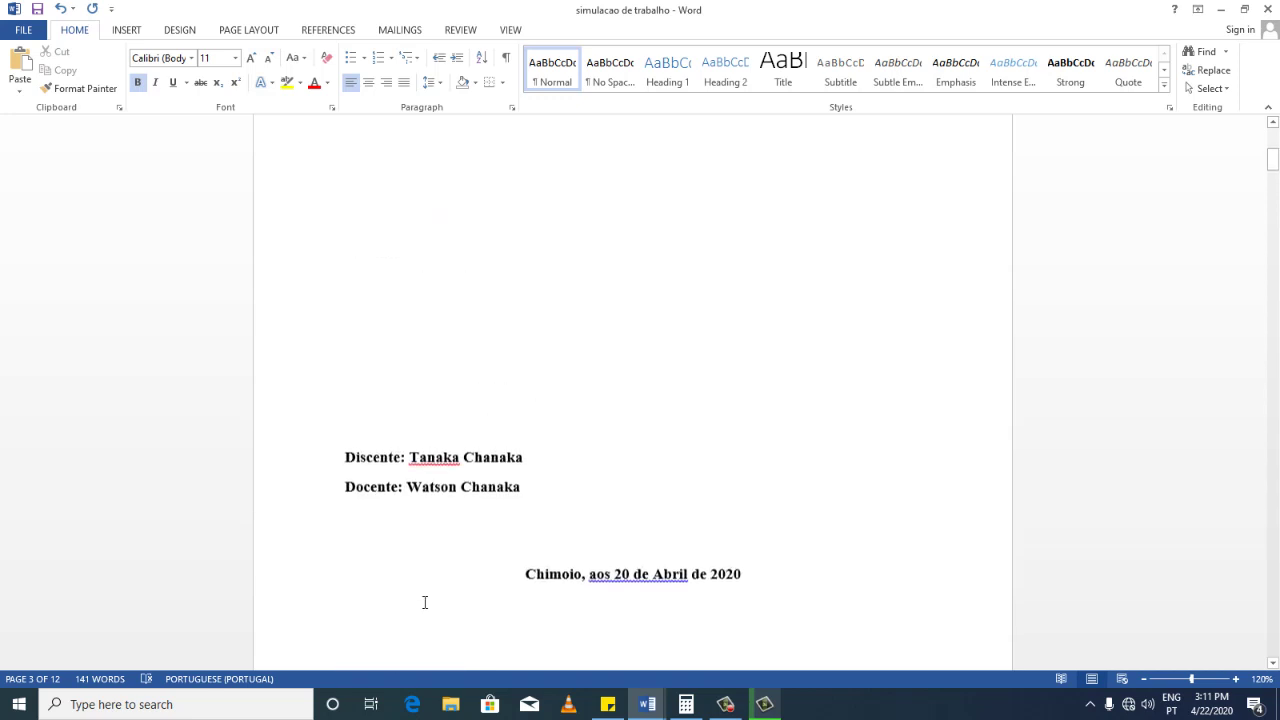
scroll(424, 602, up, 2)
scroll(424, 602, up, 3)
scroll(423, 600, down, 3)
scroll(423, 600, down, 5)
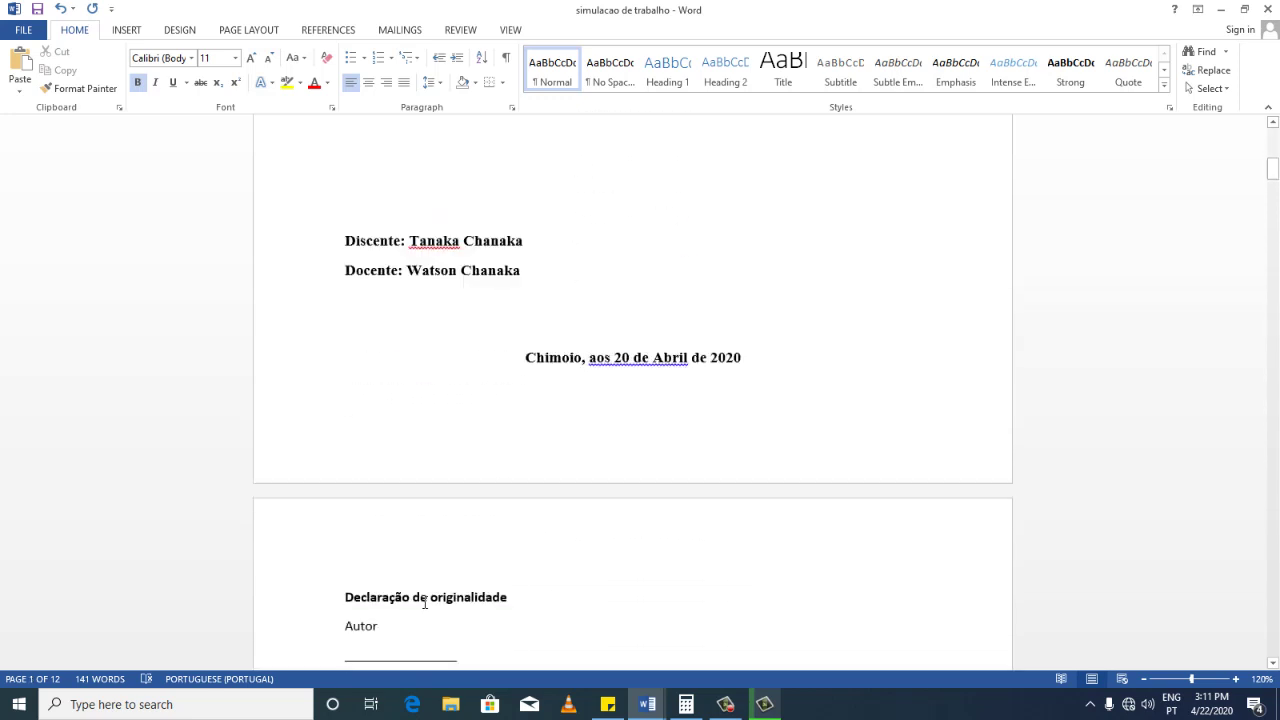
scroll(422, 601, down, 4)
scroll(424, 602, up, 3)
scroll(426, 603, up, 3)
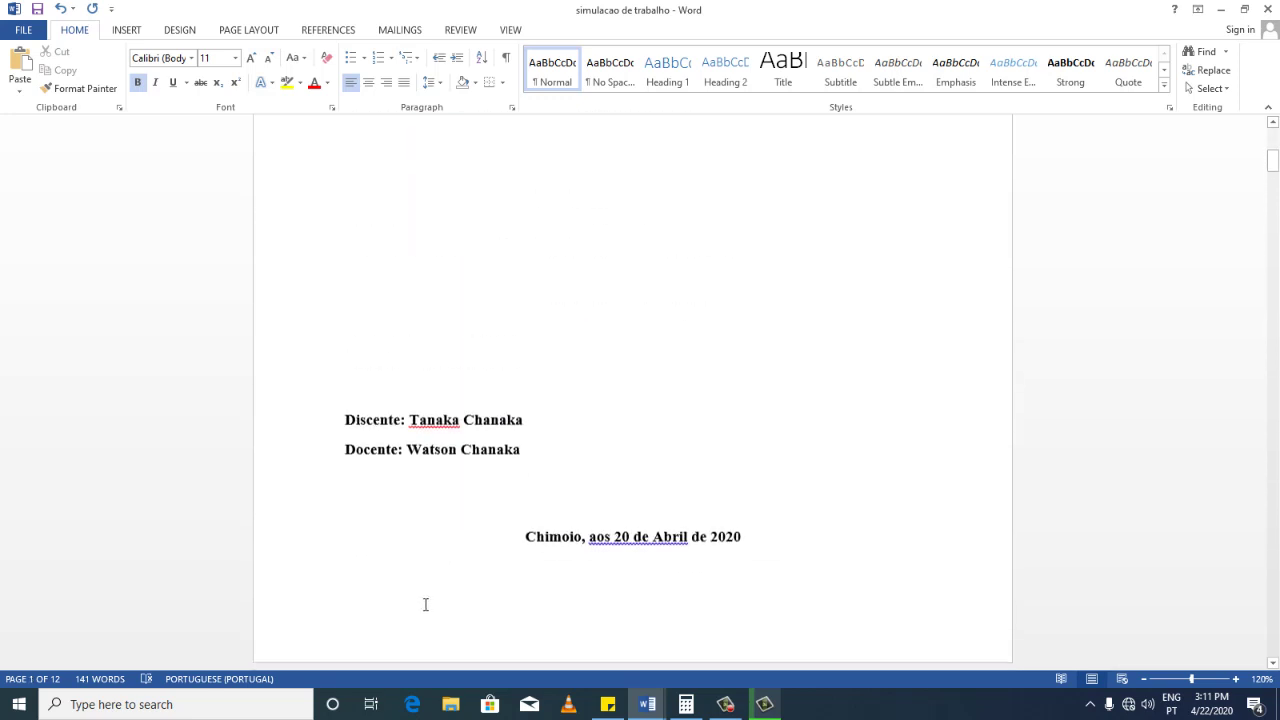
scroll(428, 602, down, 5)
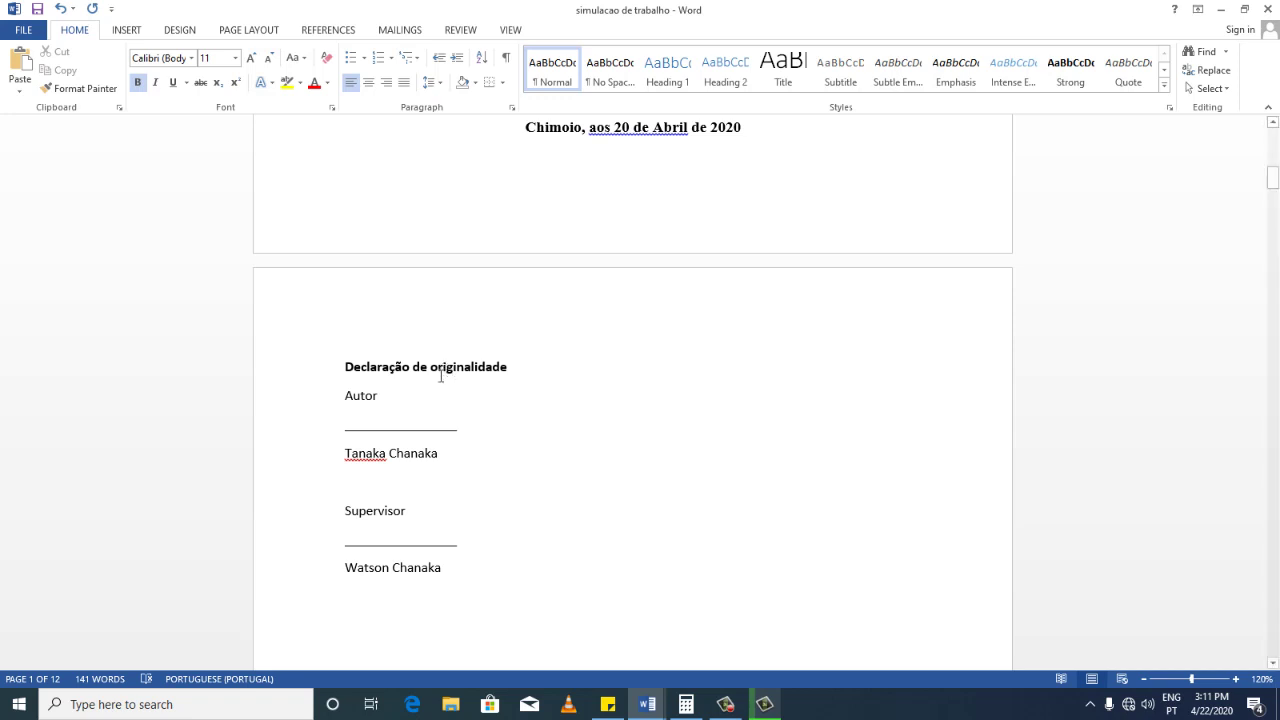
triple_click(429, 367)
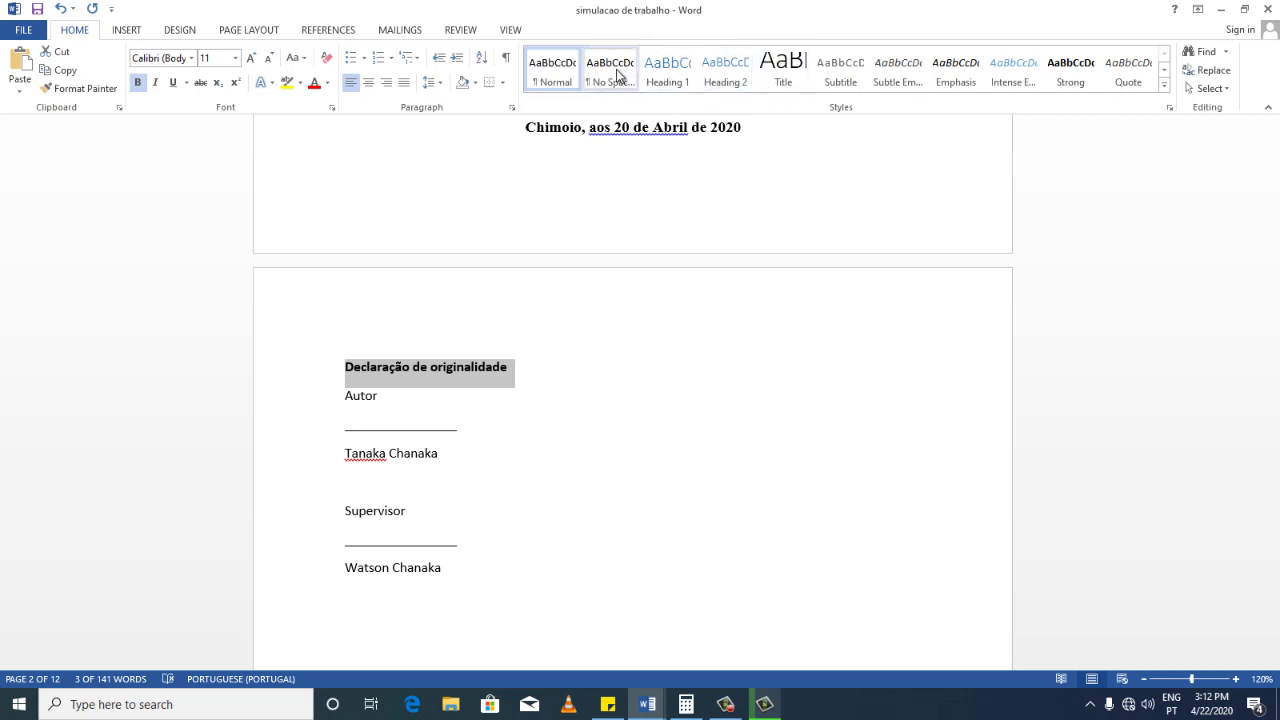
click(670, 82)
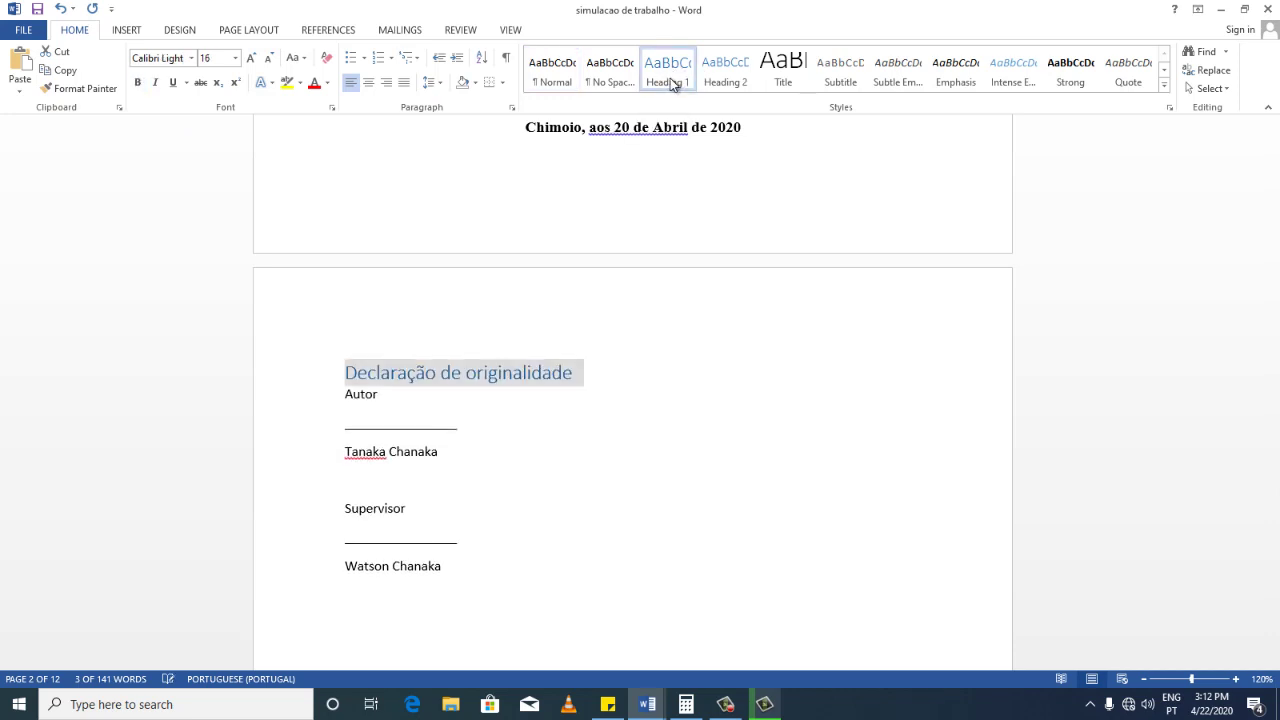
click(508, 409)
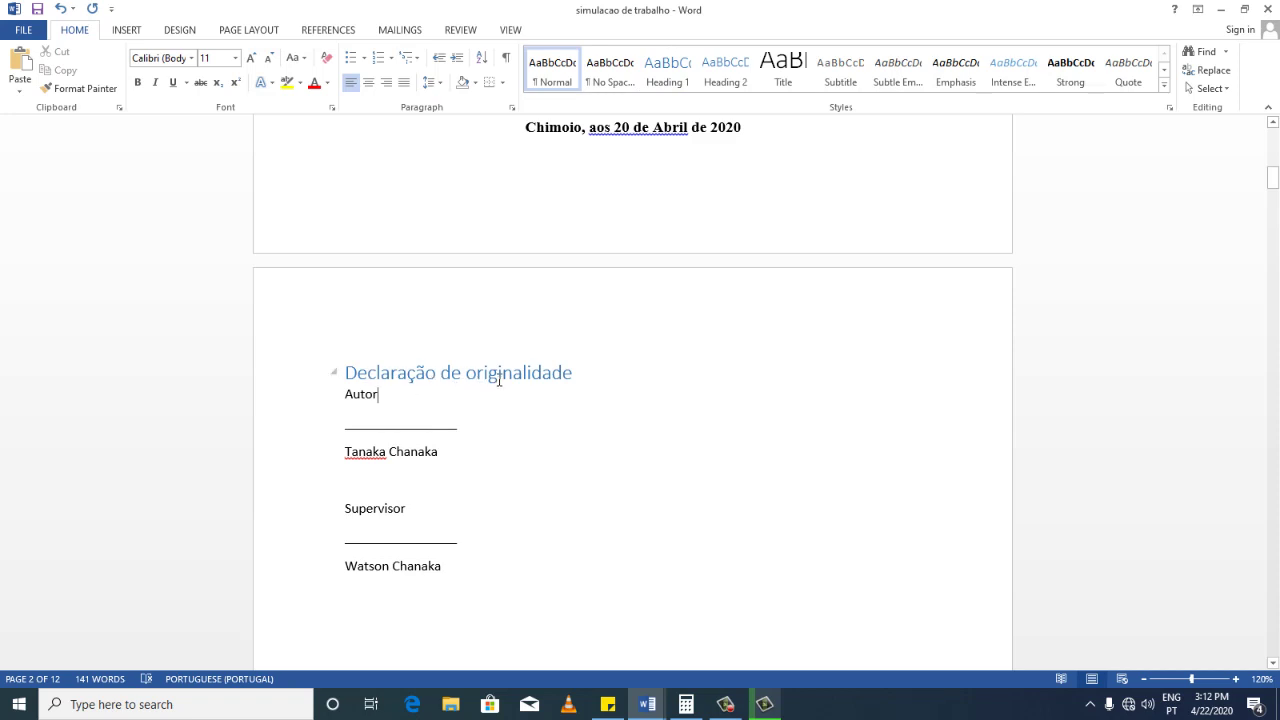
Make 'Agradecimentos' and 'Dedicatória' Heading 1 headings.
scroll(506, 374, down, 4)
scroll(505, 375, down, 6)
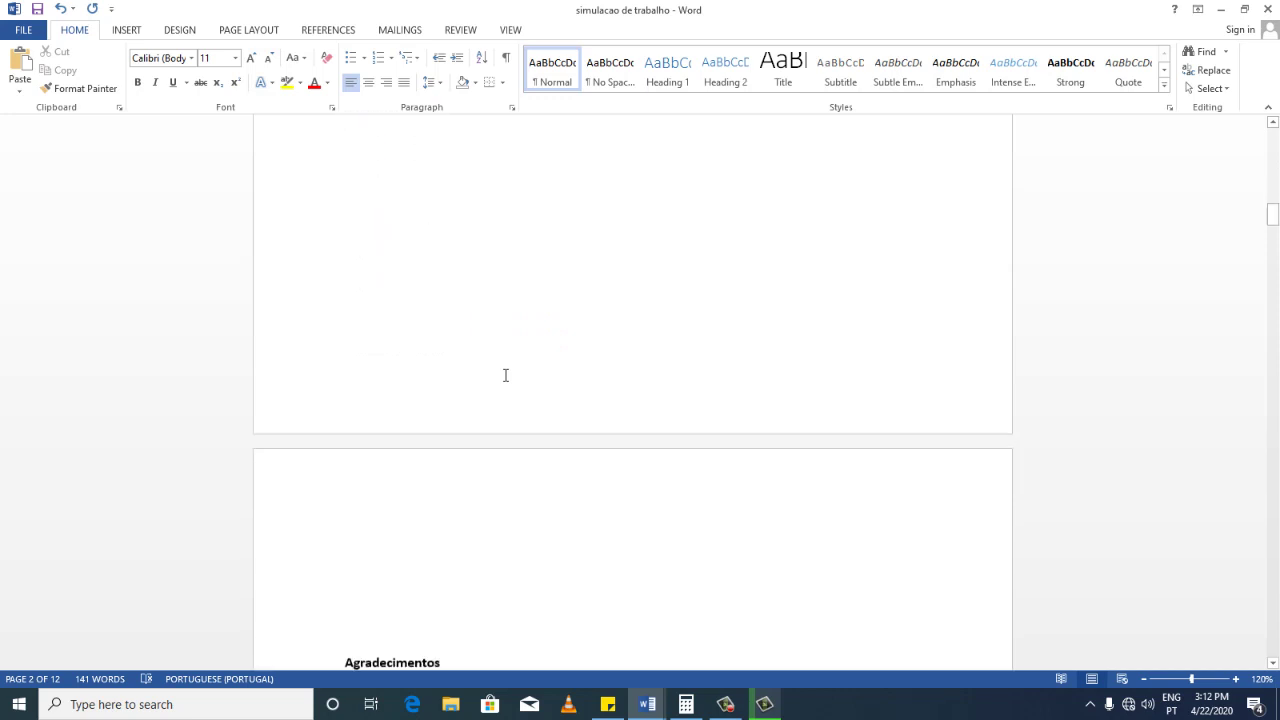
scroll(505, 375, down, 5)
double_click(380, 294)
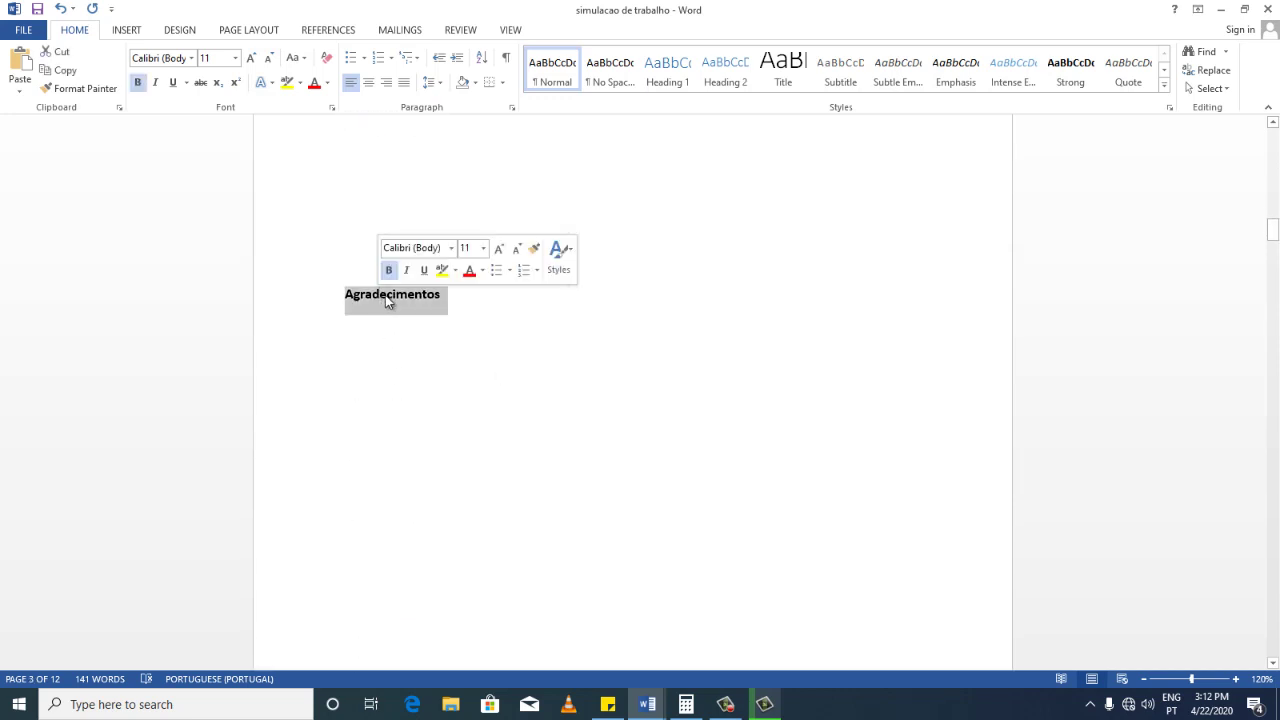
click(668, 63)
scroll(587, 318, down, 2)
scroll(587, 320, down, 1)
scroll(587, 319, down, 3)
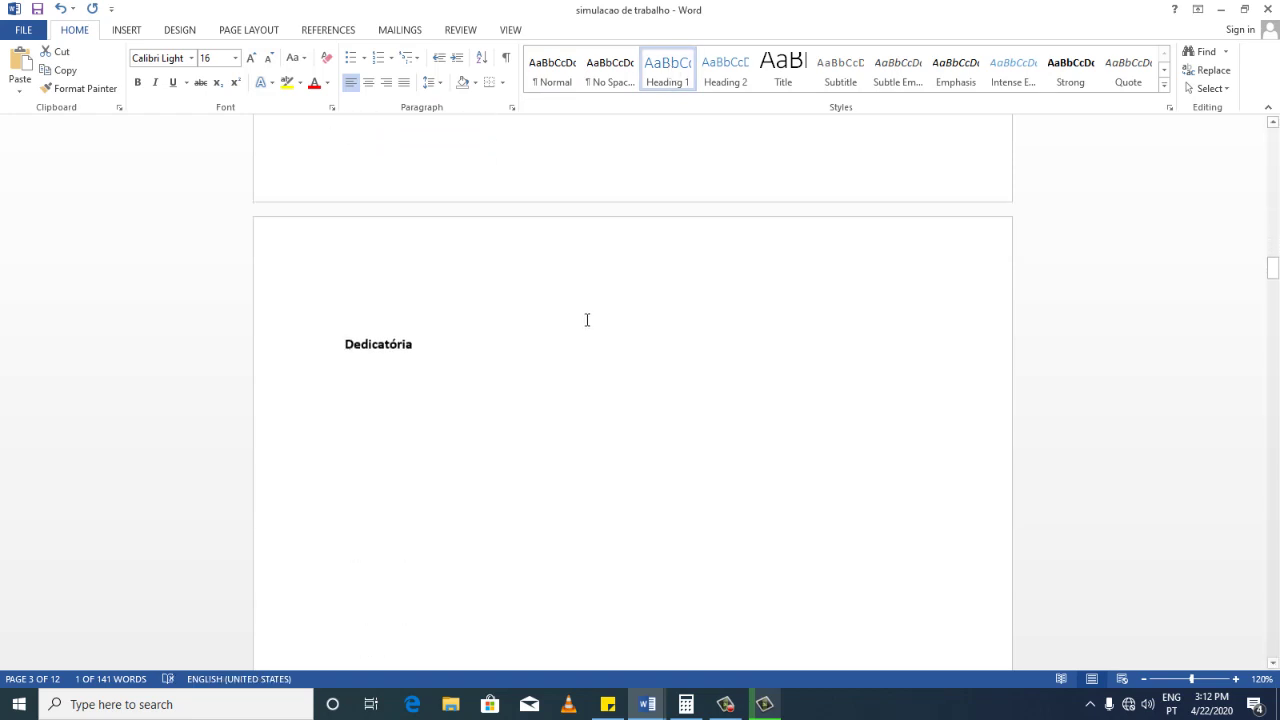
scroll(586, 320, down, 2)
double_click(380, 160)
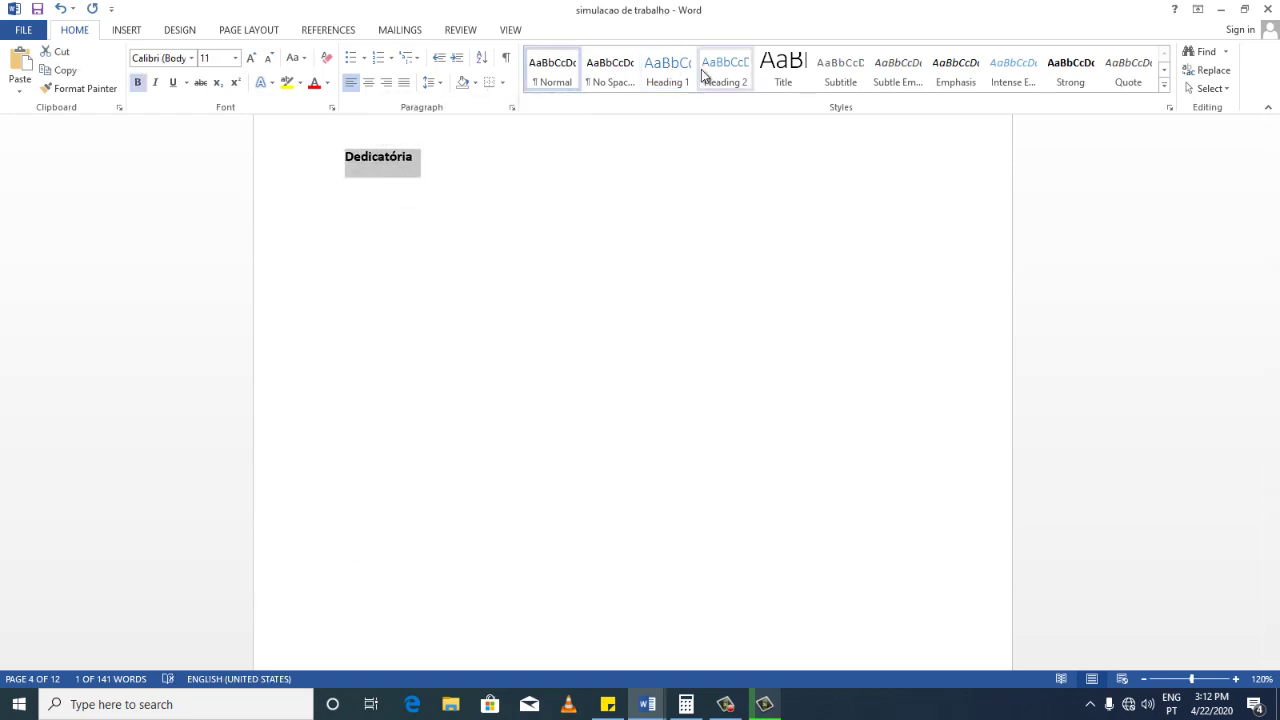
click(620, 68)
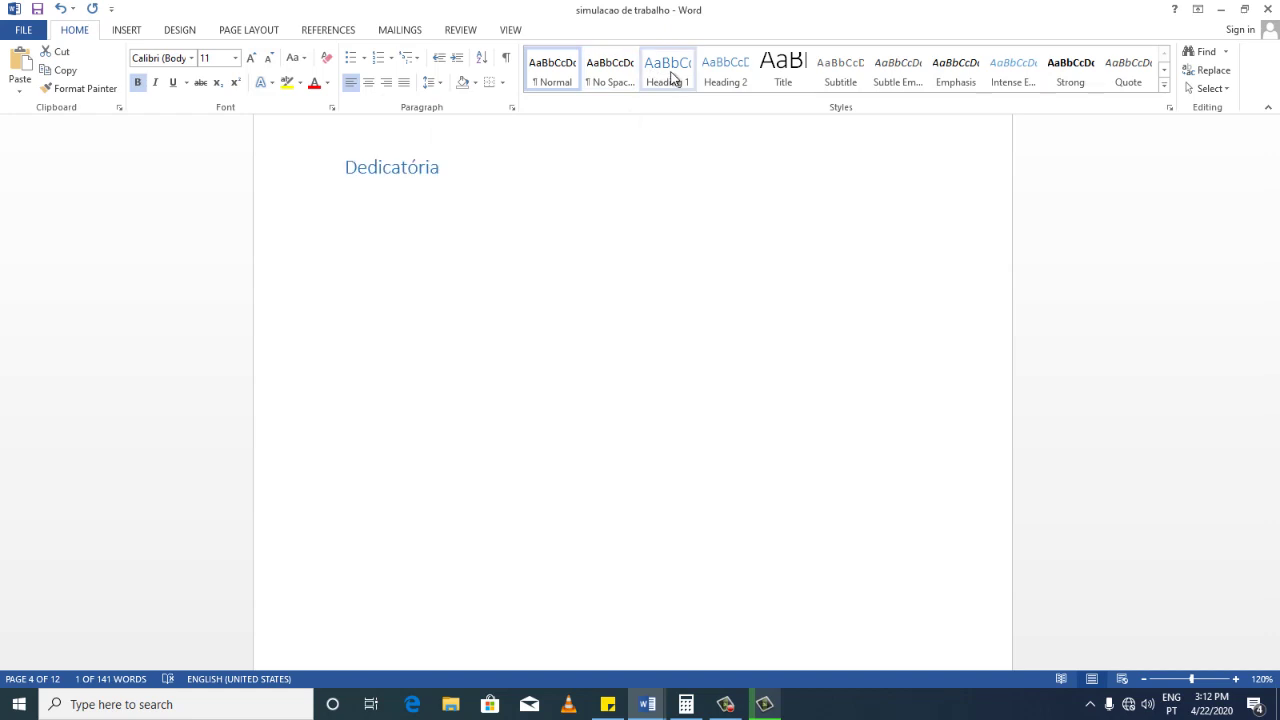
click(671, 78)
Make 'Resumo', 'Abstract' and 'Lista de figuras' Heading 1 headings.
scroll(555, 392, down, 3)
scroll(557, 391, down, 5)
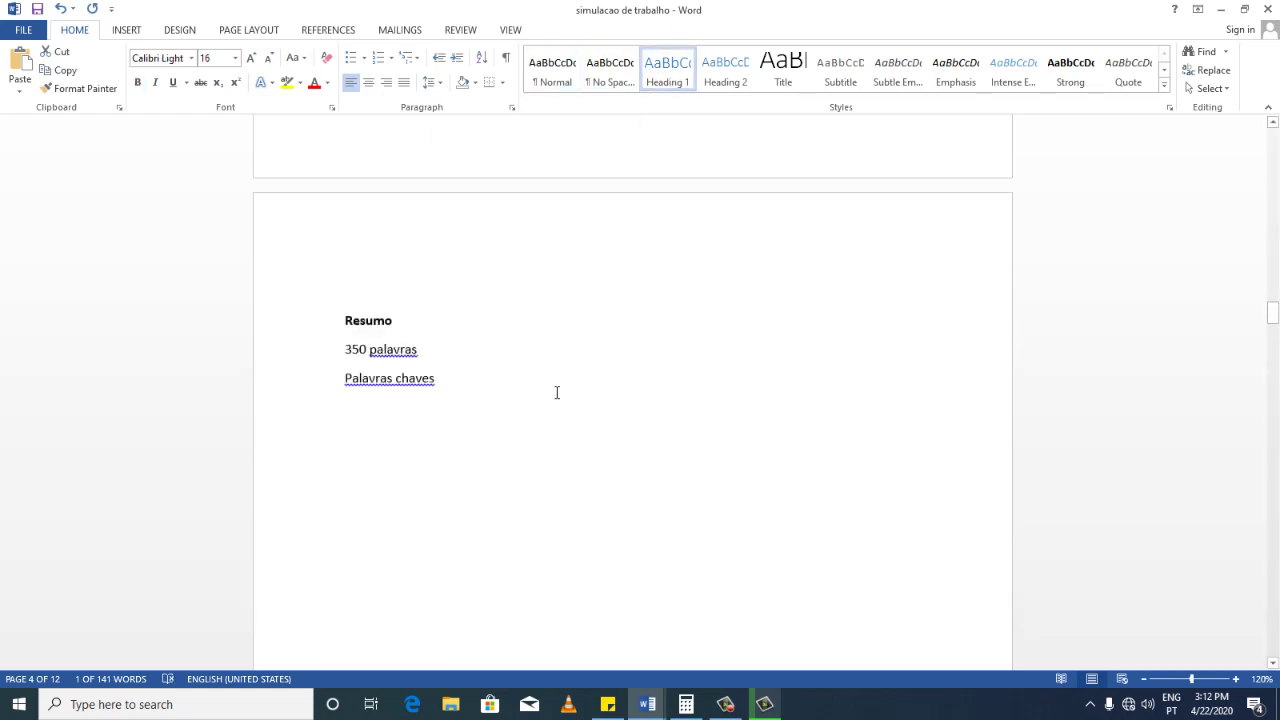
double_click(371, 243)
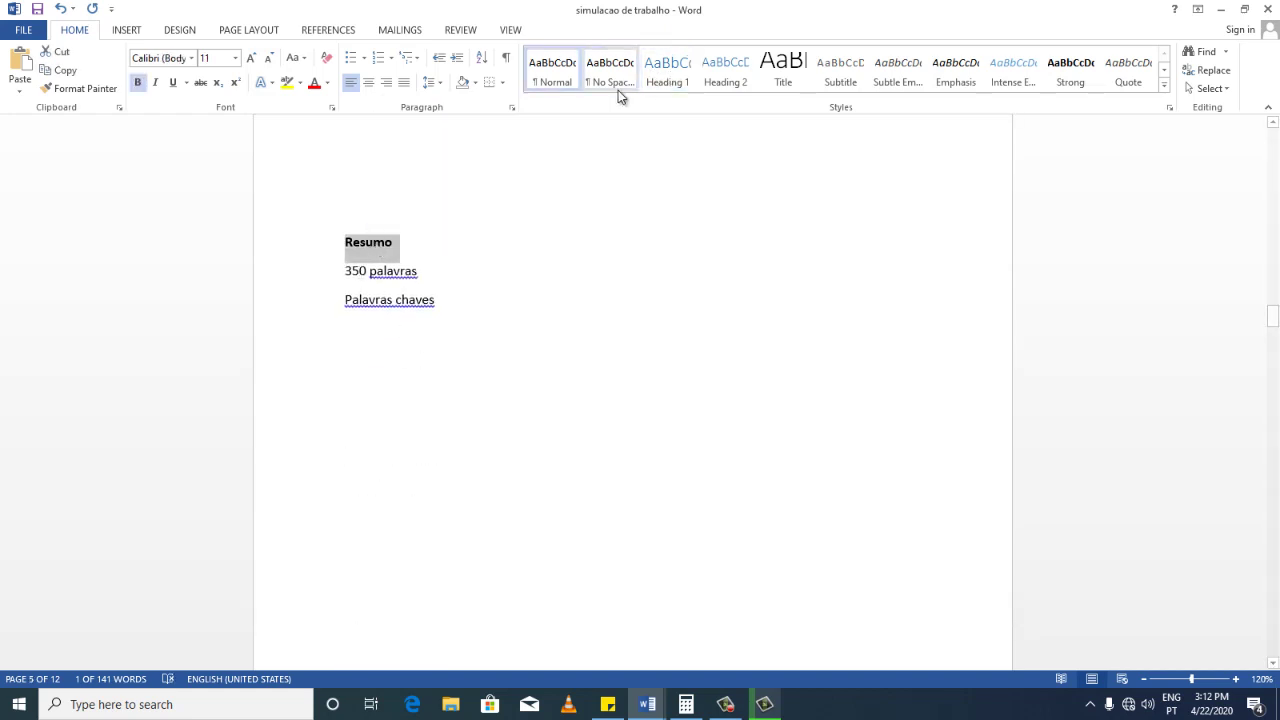
click(671, 78)
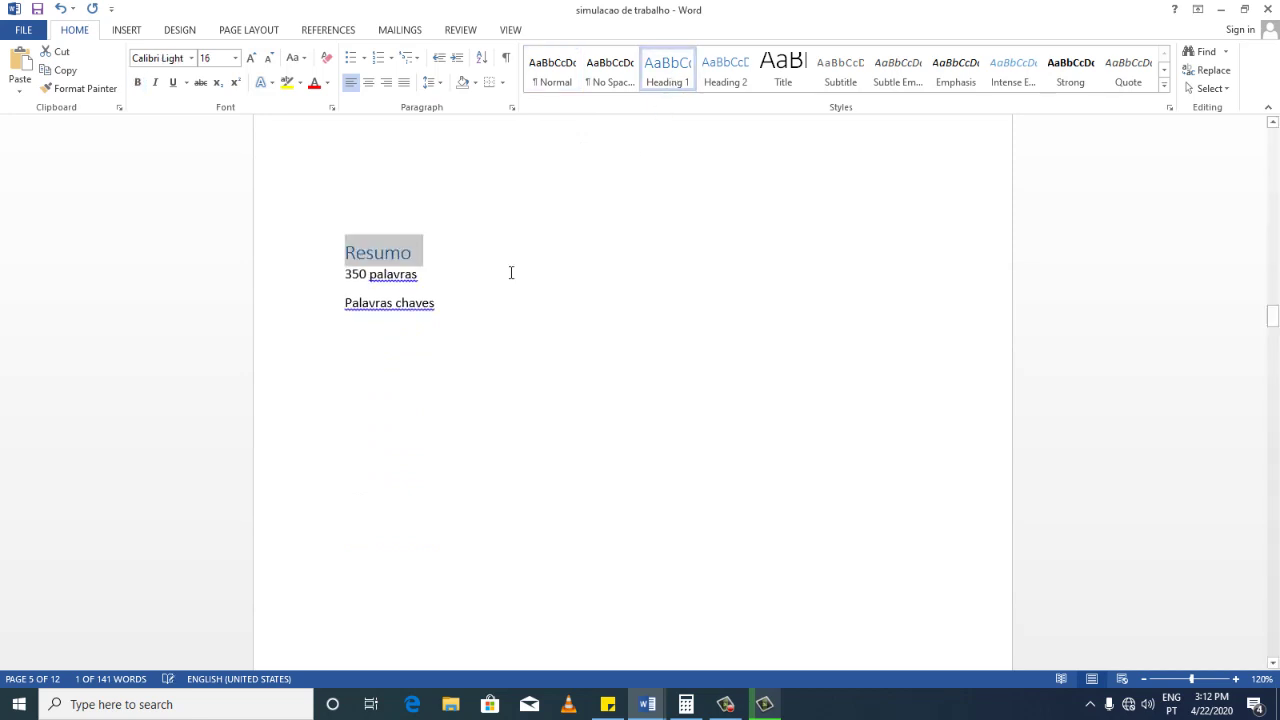
scroll(511, 270, down, 10)
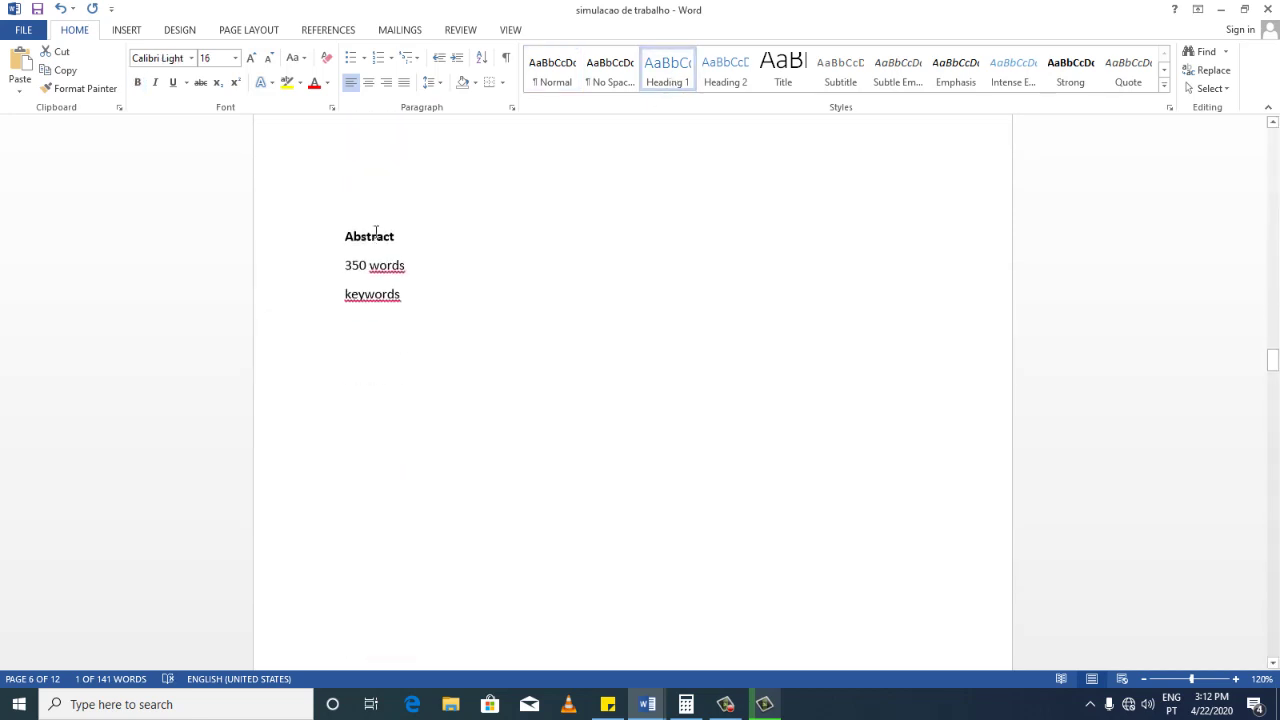
double_click(365, 236)
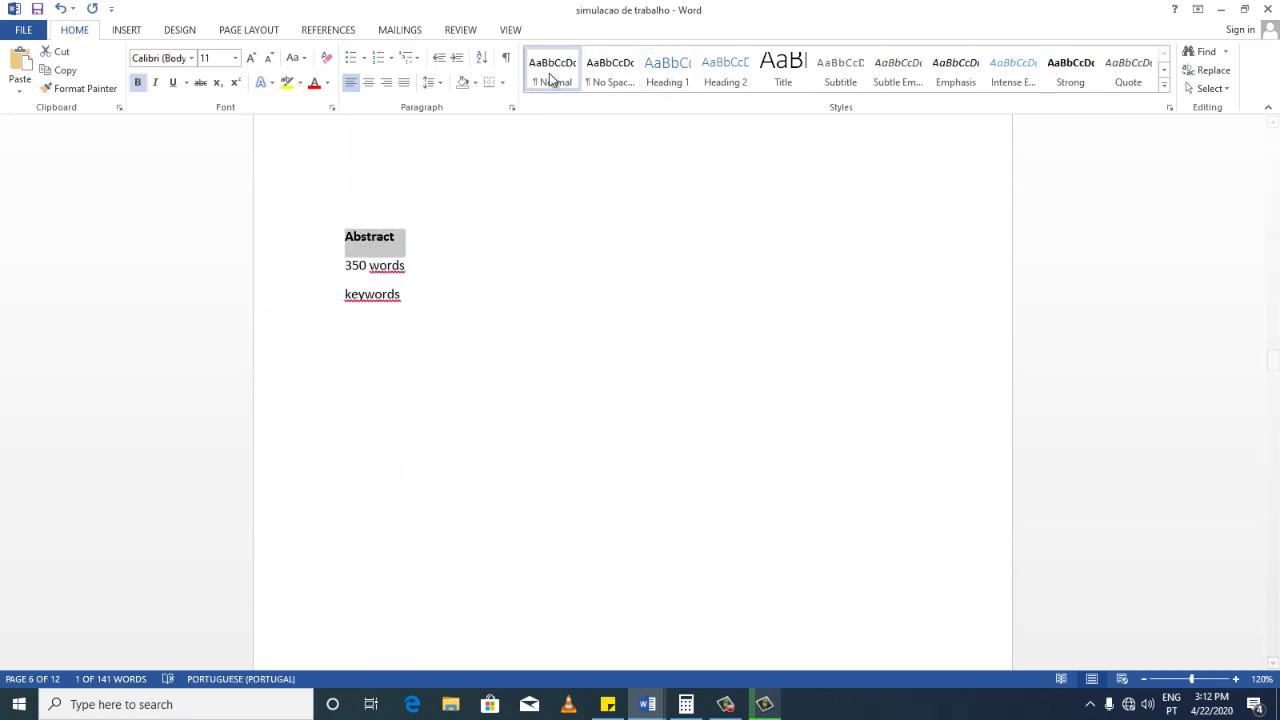
click(666, 68)
scroll(552, 389, down, 12)
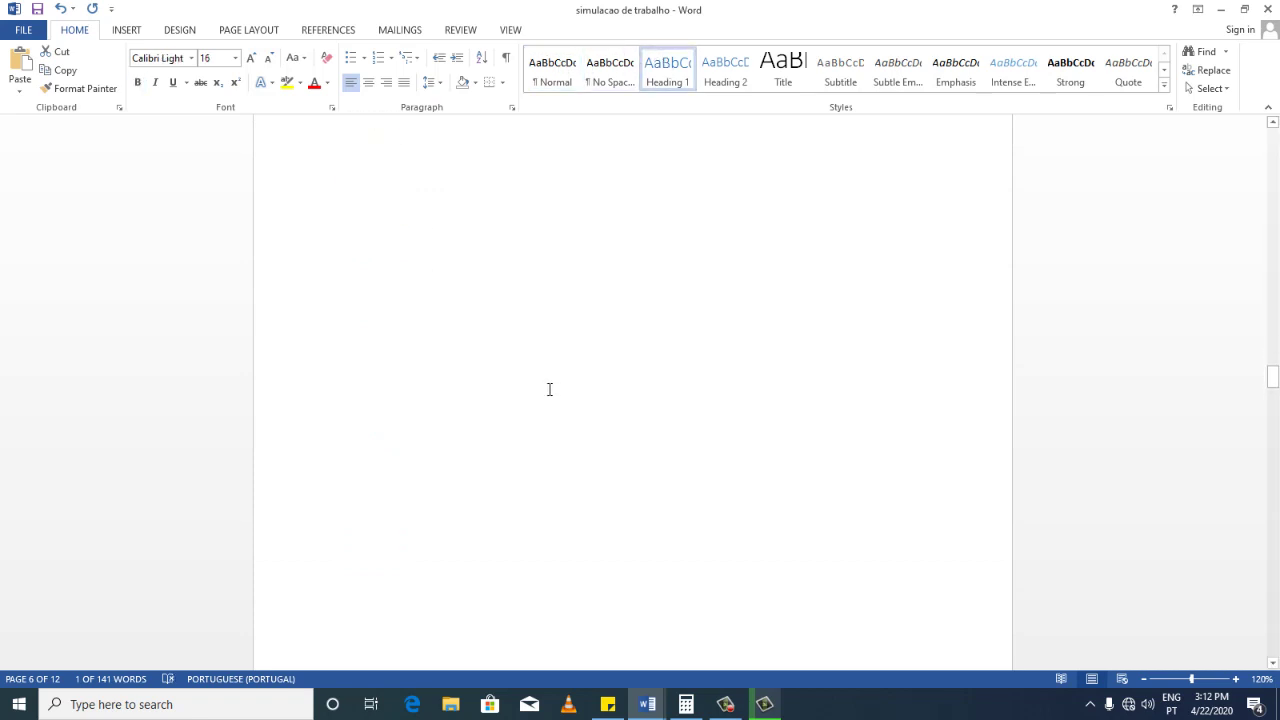
triple_click(383, 193)
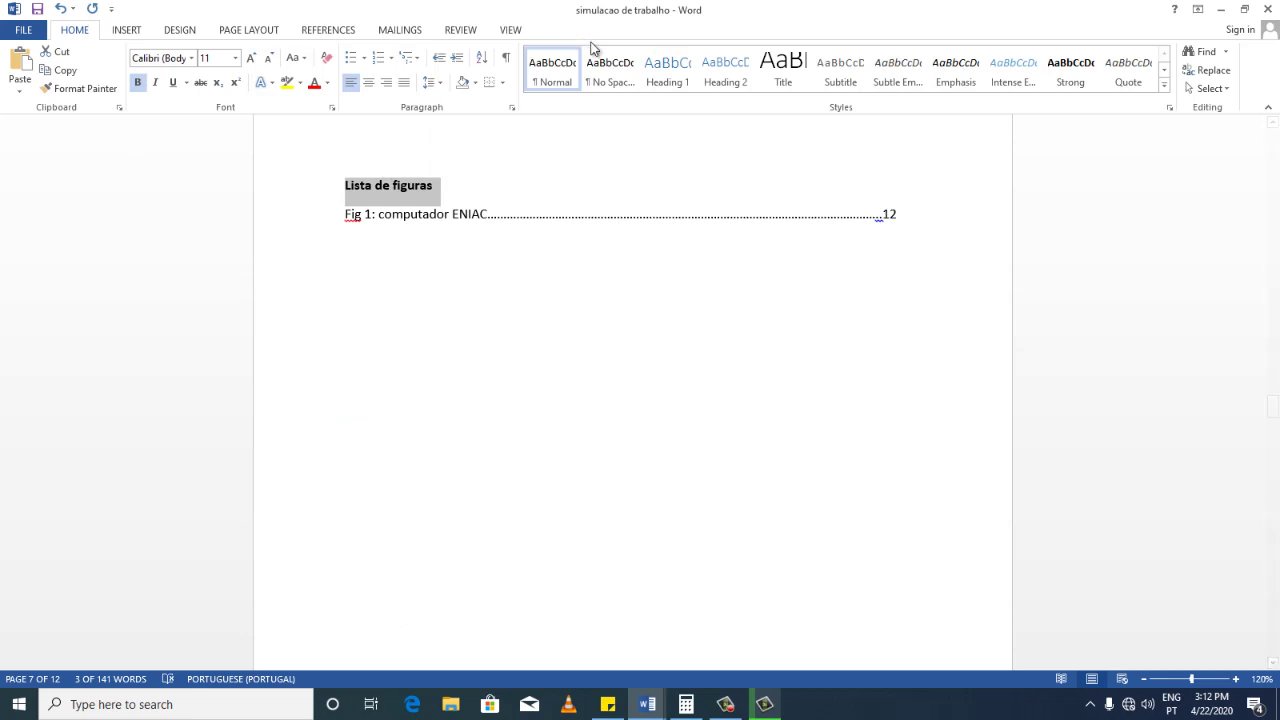
click(657, 77)
Make 'Lista de tabelas', 'Lista de abreviaturas' and 'Glossário' Heading 1 headings.
scroll(471, 216, down, 3)
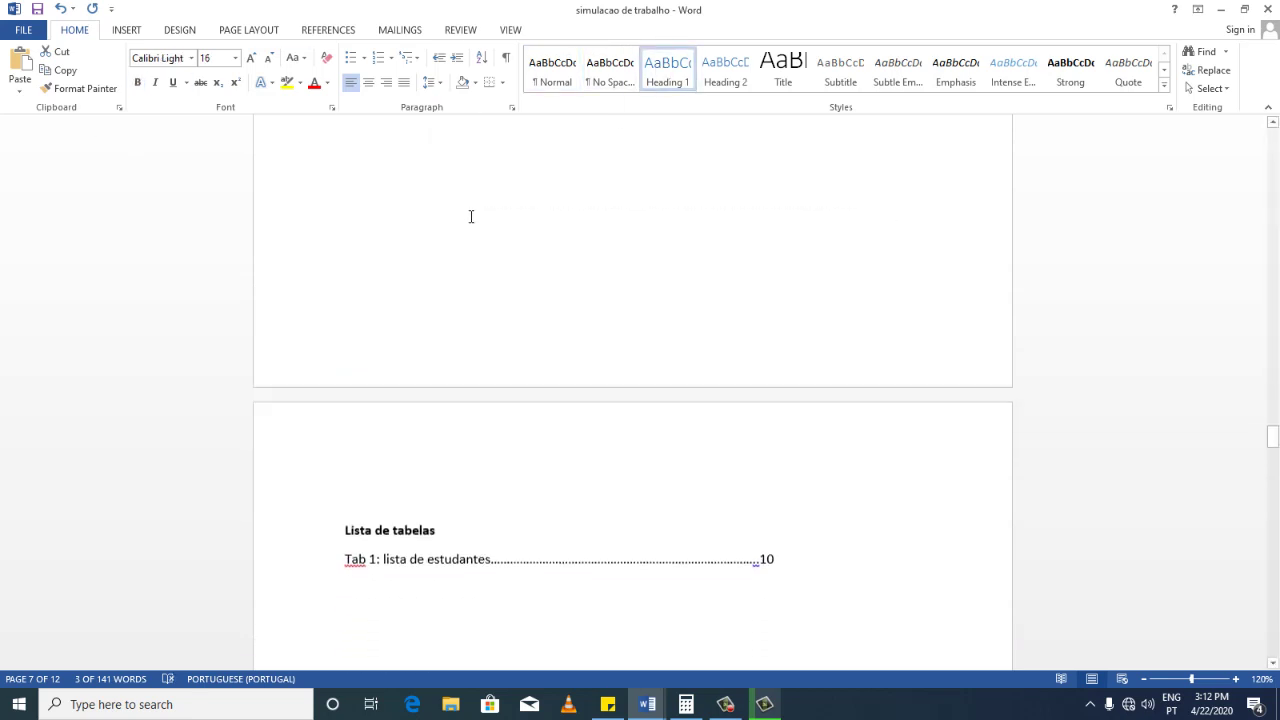
scroll(471, 215, down, 2)
triple_click(430, 316)
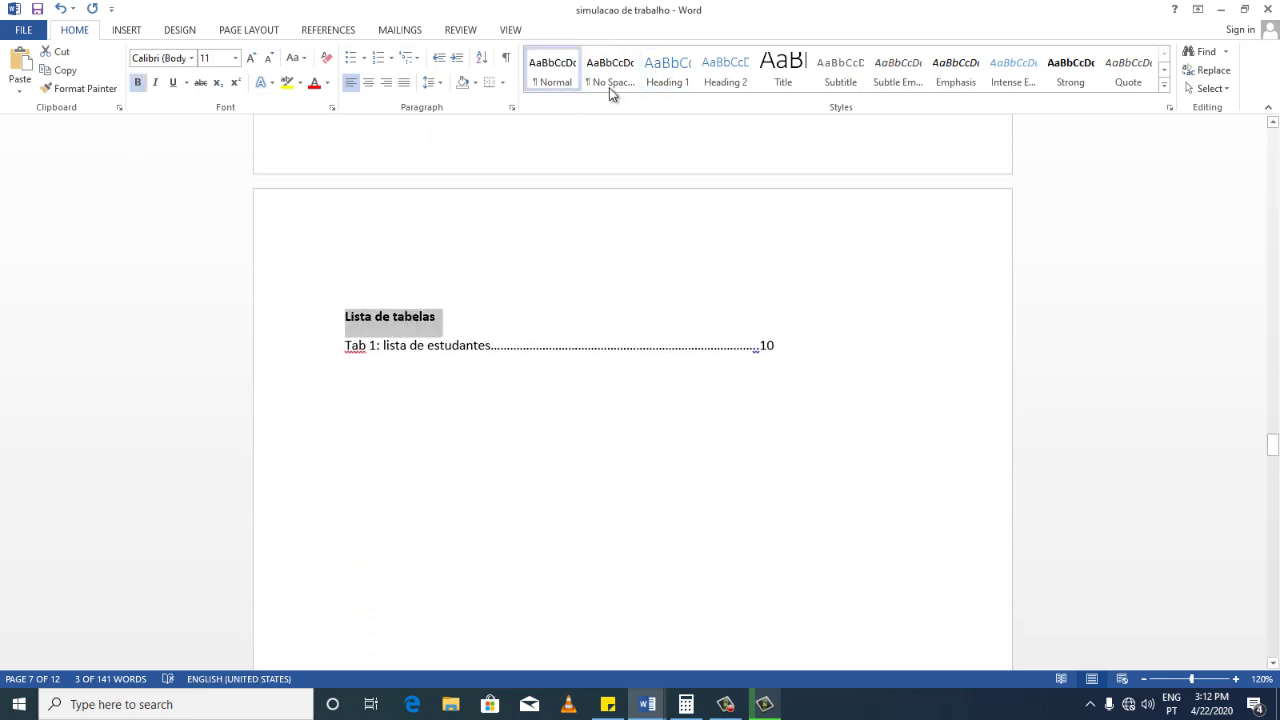
click(677, 75)
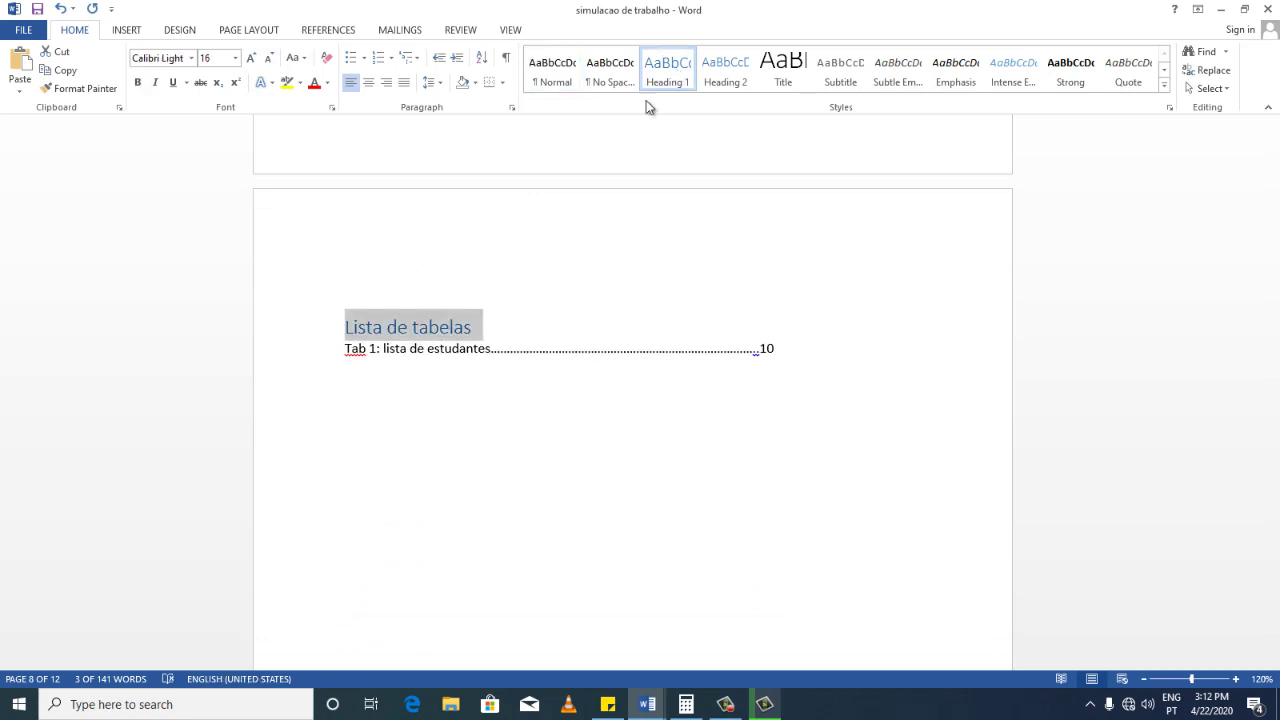
scroll(531, 289, down, 3)
scroll(529, 263, down, 10)
scroll(529, 262, down, 6)
scroll(529, 262, down, 5)
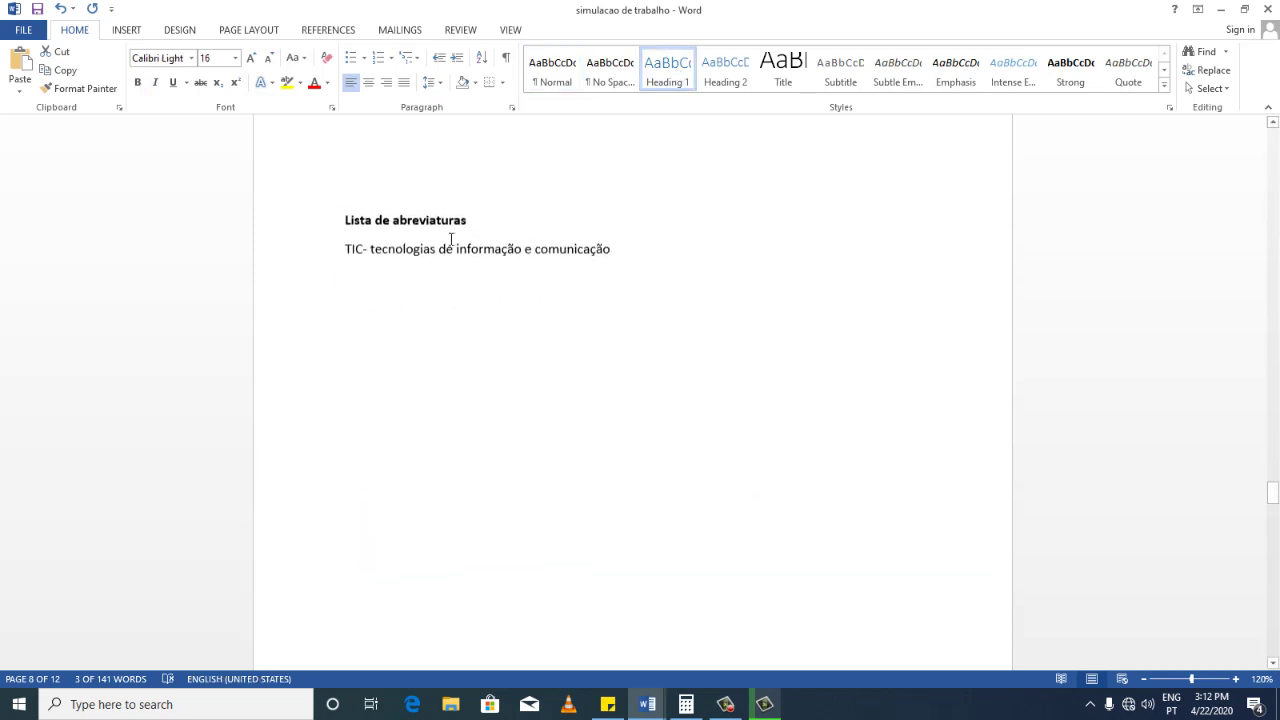
triple_click(437, 219)
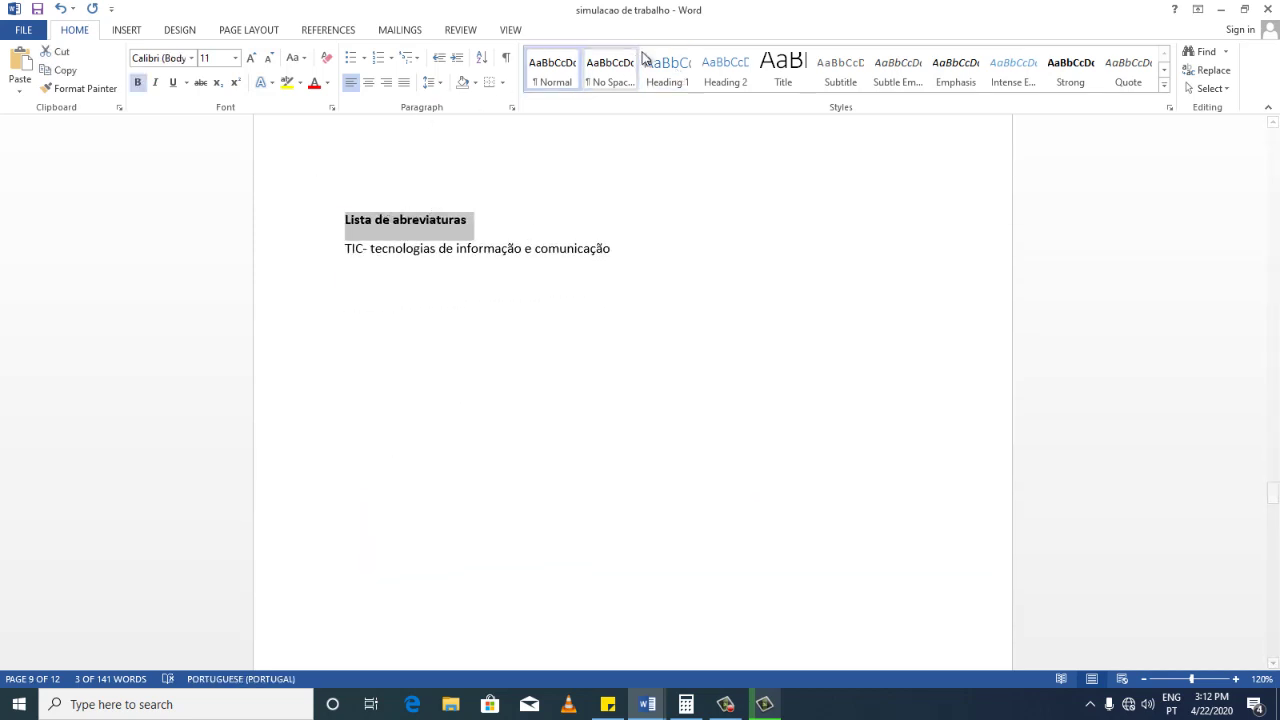
click(670, 68)
scroll(529, 194, down, 2)
scroll(529, 200, down, 3)
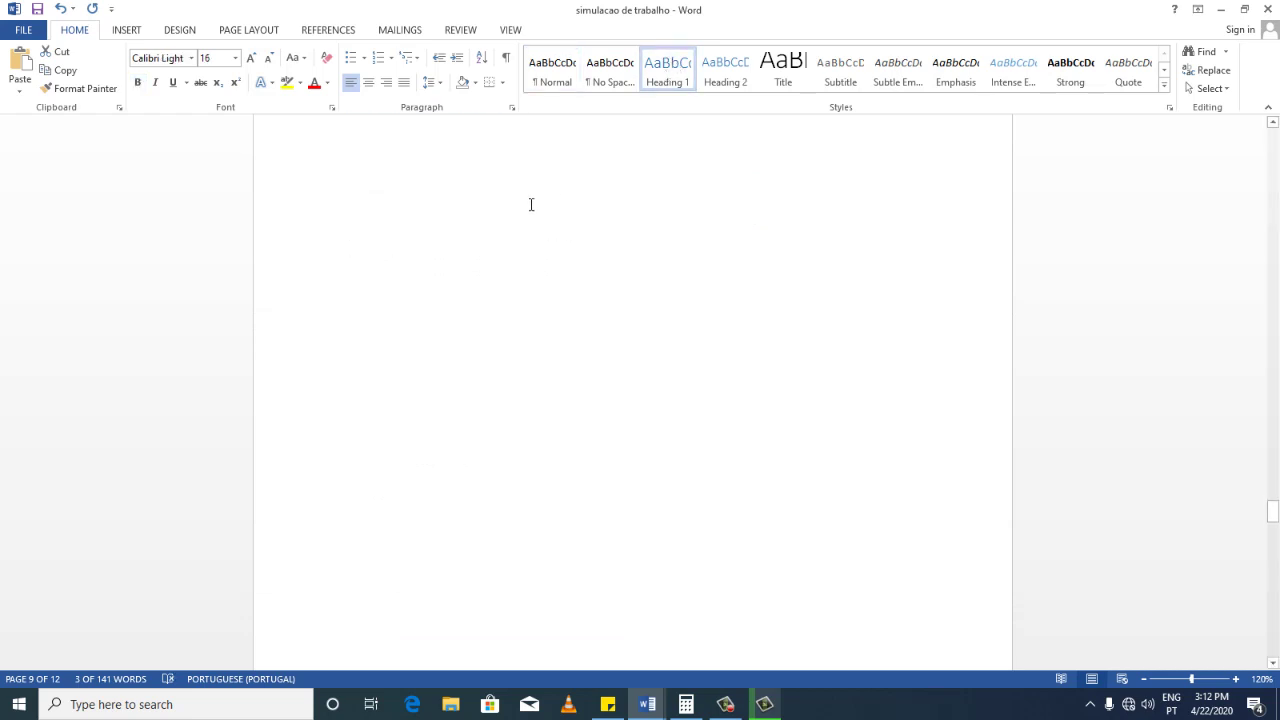
scroll(529, 203, down, 5)
scroll(529, 203, down, 4)
click(384, 170)
triple_click(384, 170)
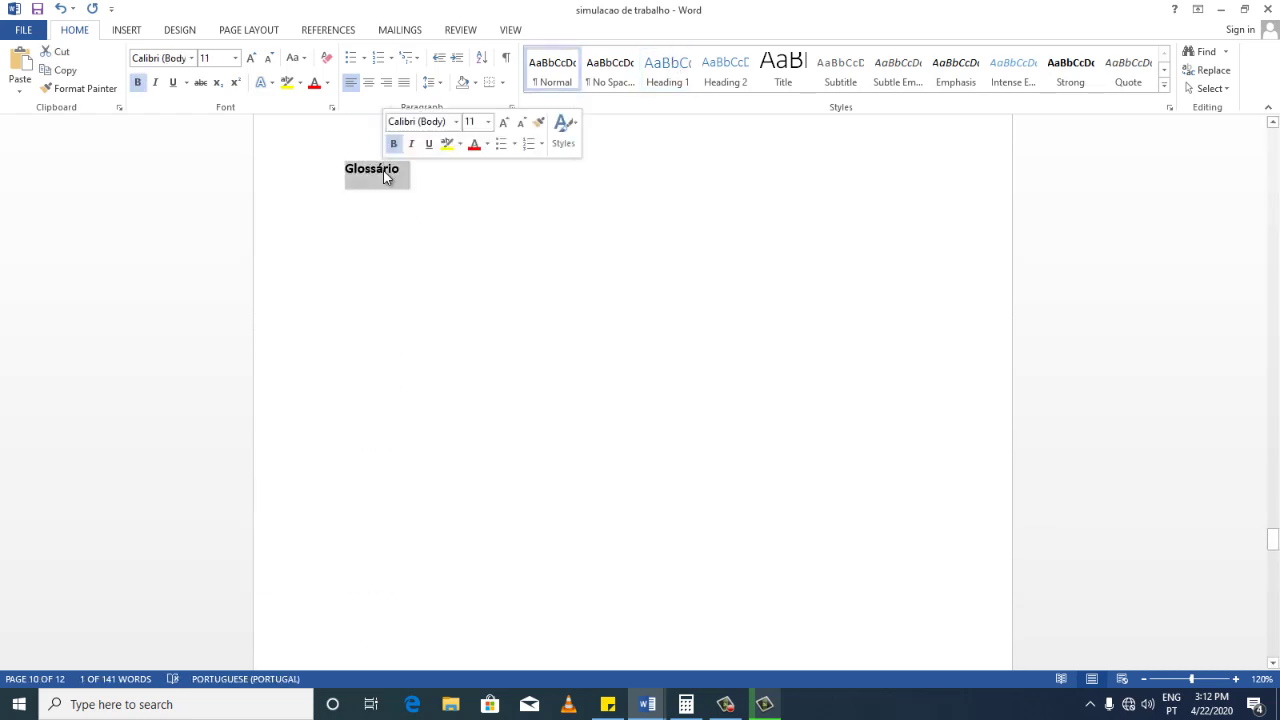
click(675, 70)
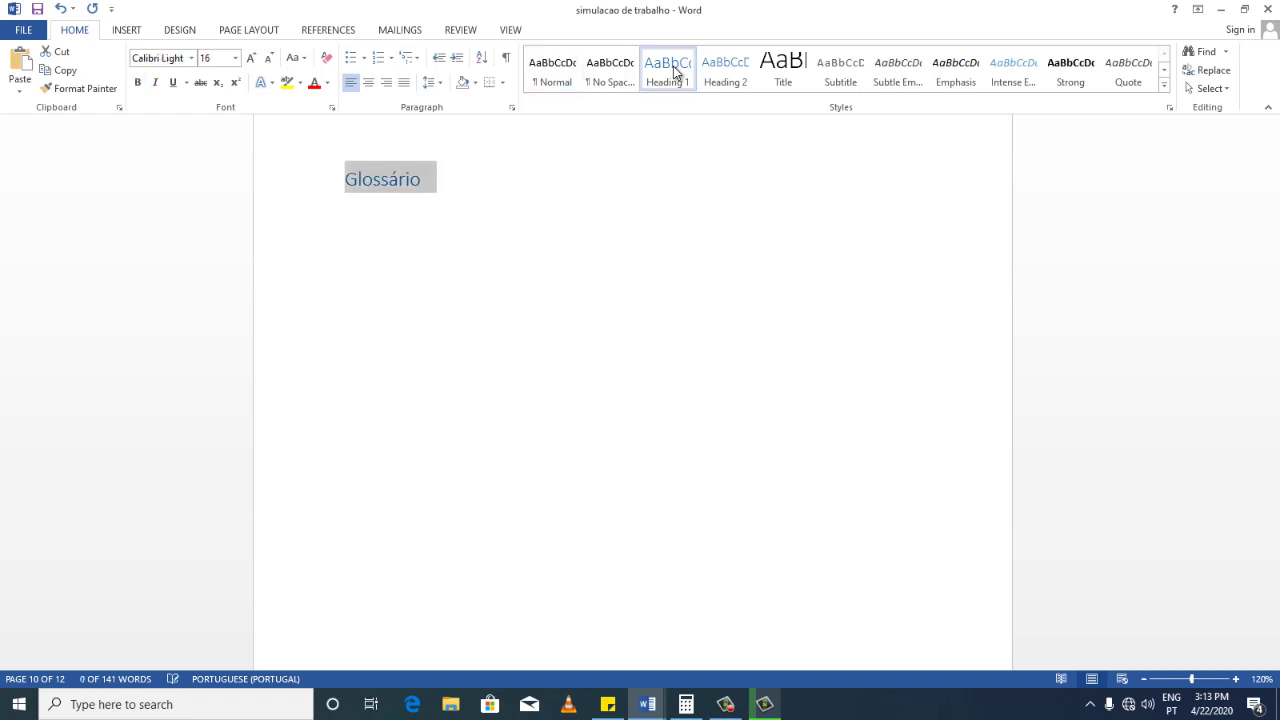
scroll(480, 157, down, 2)
scroll(580, 237, down, 7)
scroll(577, 240, down, 6)
Apply Heading 1 to 'CAPITULO 1', 'Introducao' and 'Objectivos'.
scroll(577, 240, down, 3)
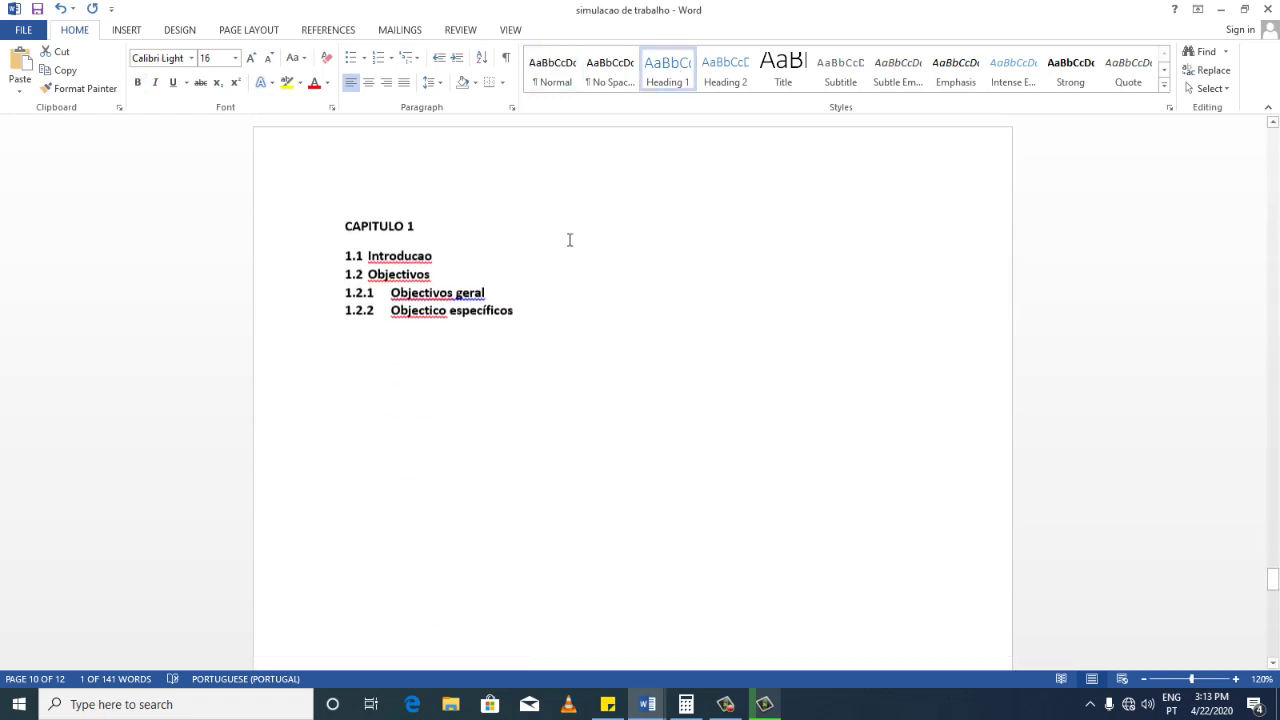
triple_click(383, 228)
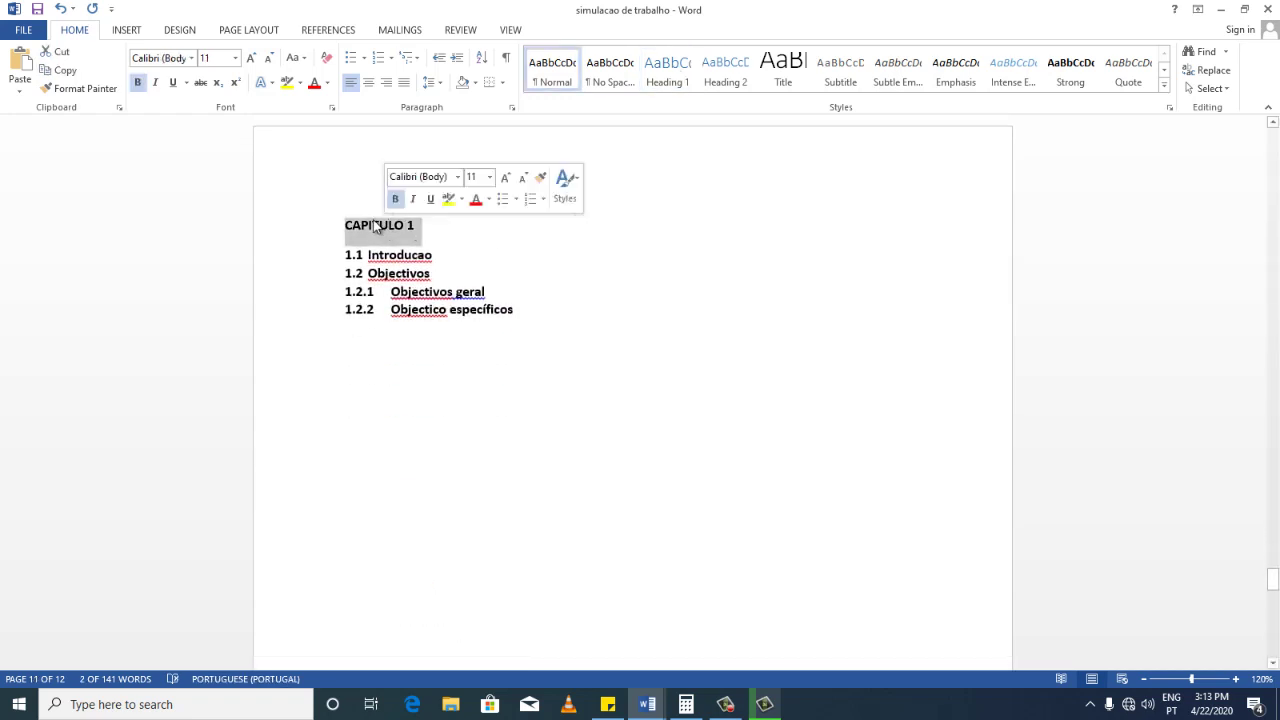
click(668, 72)
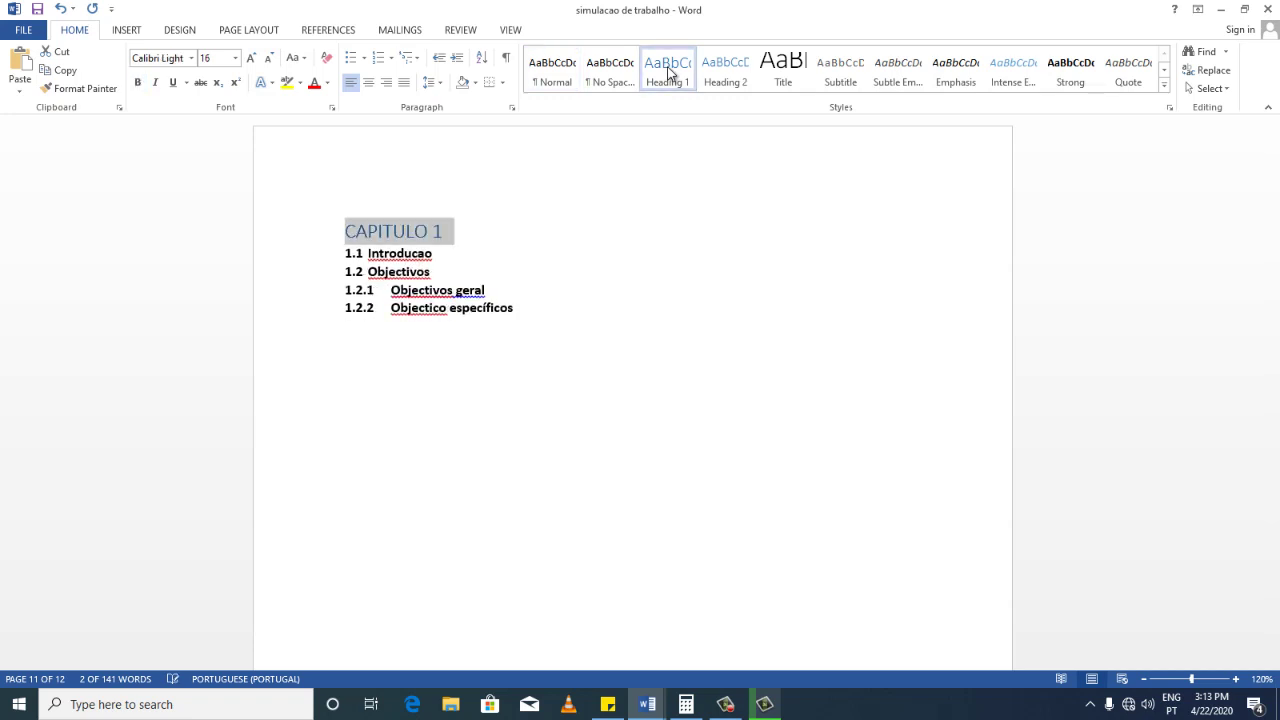
scroll(650, 155, down, 3)
scroll(648, 160, up, 2)
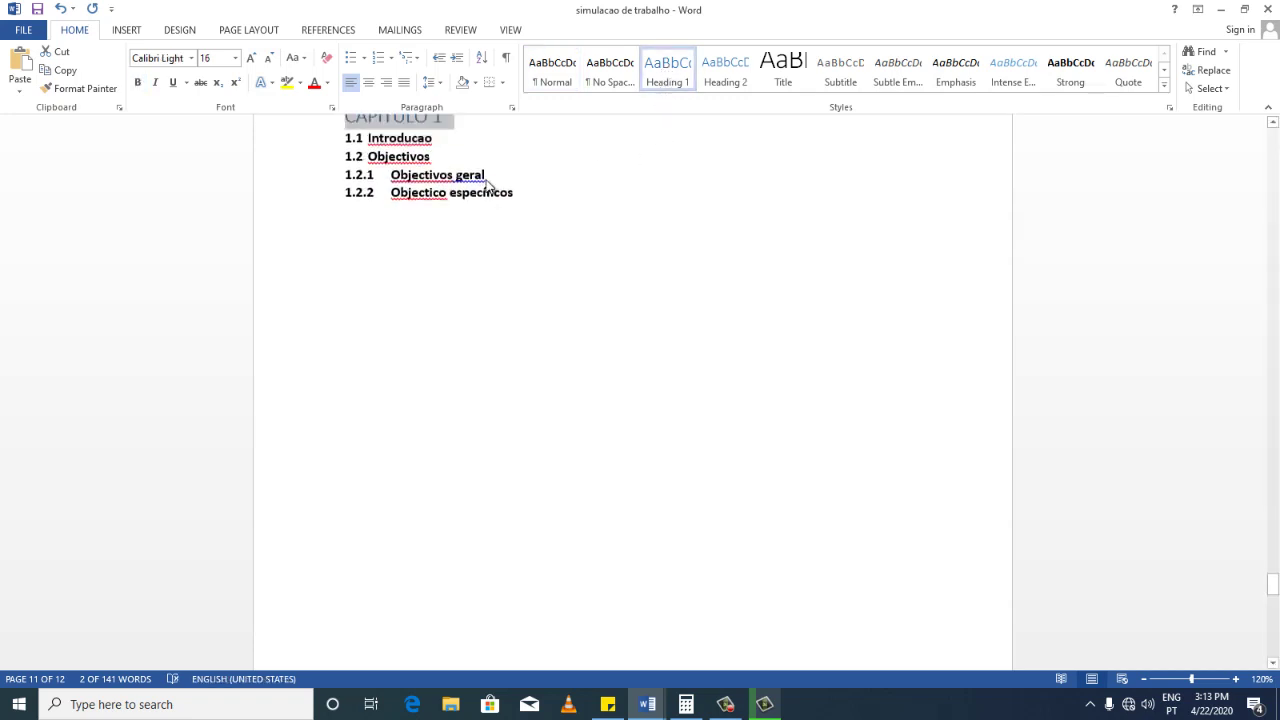
double_click(404, 210)
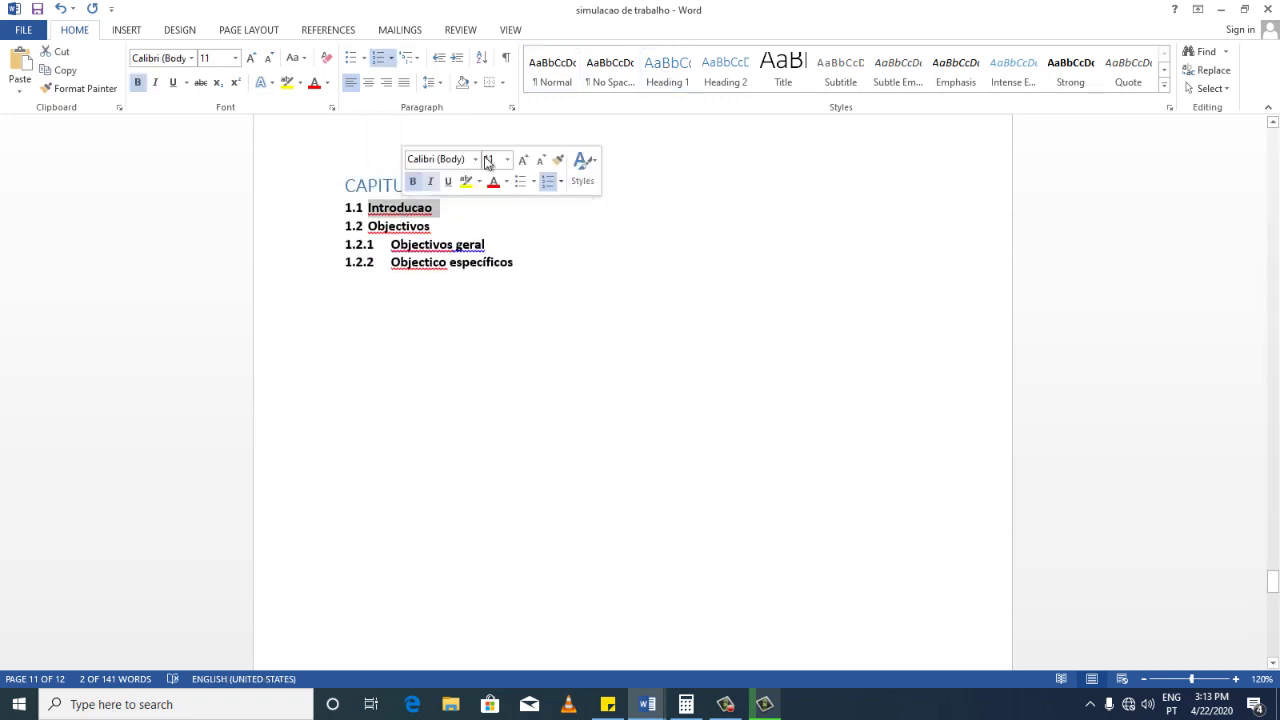
click(670, 72)
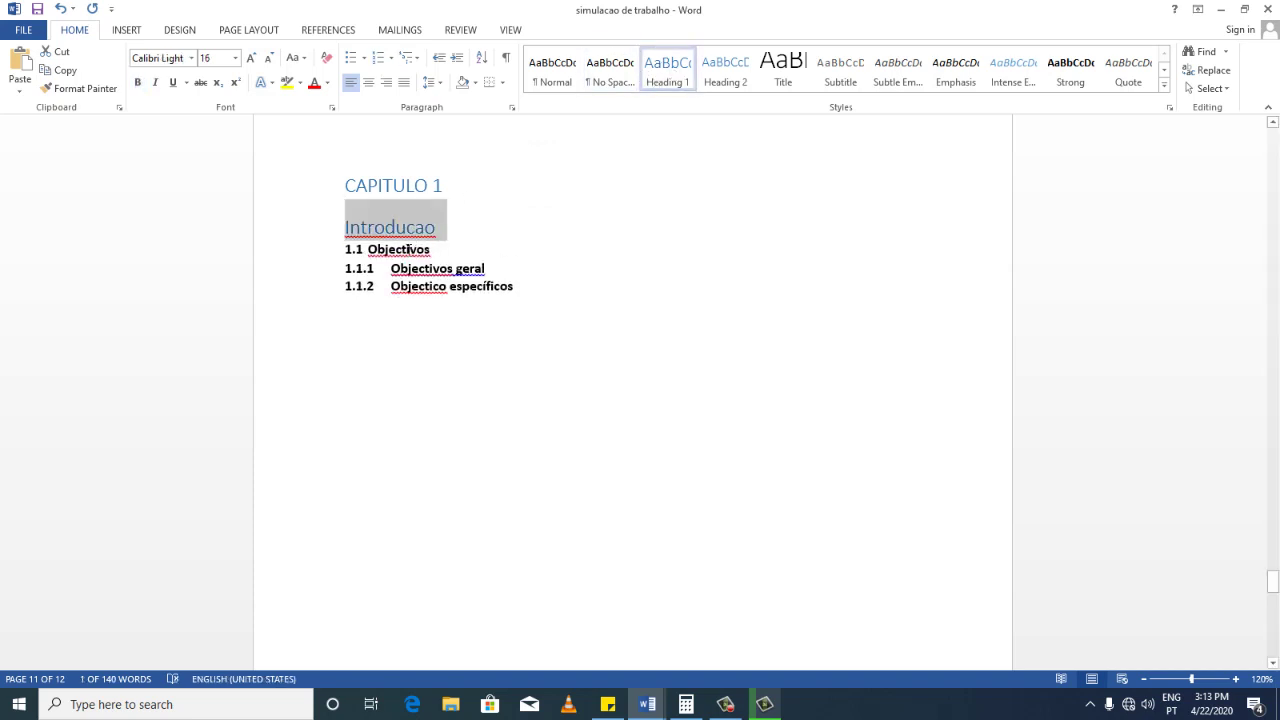
double_click(408, 250)
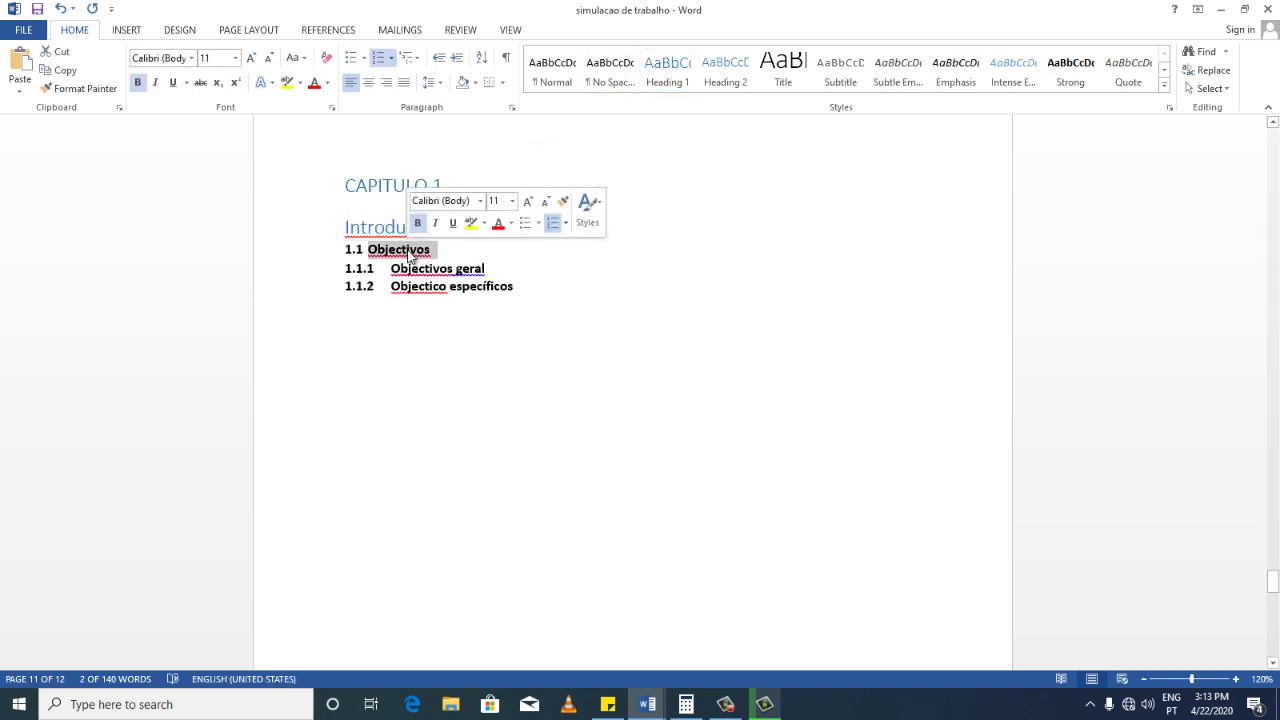
click(675, 75)
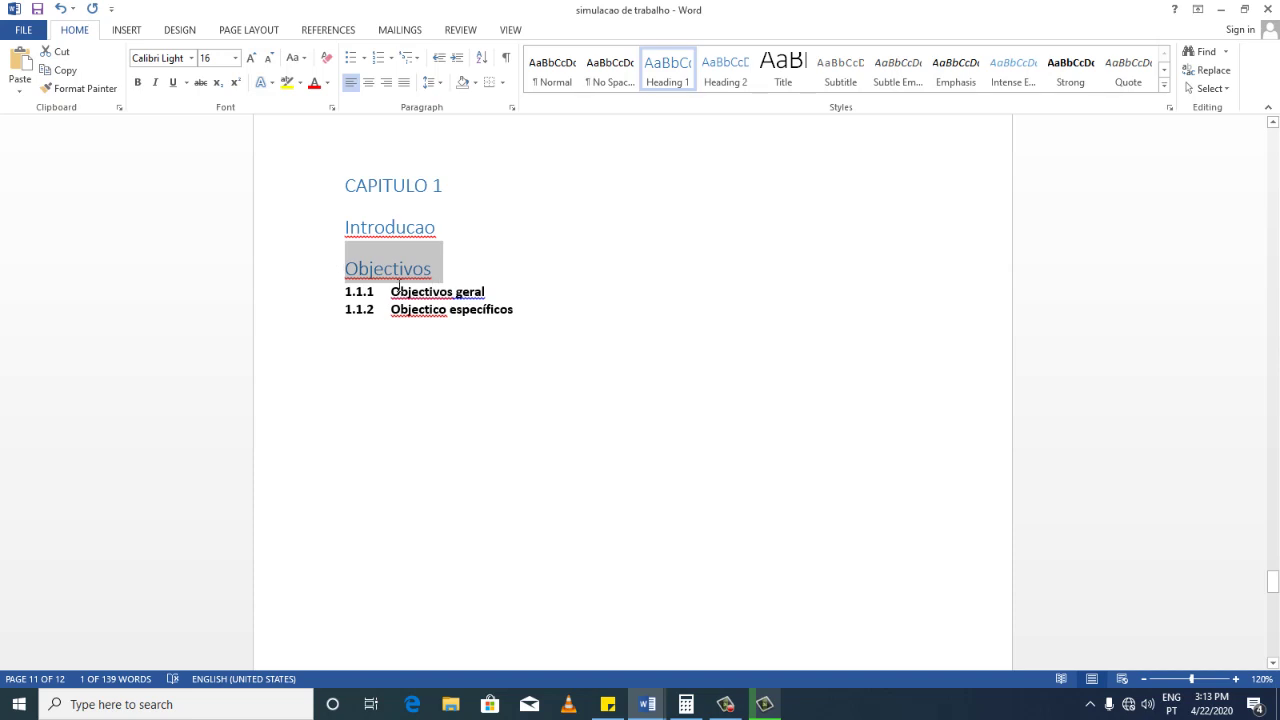
Apply Heading 2 to 'Objectivos geral' and 'Objectico específicos'.
triple_click(417, 294)
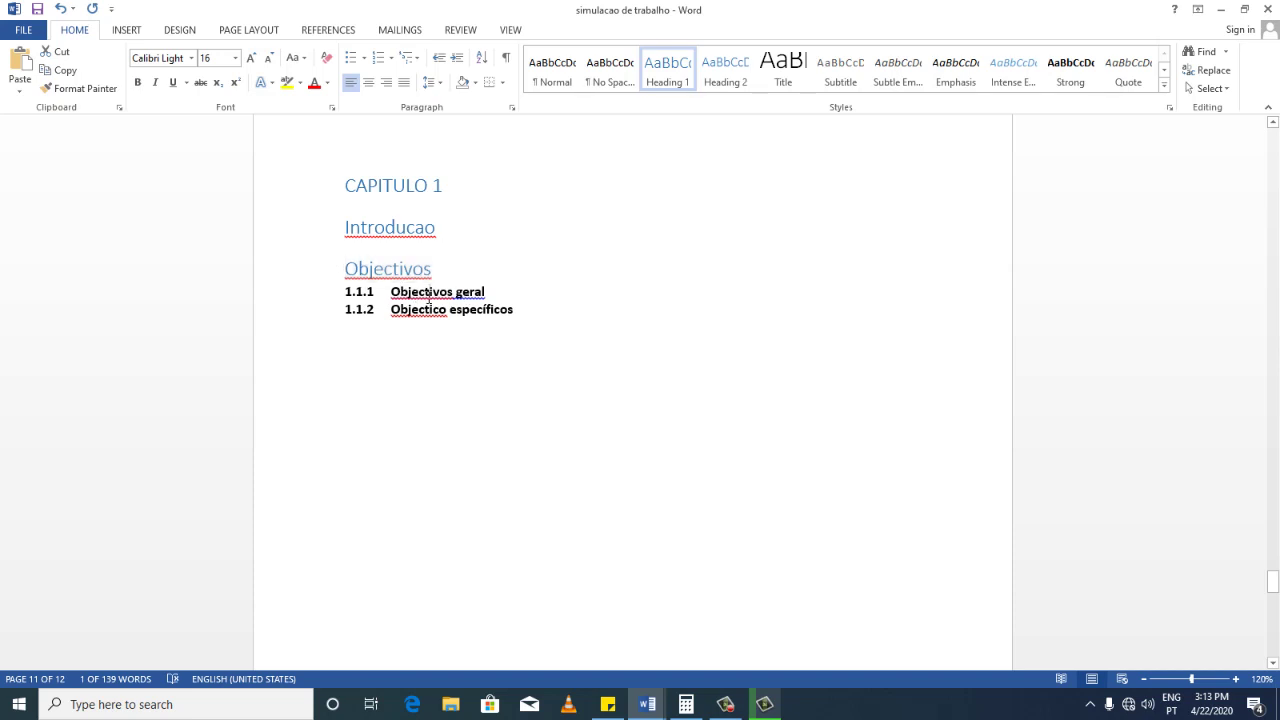
click(730, 83)
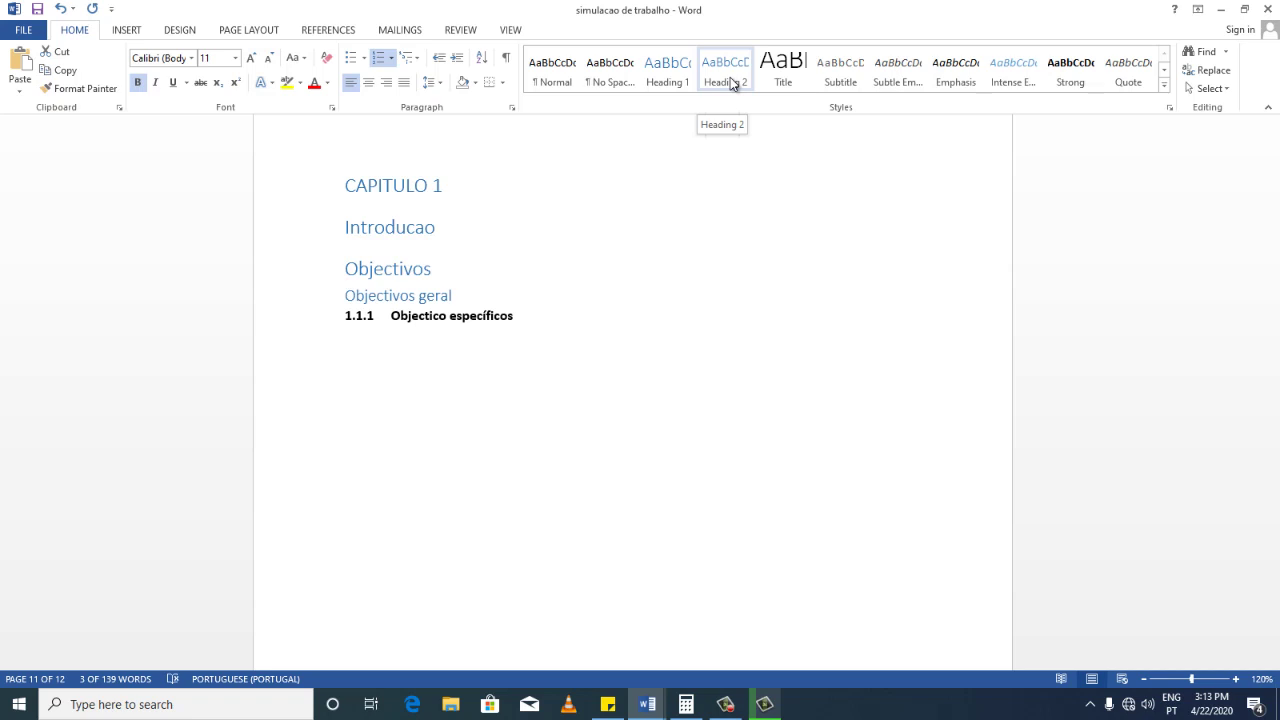
click(730, 79)
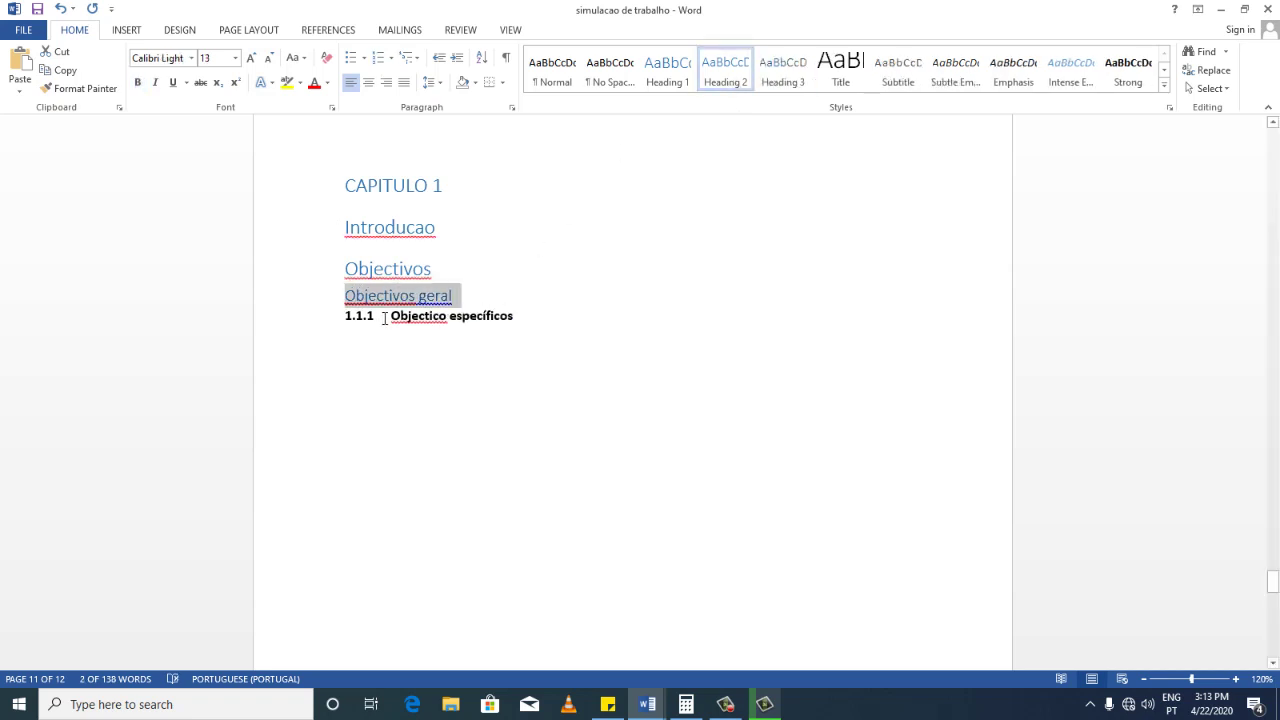
drag(389, 316, 518, 318)
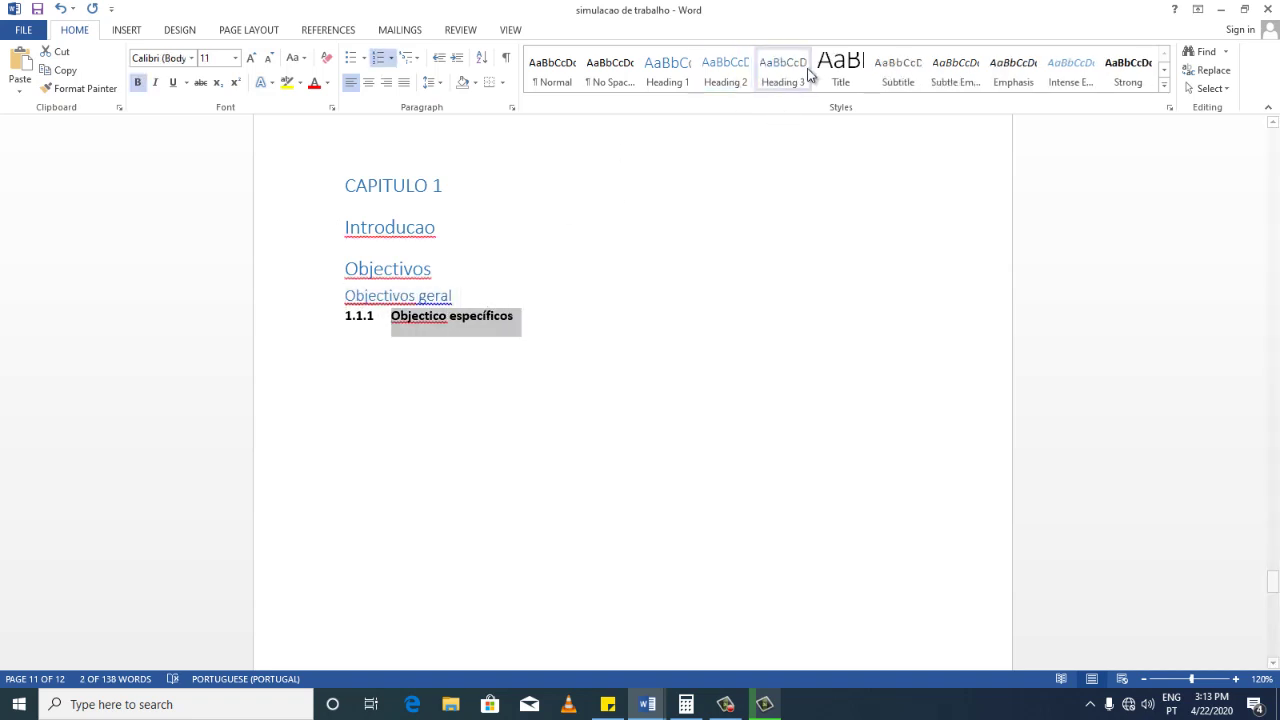
click(733, 81)
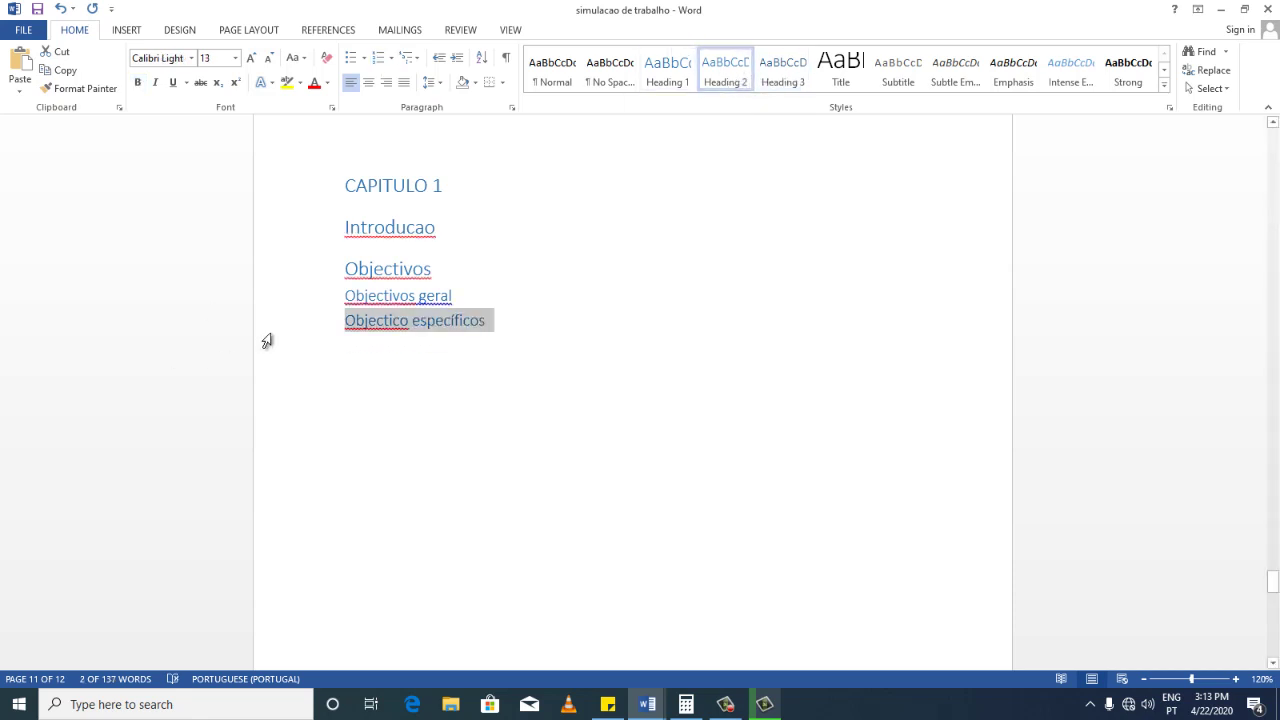
Go to the Referencias Bibliografica page and place the cursor below its three entries.
scroll(462, 356, down, 3)
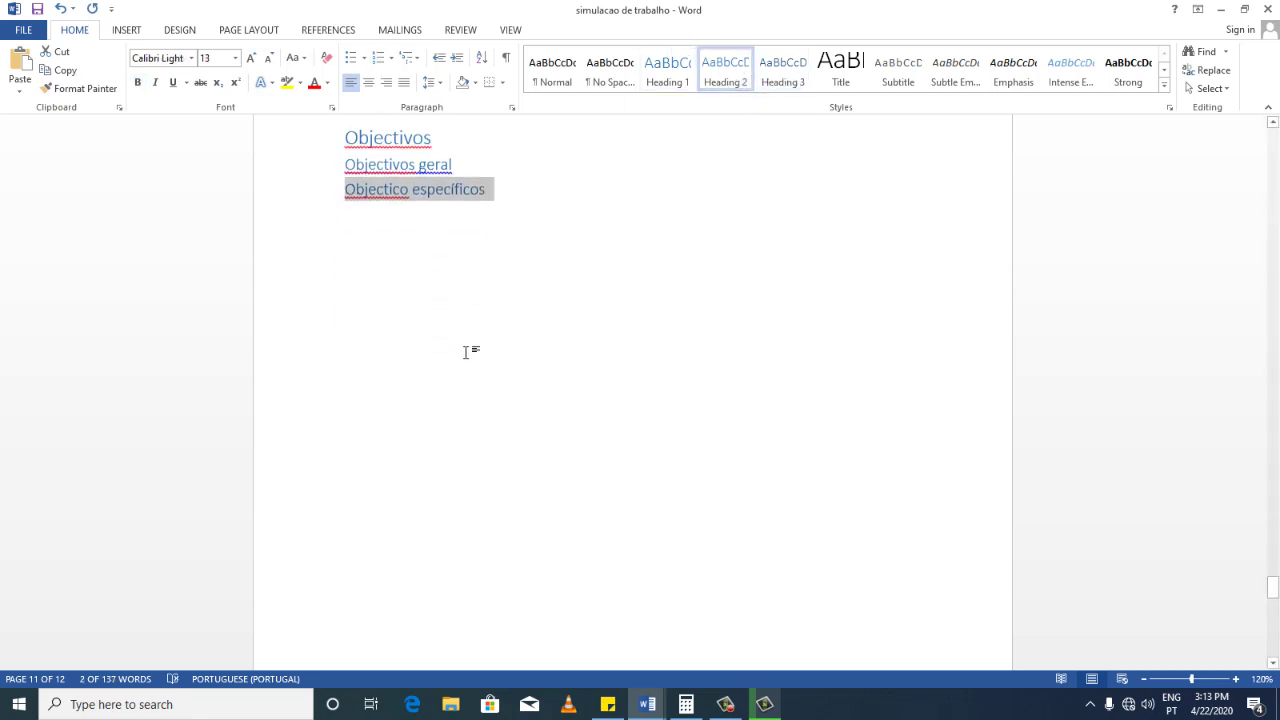
scroll(463, 355, down, 3)
scroll(464, 354, down, 3)
scroll(466, 352, down, 3)
scroll(466, 352, down, 3)
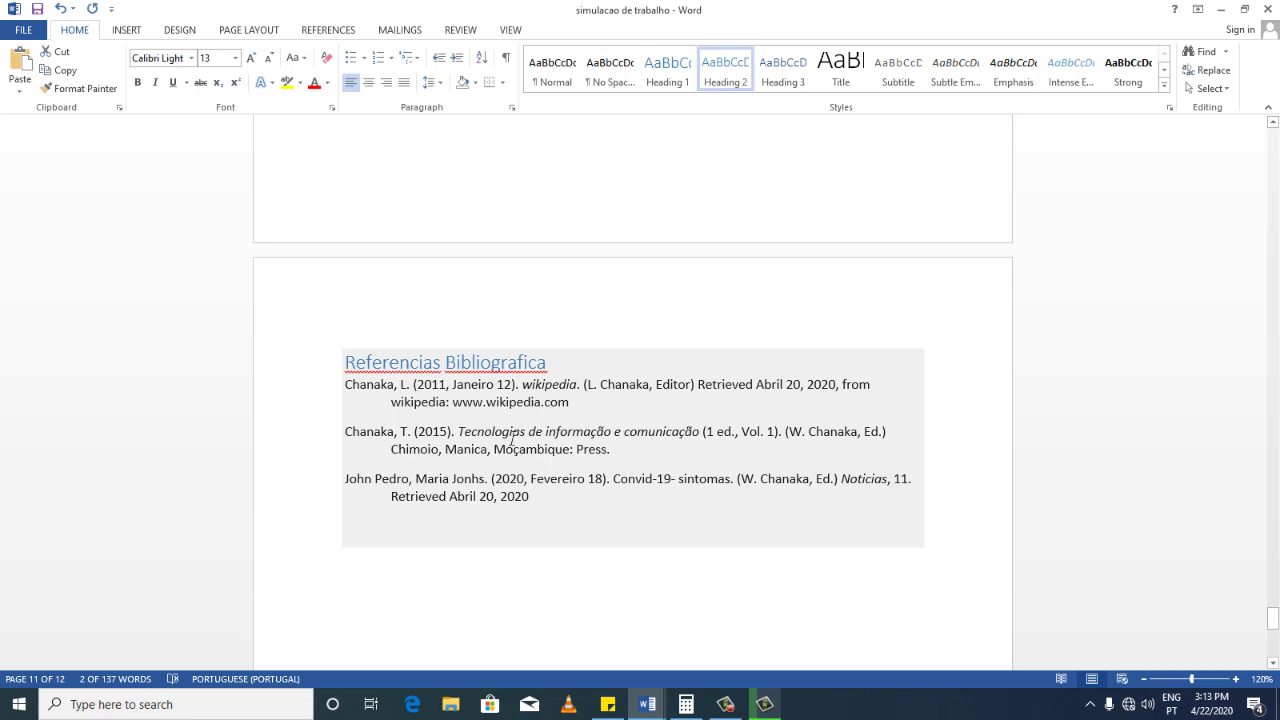
click(357, 363)
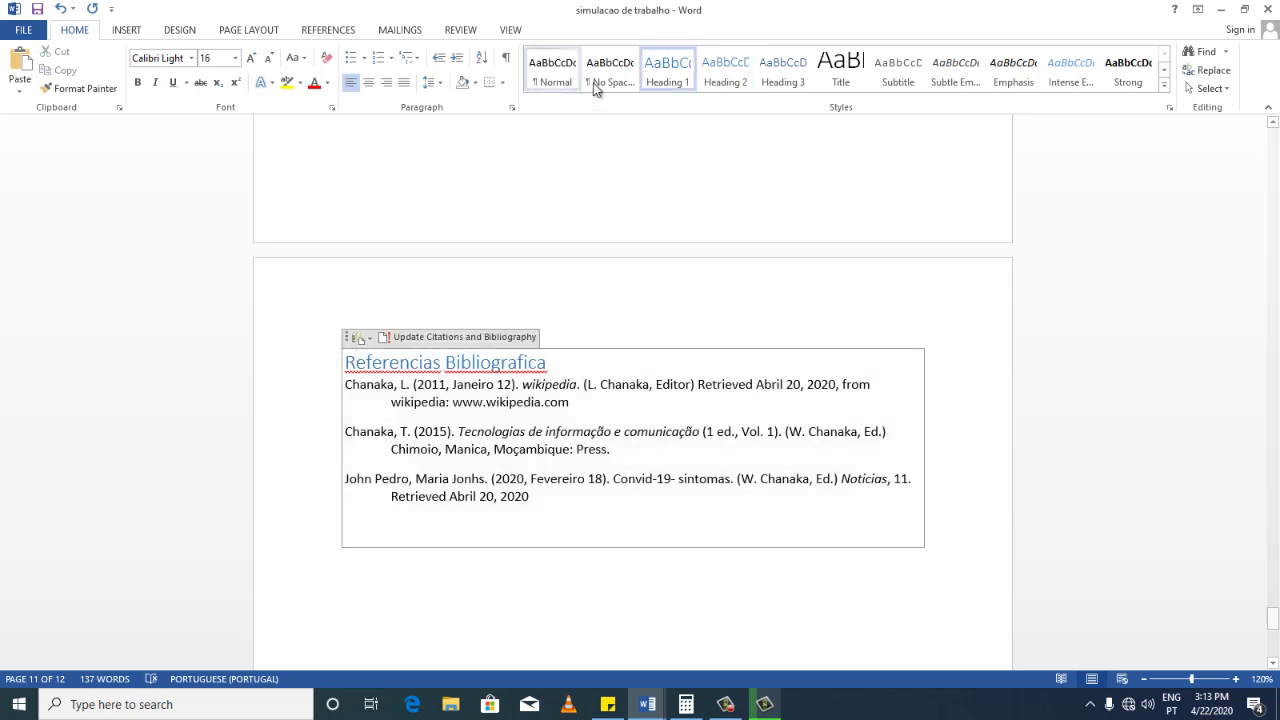
key(End)
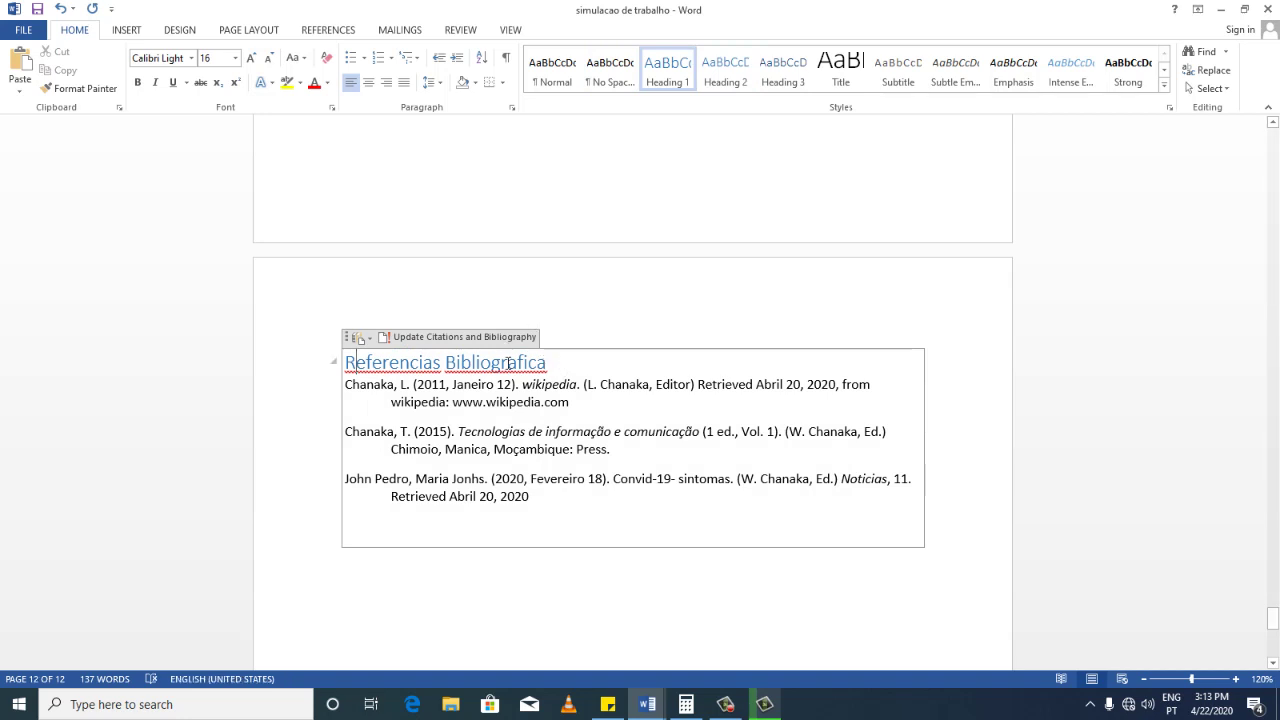
click(807, 522)
Return to the Lista de tabelas page listing 'Tab 1: lista de estudantes' on page 10.
click(780, 600)
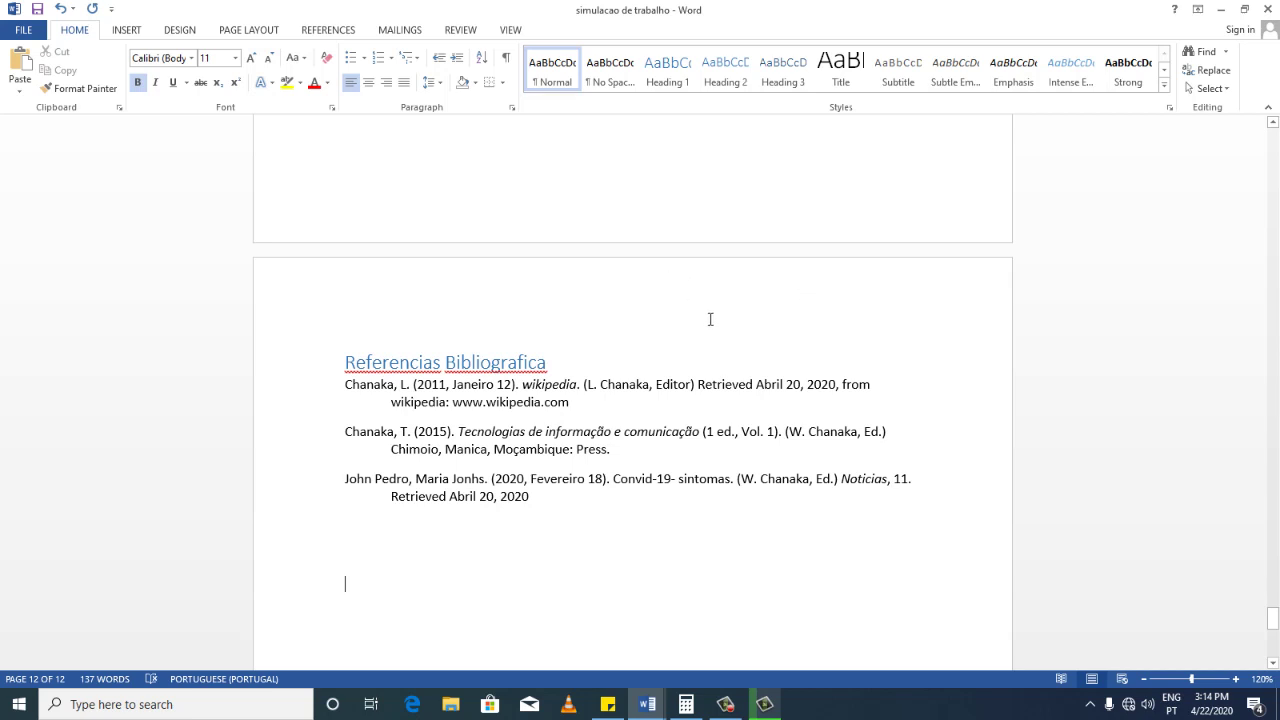
scroll(669, 322, up, 5)
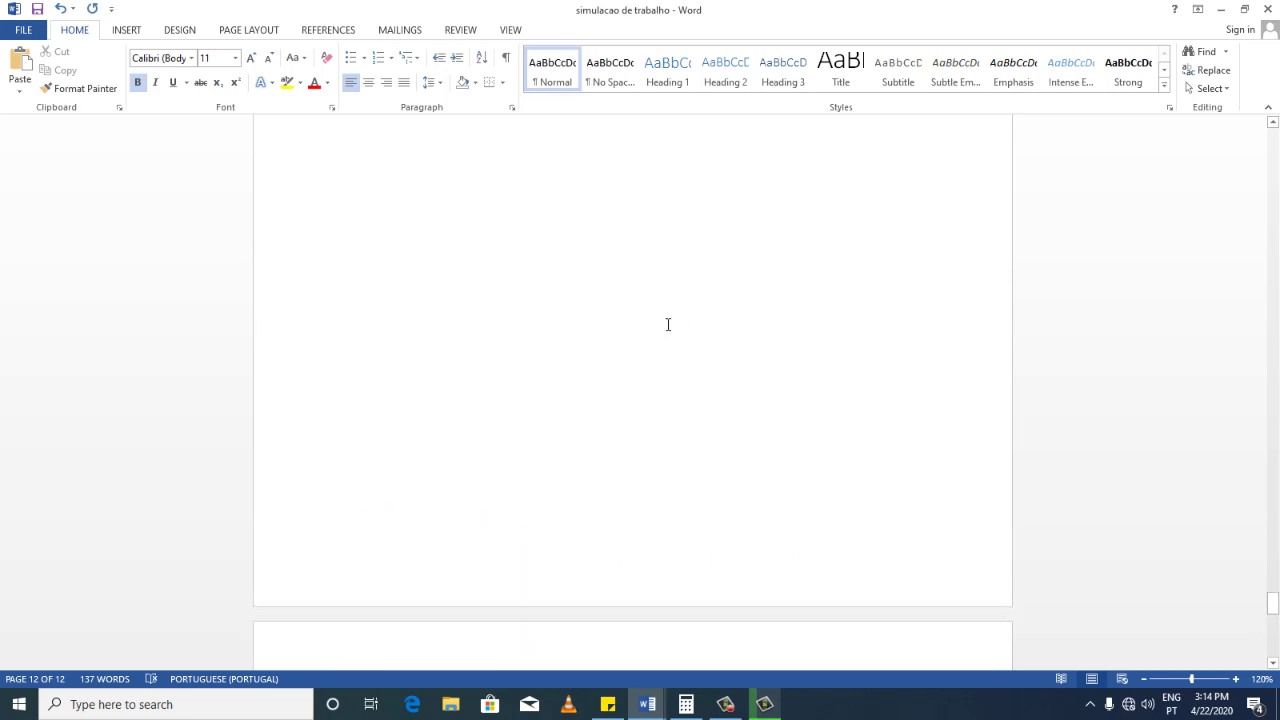
scroll(669, 318, down, 7)
scroll(669, 318, down, 3)
scroll(669, 331, up, 6)
scroll(669, 331, up, 7)
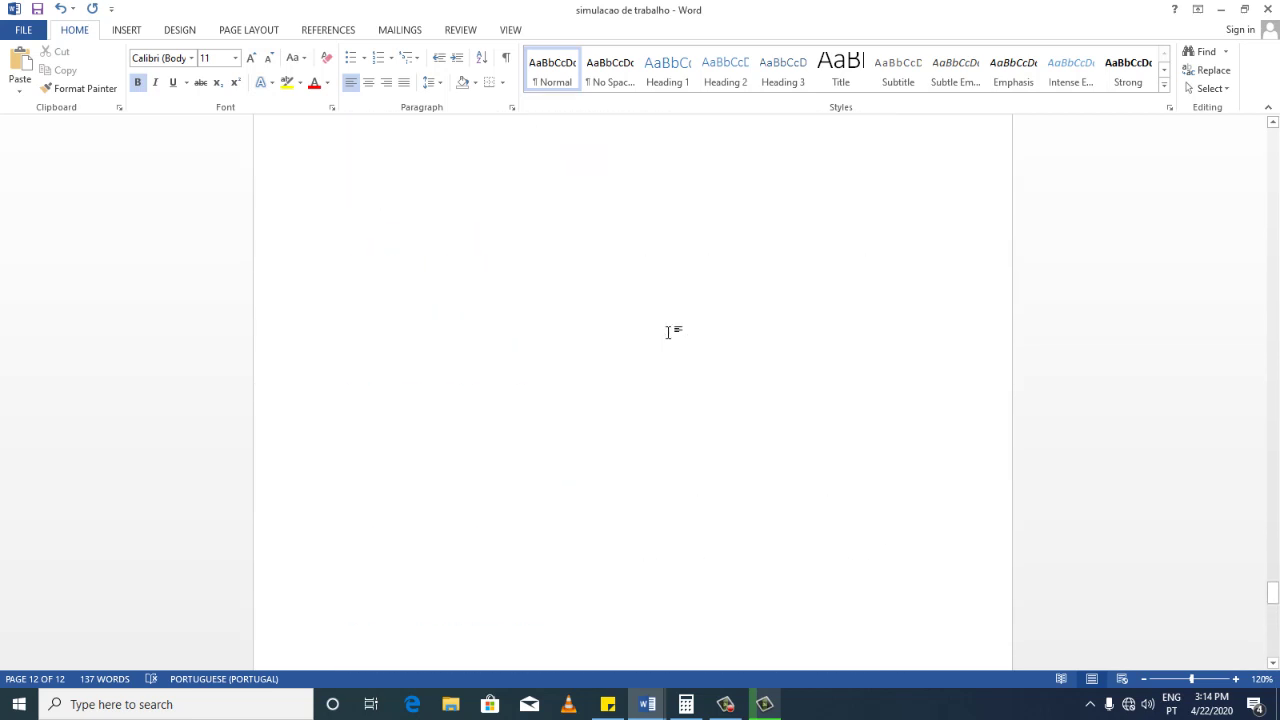
scroll(669, 332, up, 7)
scroll(669, 332, up, 7)
scroll(669, 332, up, 7)
scroll(669, 332, up, 7)
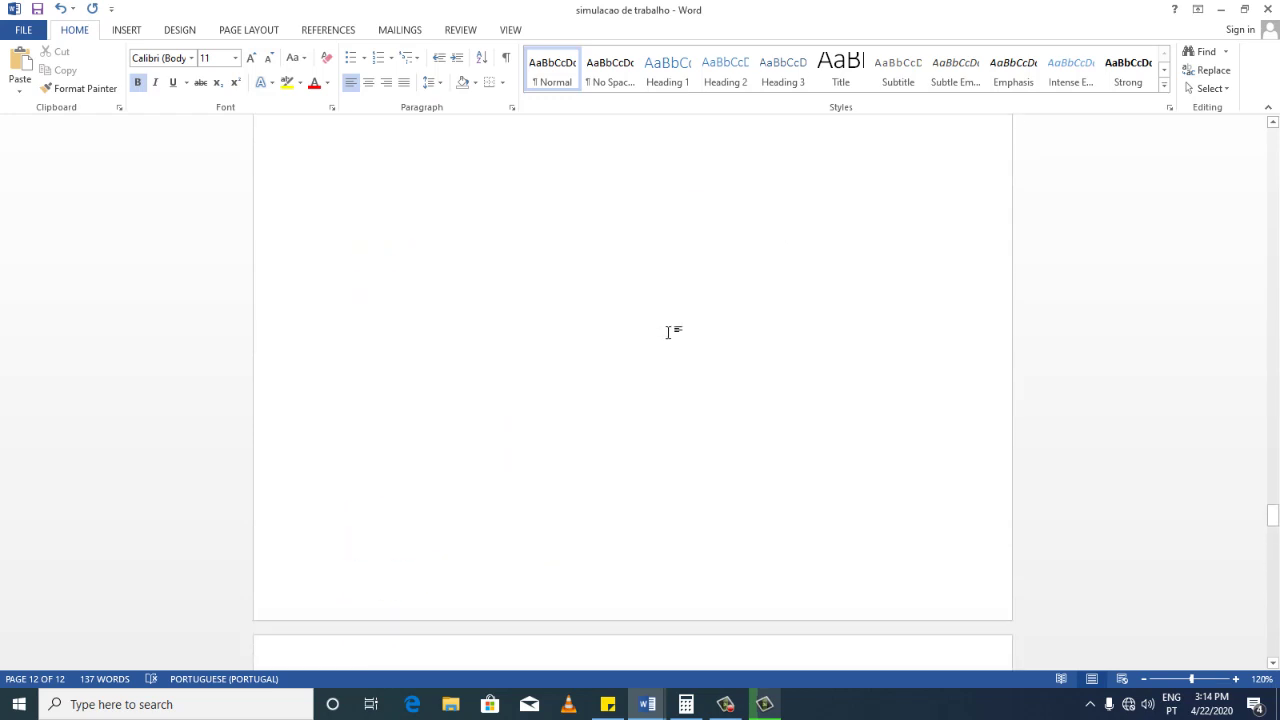
scroll(668, 331, up, 7)
scroll(669, 330, up, 7)
scroll(669, 330, up, 7)
Insert two blank paragraphs before the 'Declaração de originalidade' heading.
scroll(669, 330, up, 3)
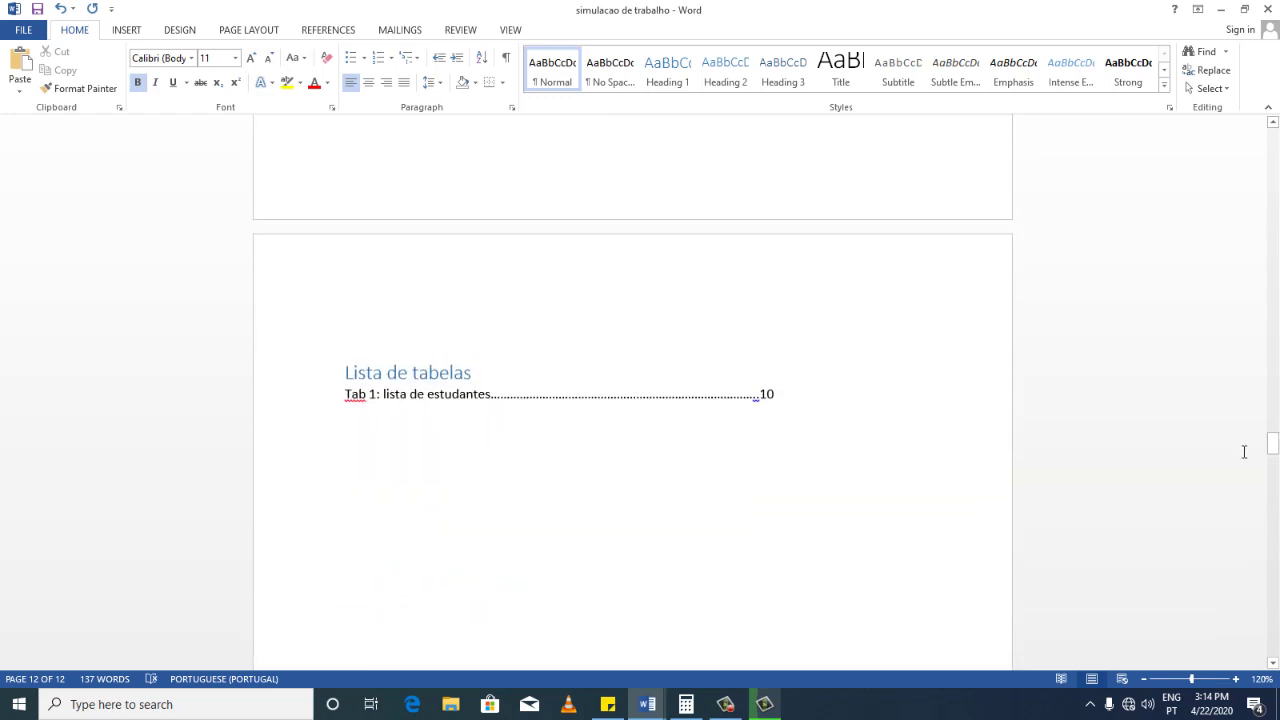
drag(1274, 447, 1274, 133)
scroll(588, 387, down, 6)
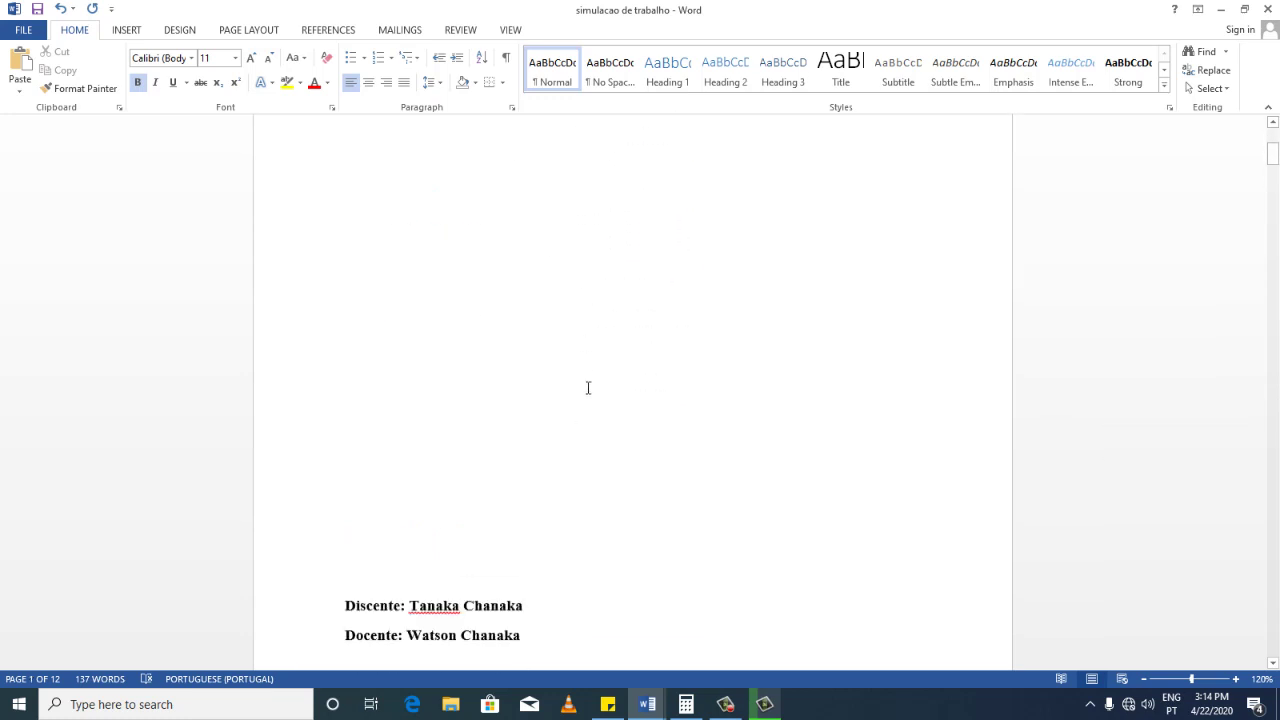
scroll(589, 386, down, 5)
scroll(575, 400, down, 2)
scroll(450, 380, down, 3)
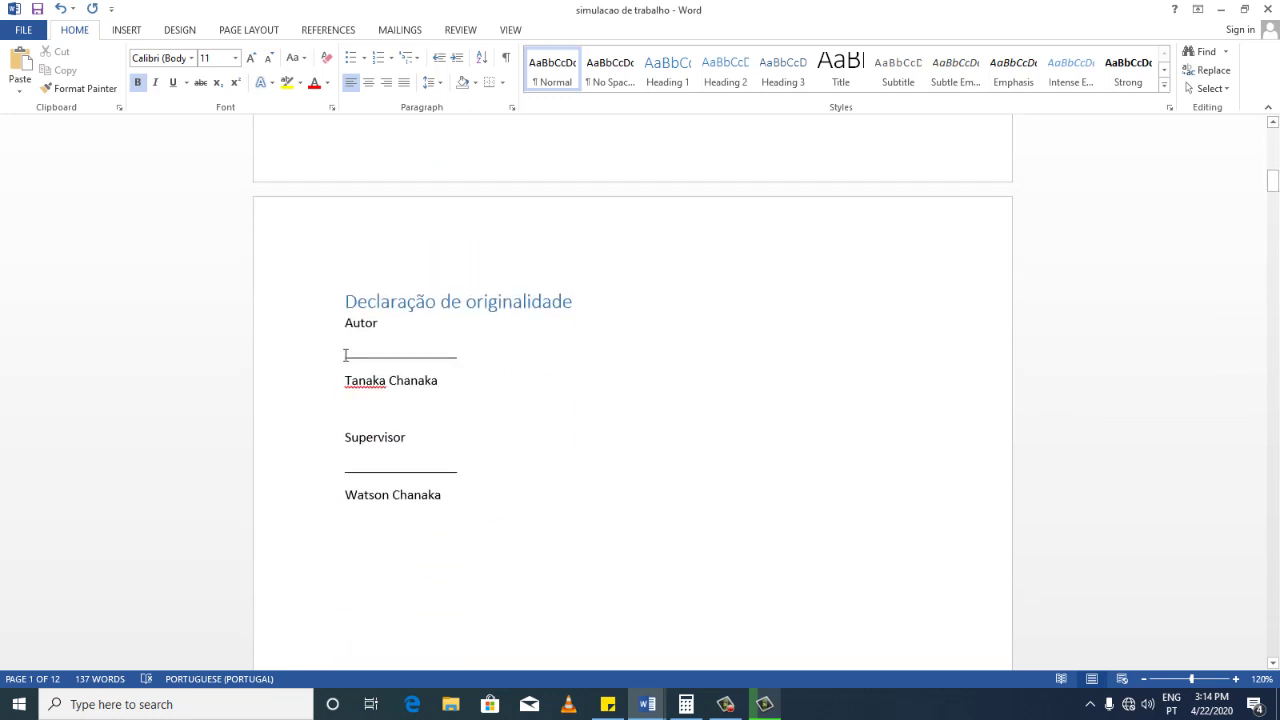
click(345, 300)
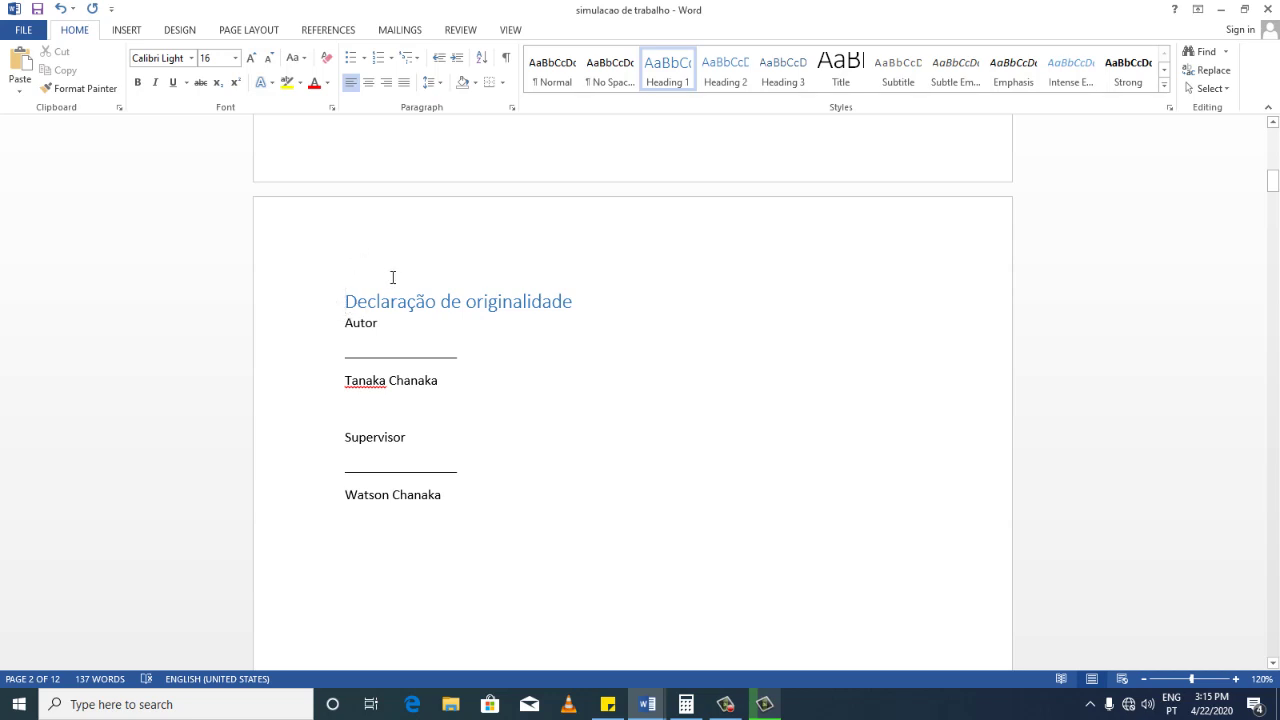
scroll(391, 277, up, 3)
scroll(391, 303, up, 2)
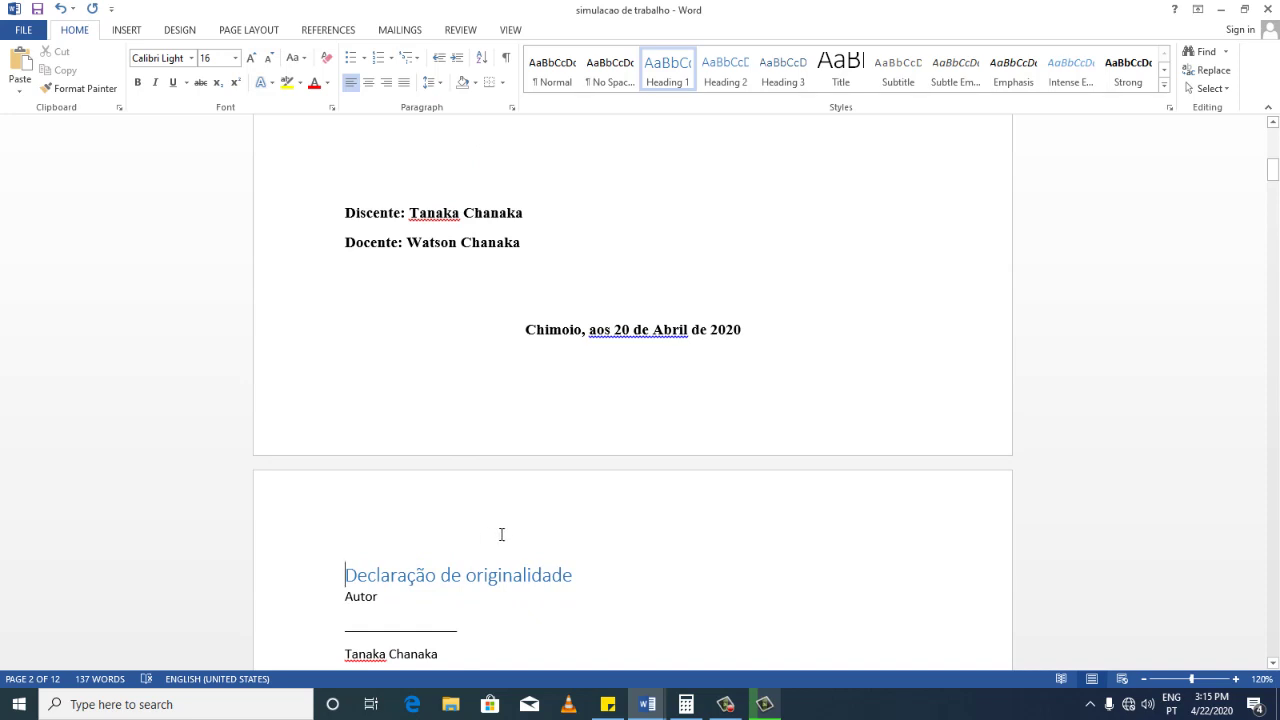
key(Return)
key(Return)
key(Return)
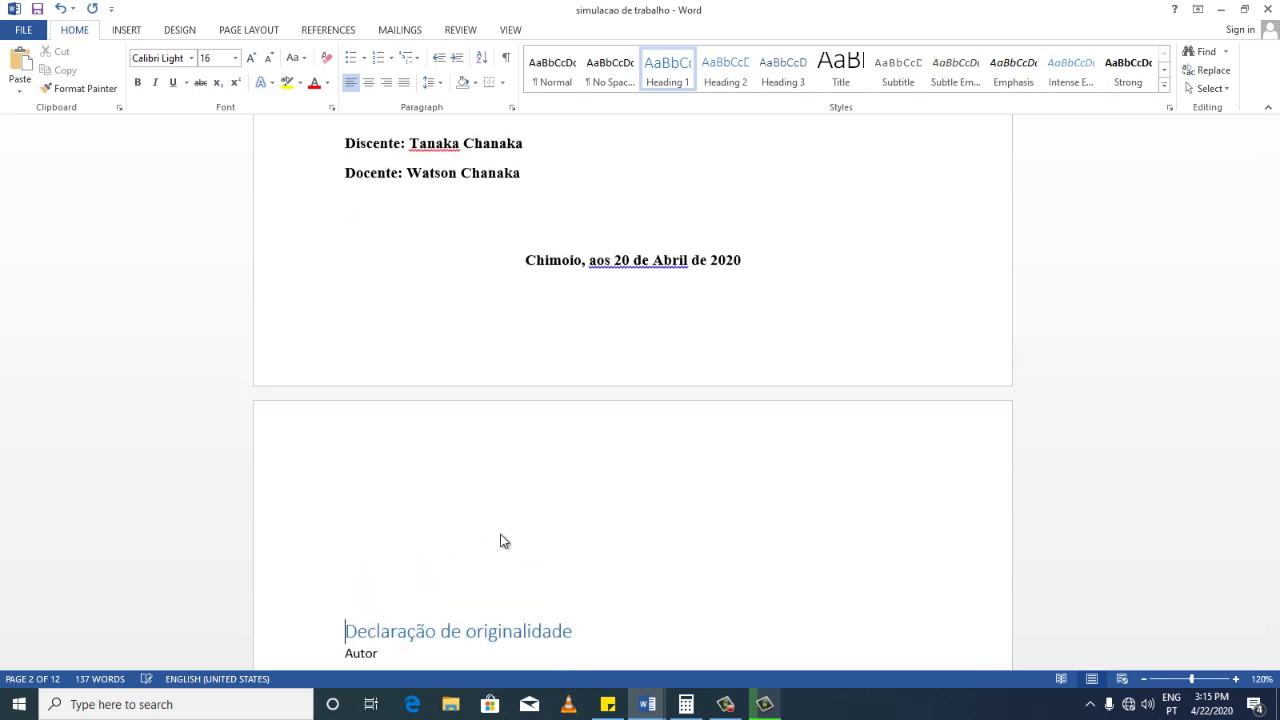
key(Return)
key(Return)
scroll(490, 518, down, 3)
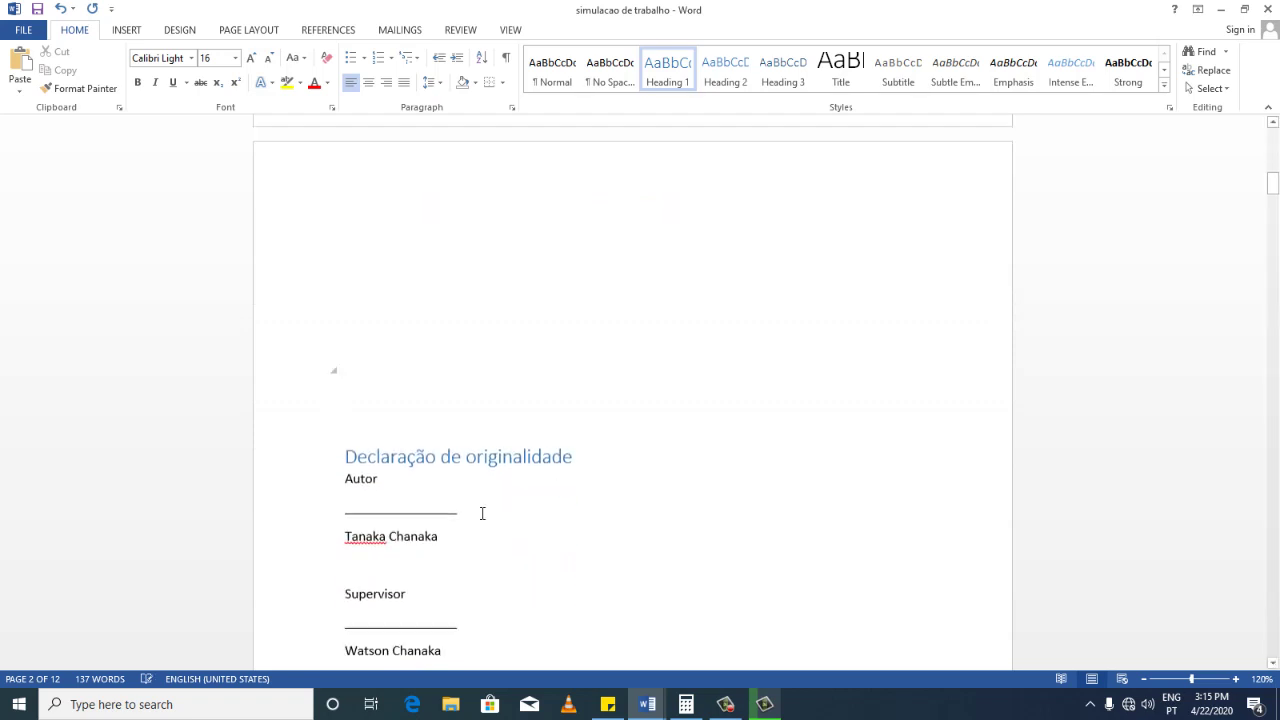
scroll(449, 514, down, 1)
scroll(451, 531, down, 2)
scroll(454, 526, down, 3)
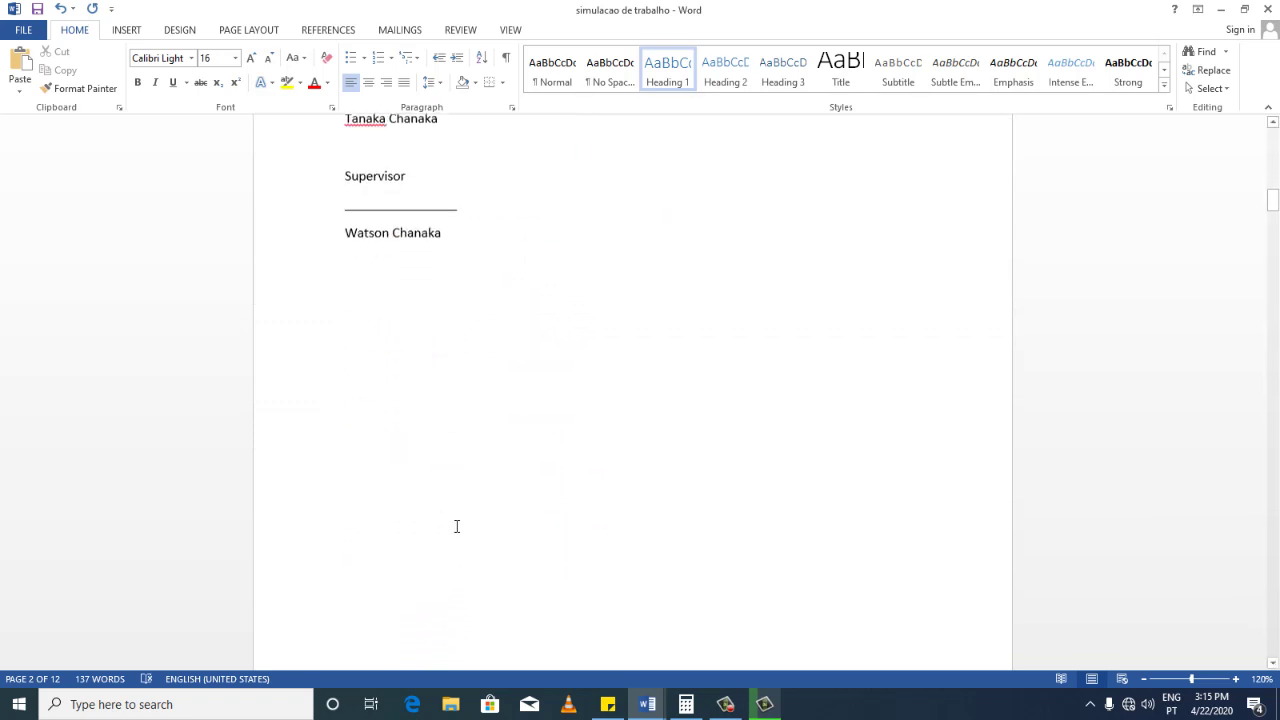
scroll(457, 524, down, 5)
scroll(440, 510, down, 3)
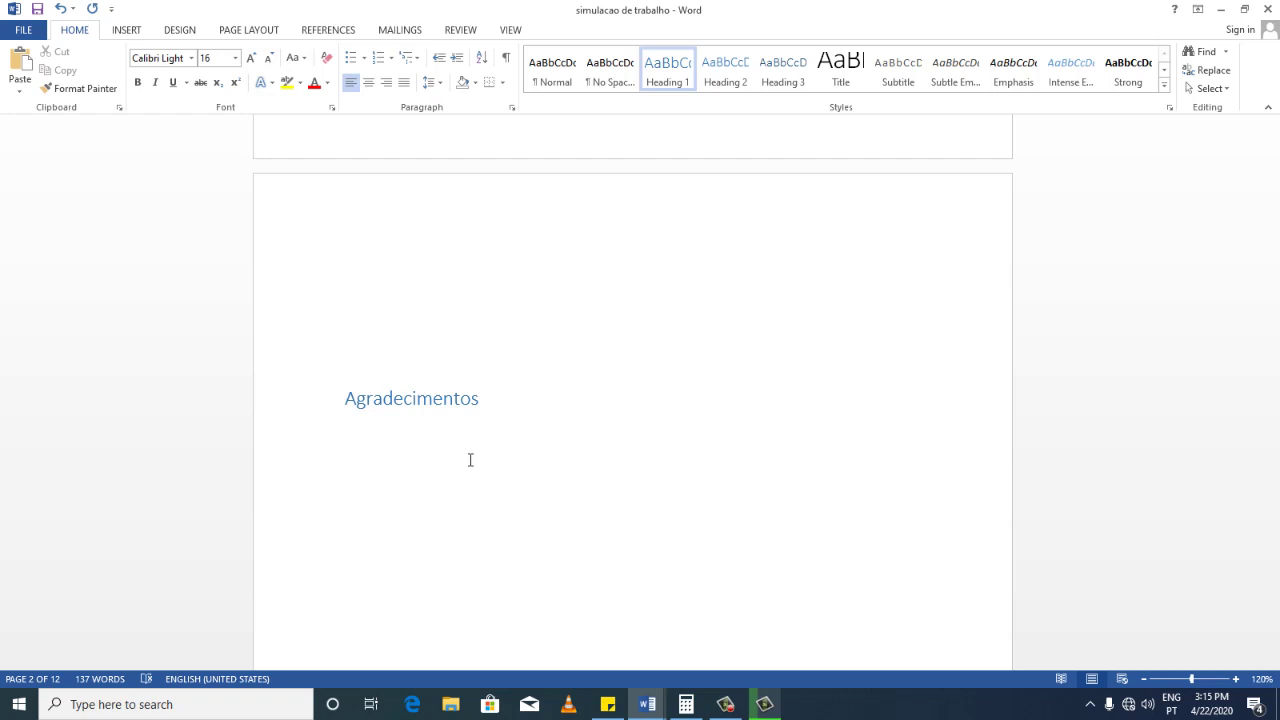
scroll(470, 460, up, 3)
scroll(470, 460, up, 3)
Delete the blank lines above the 'Declaração de originalidade' heading.
scroll(247, 288, up, 3)
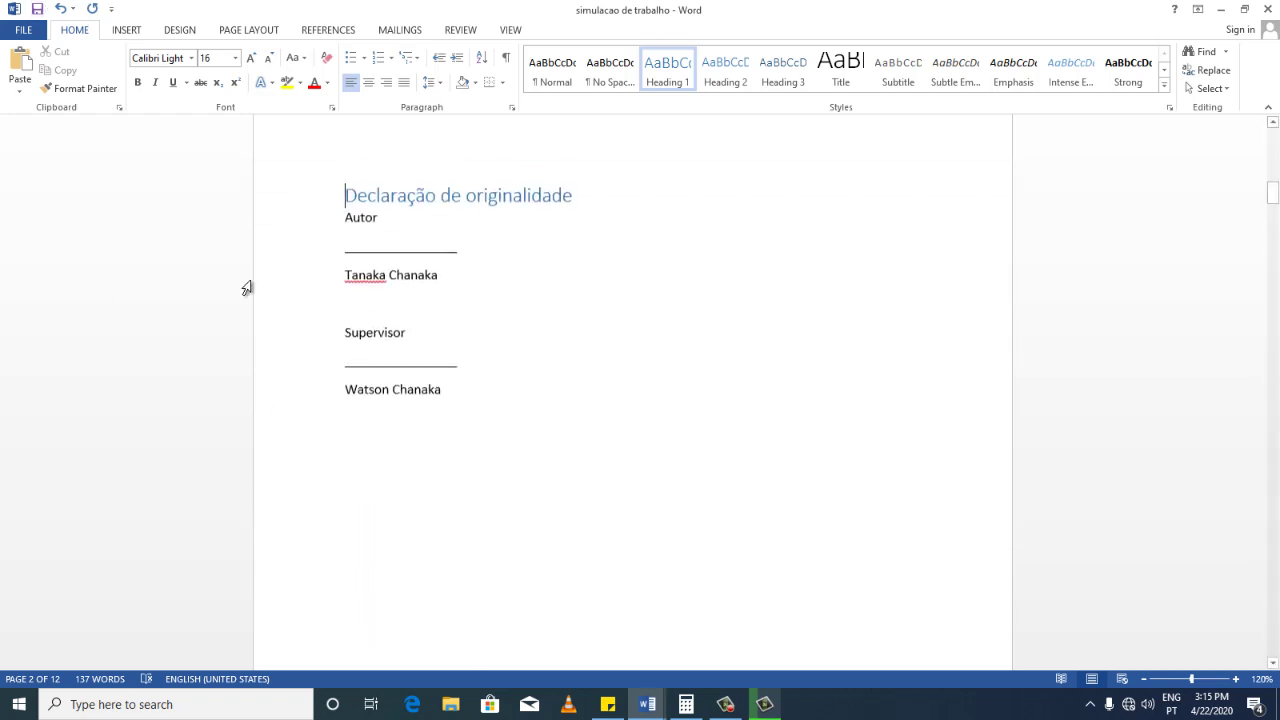
scroll(247, 288, up, 3)
scroll(254, 291, up, 3)
click(363, 277)
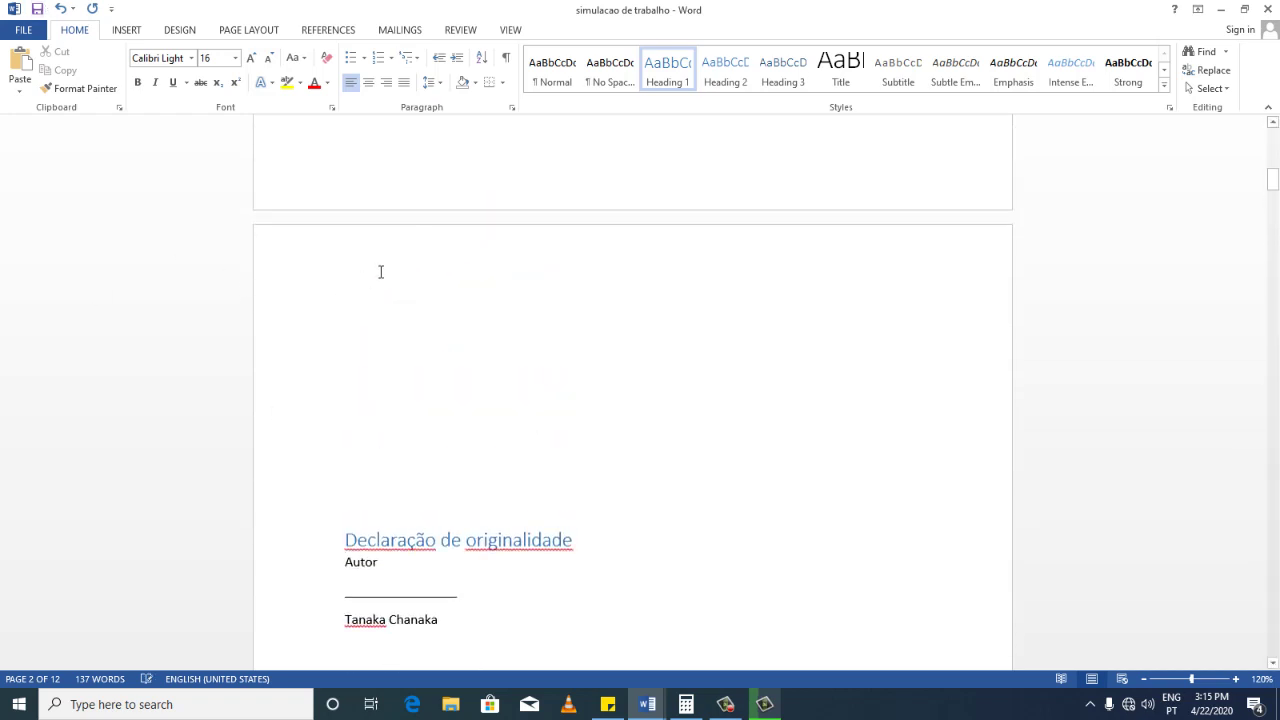
key(Delete)
key(Delete)
key(Delete)
key(Delete)
key(Delete)
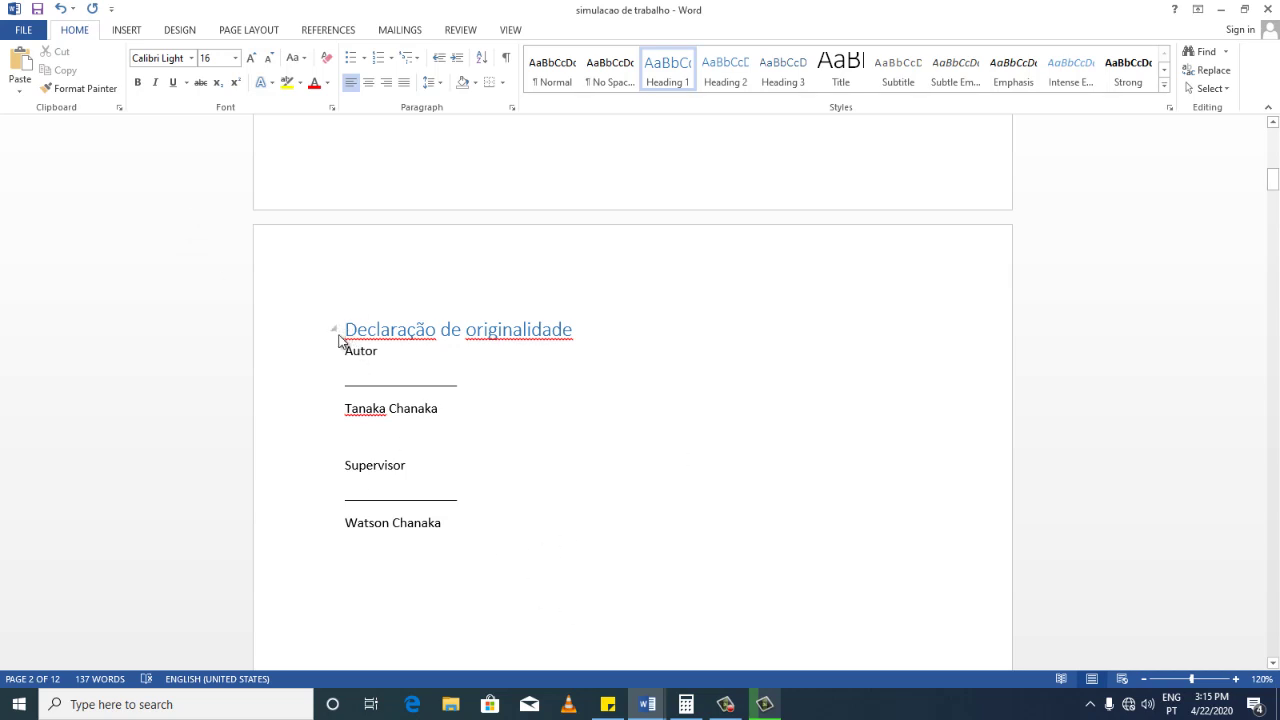
Place the cursor after the supervisor's name on the declaration page.
scroll(342, 350, up, 3)
scroll(342, 355, down, 1)
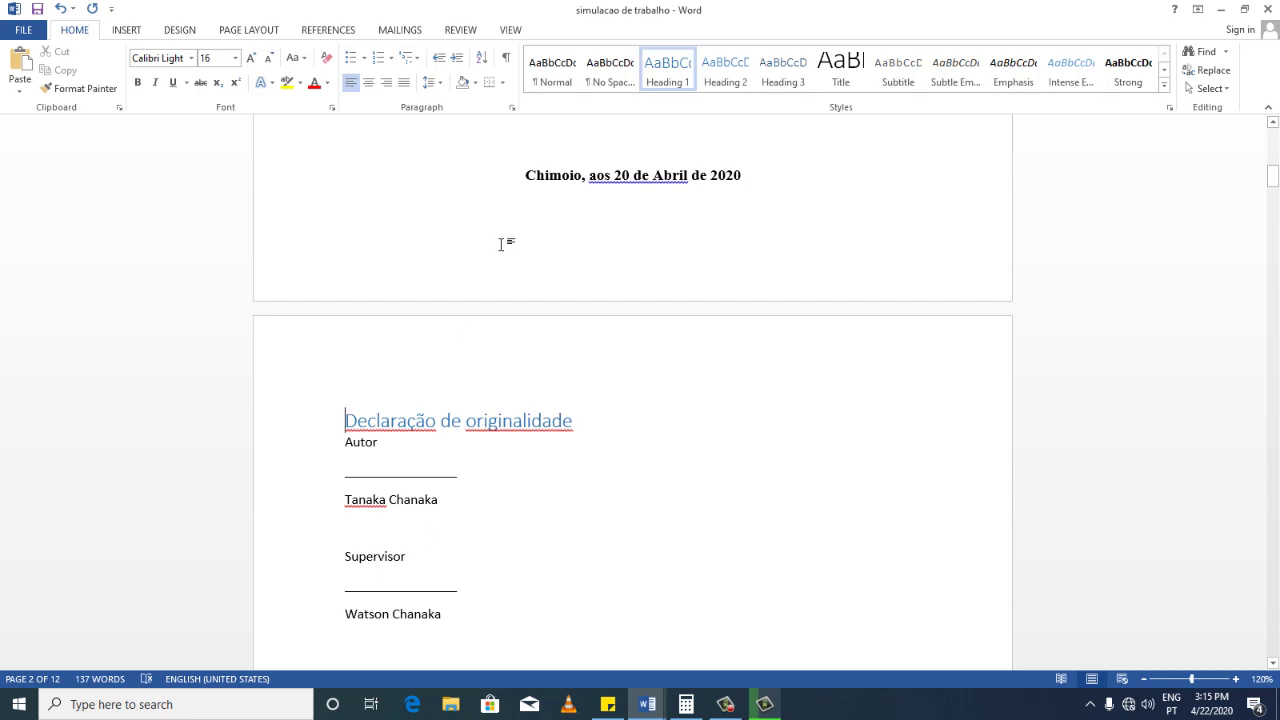
scroll(503, 244, up, 1)
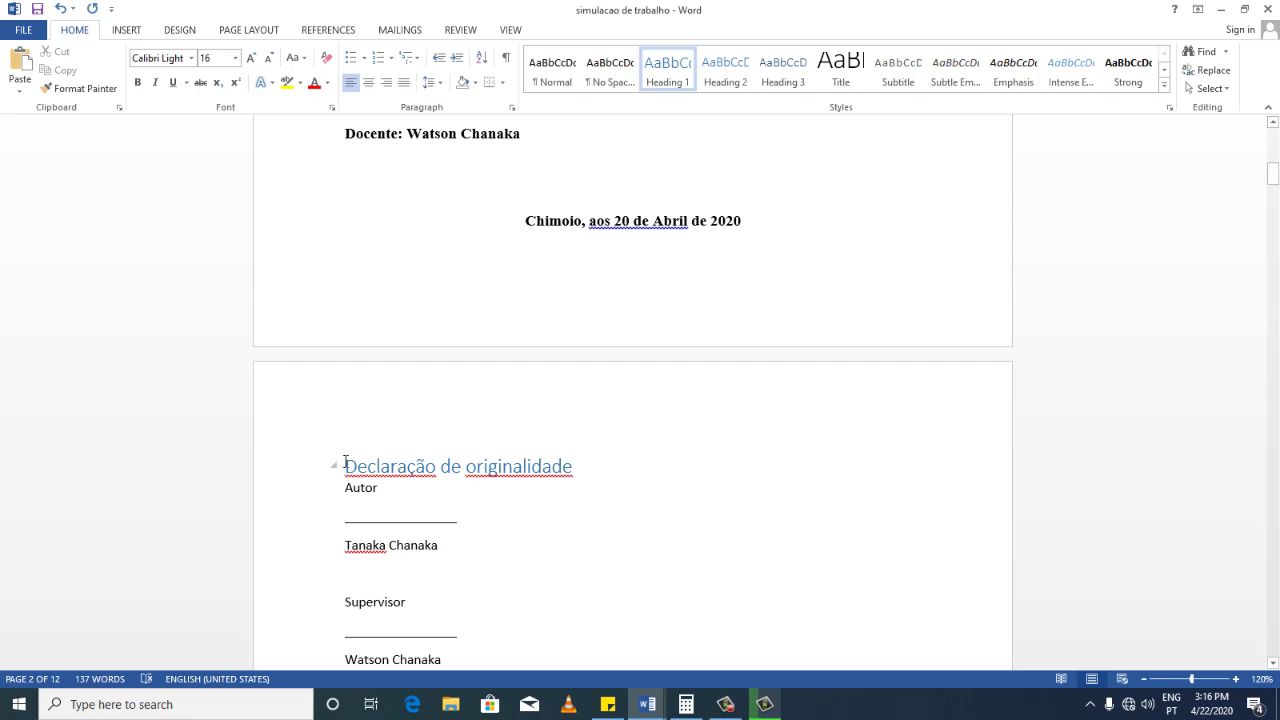
scroll(454, 554, down, 3)
scroll(460, 543, down, 2)
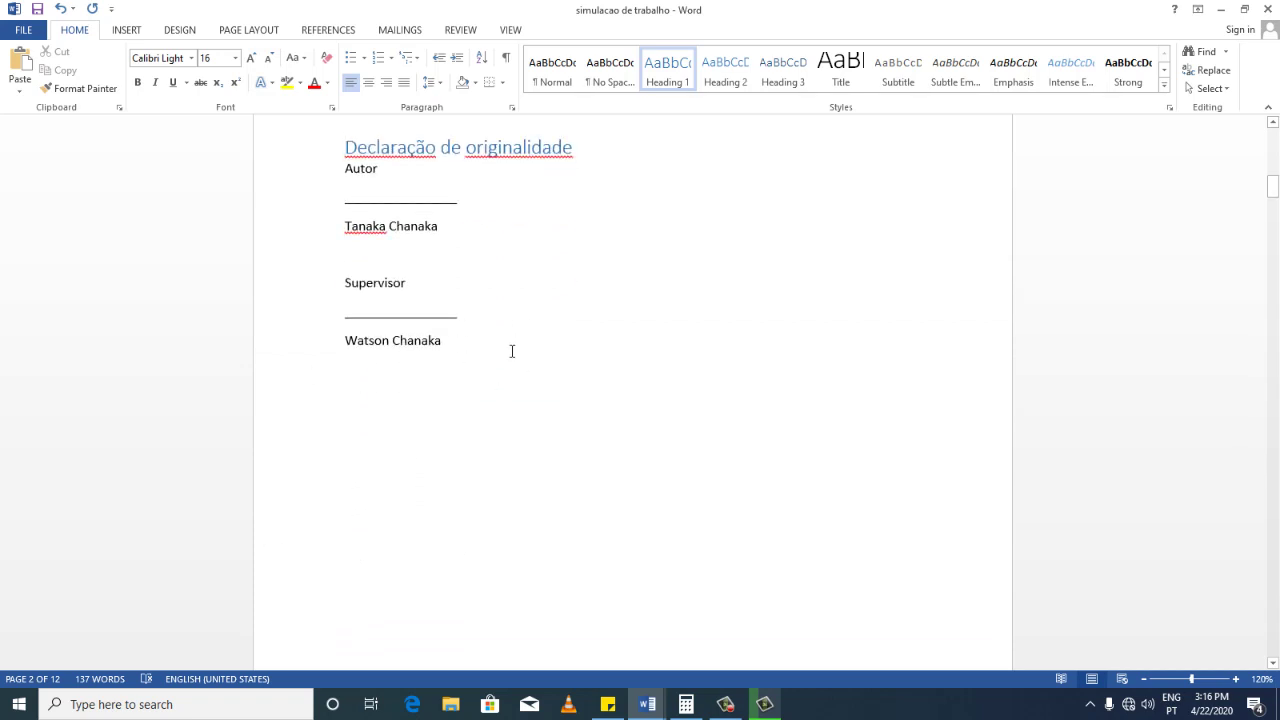
click(472, 338)
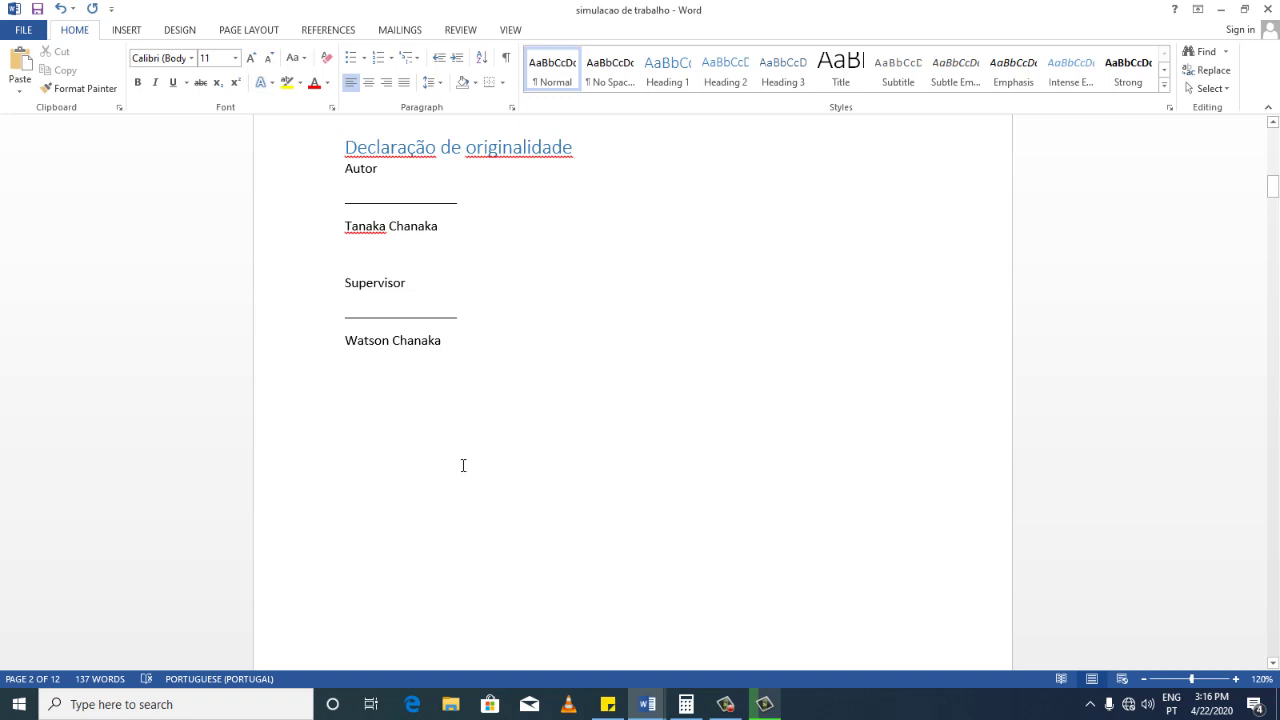
scroll(428, 418, up, 2)
scroll(403, 400, up, 3)
scroll(317, 377, up, 3)
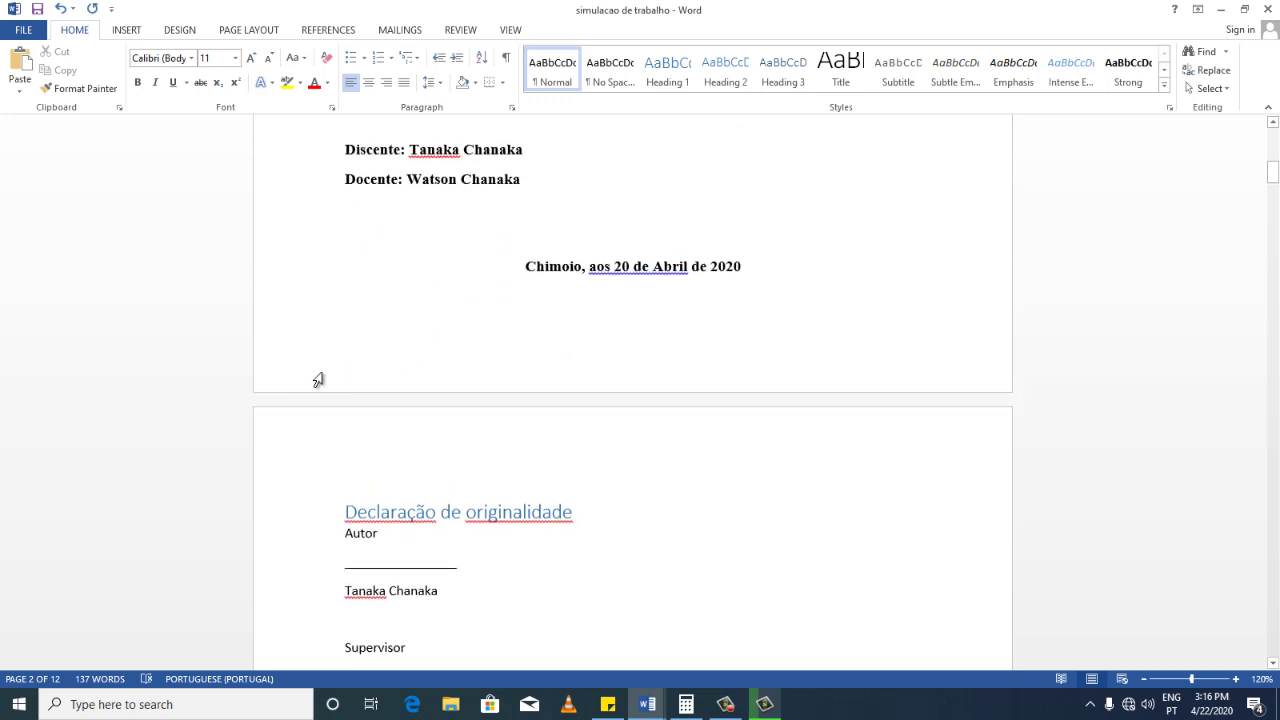
Insert a page break before 'Declaração de originalidade', leaving a blank page 2.
click(344, 516)
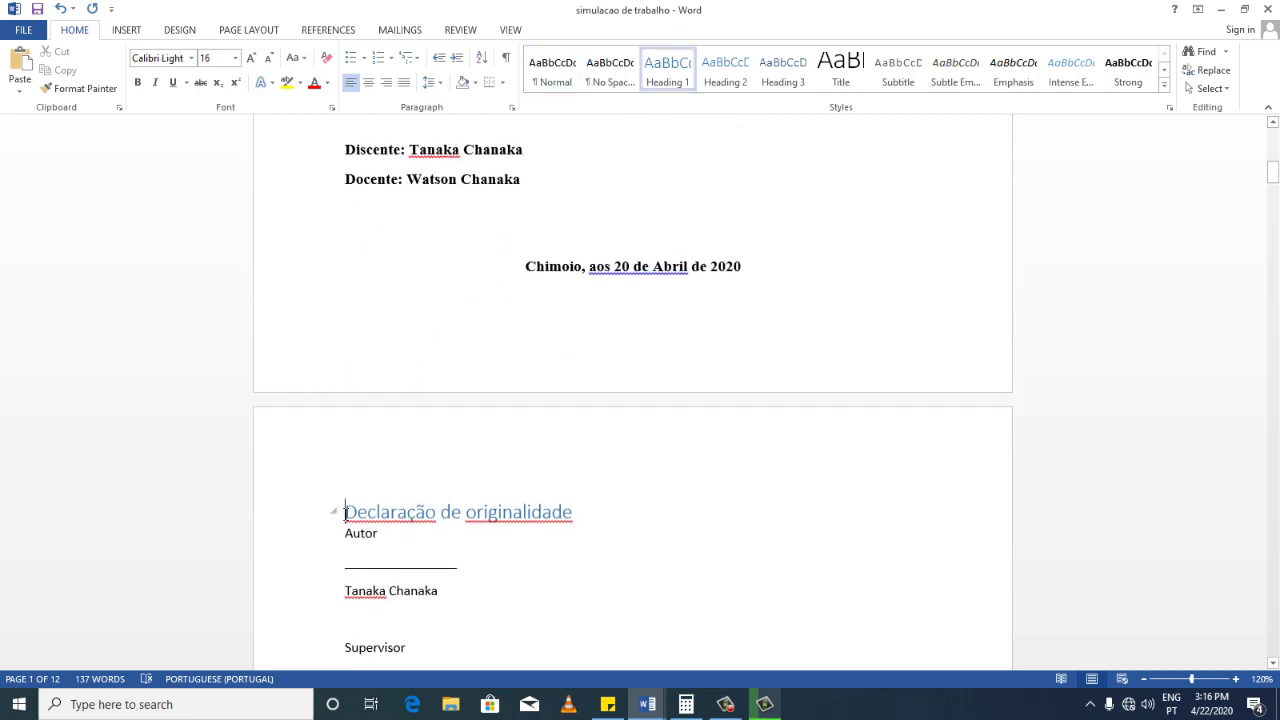
click(125, 32)
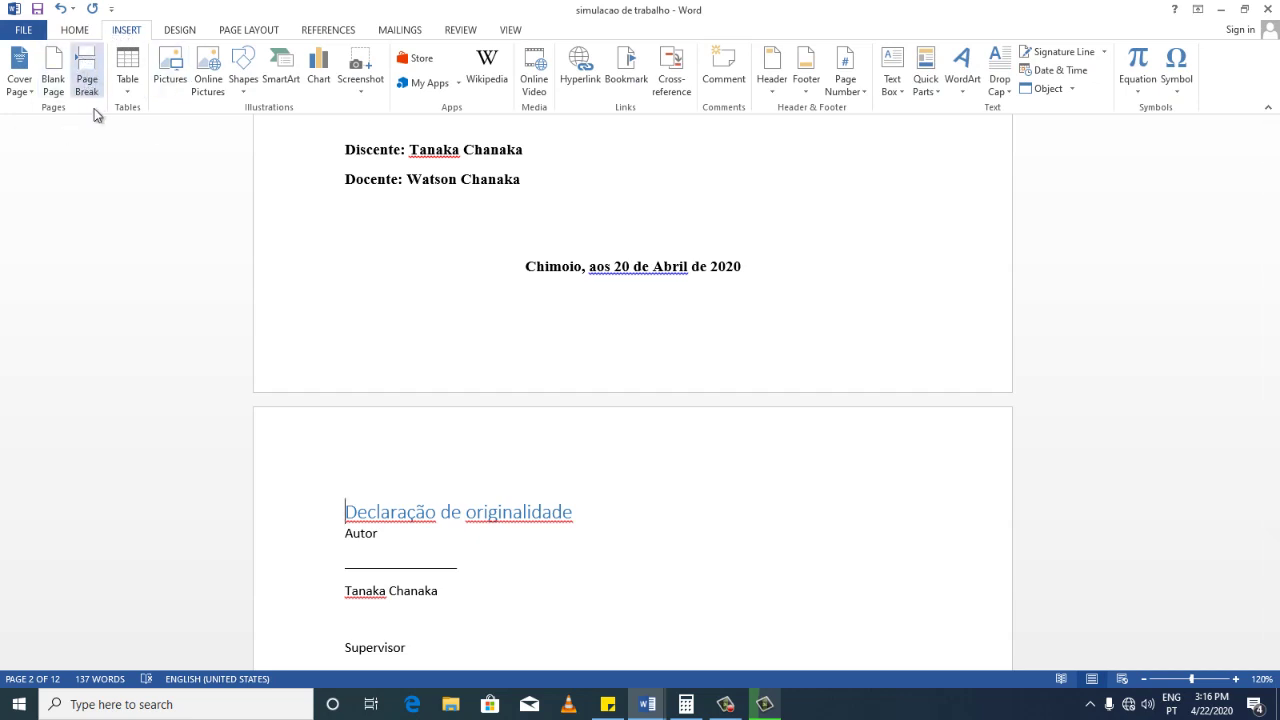
click(90, 70)
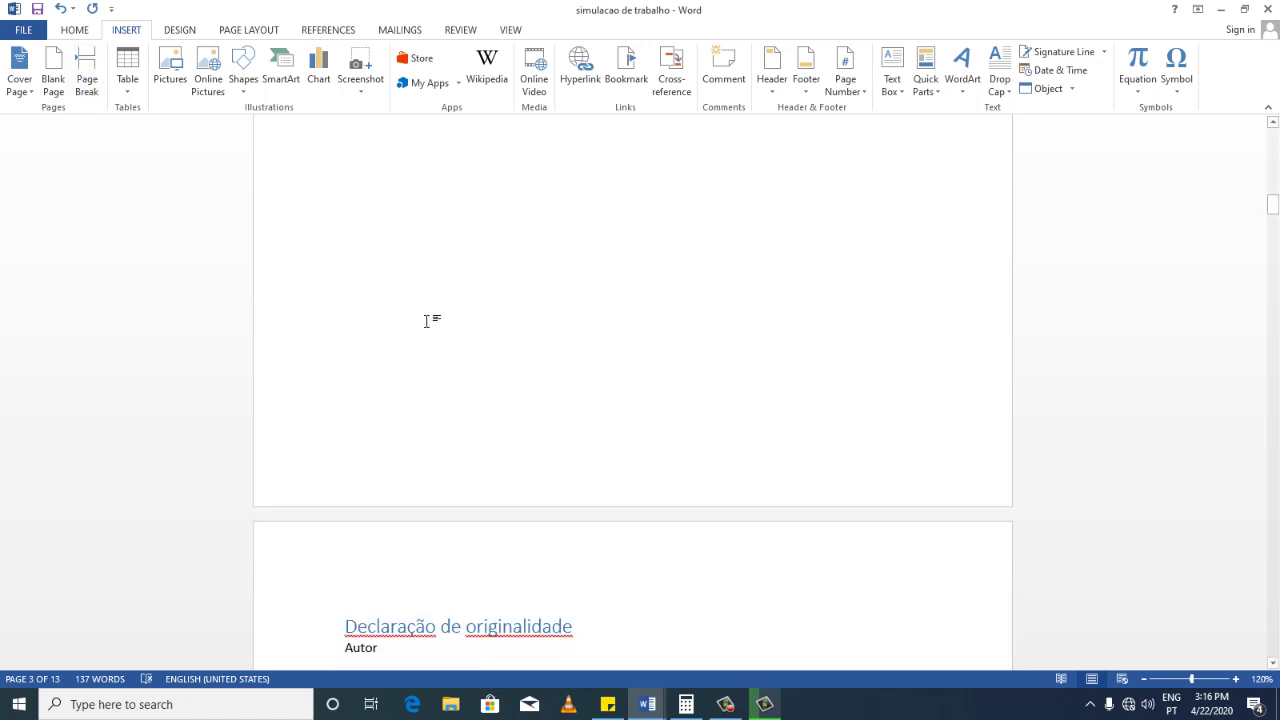
key(ctrl+Return)
scroll(617, 408, up, 3)
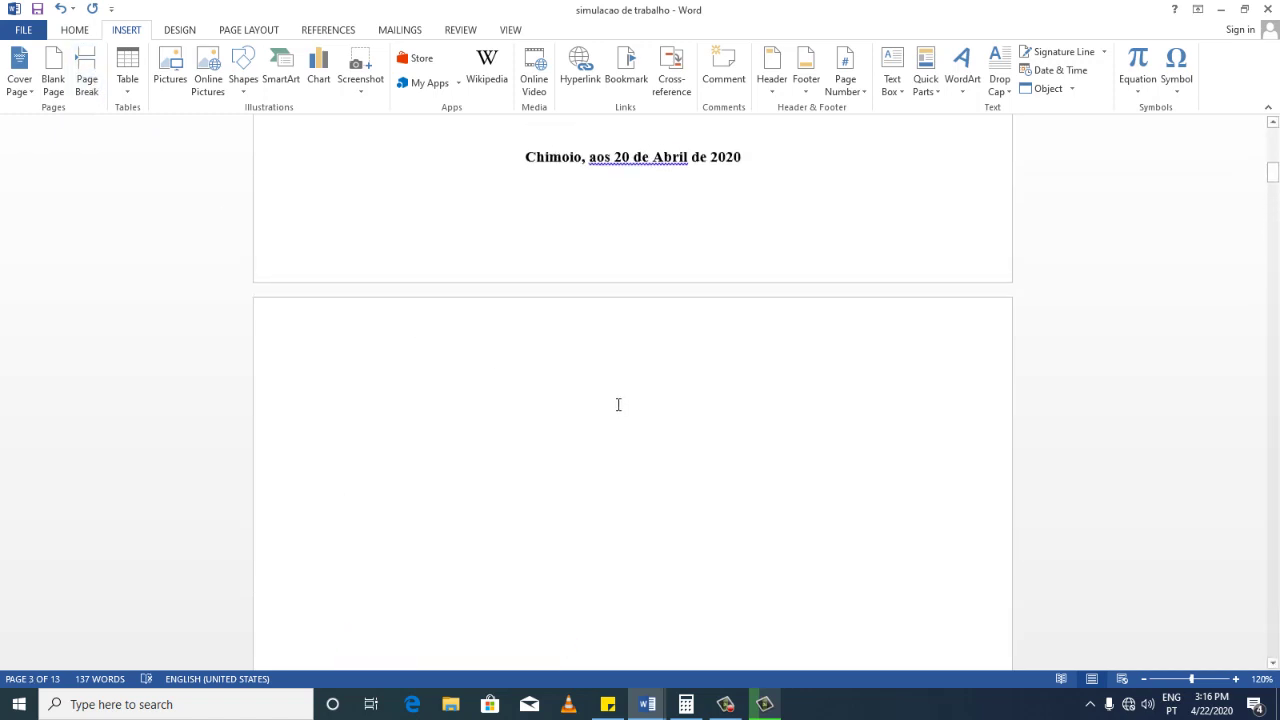
scroll(616, 405, up, 3)
scroll(427, 309, down, 3)
scroll(434, 314, down, 2)
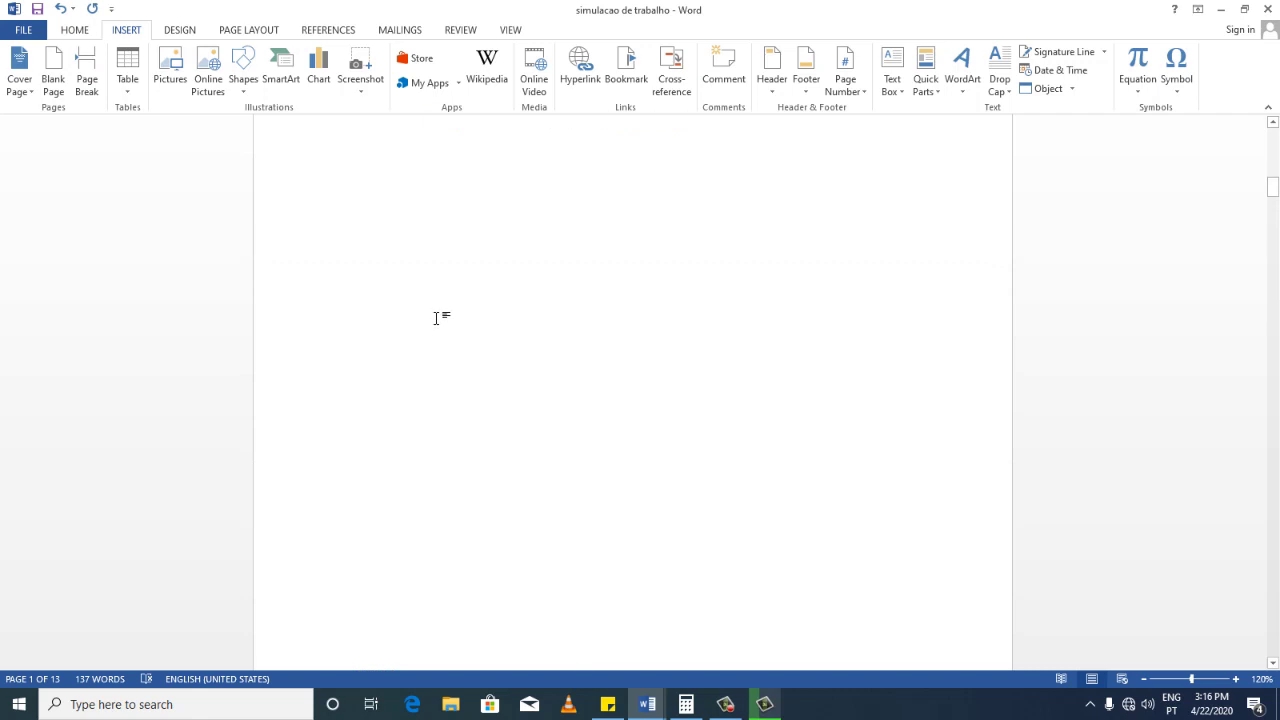
scroll(437, 320, up, 2)
scroll(420, 350, up, 3)
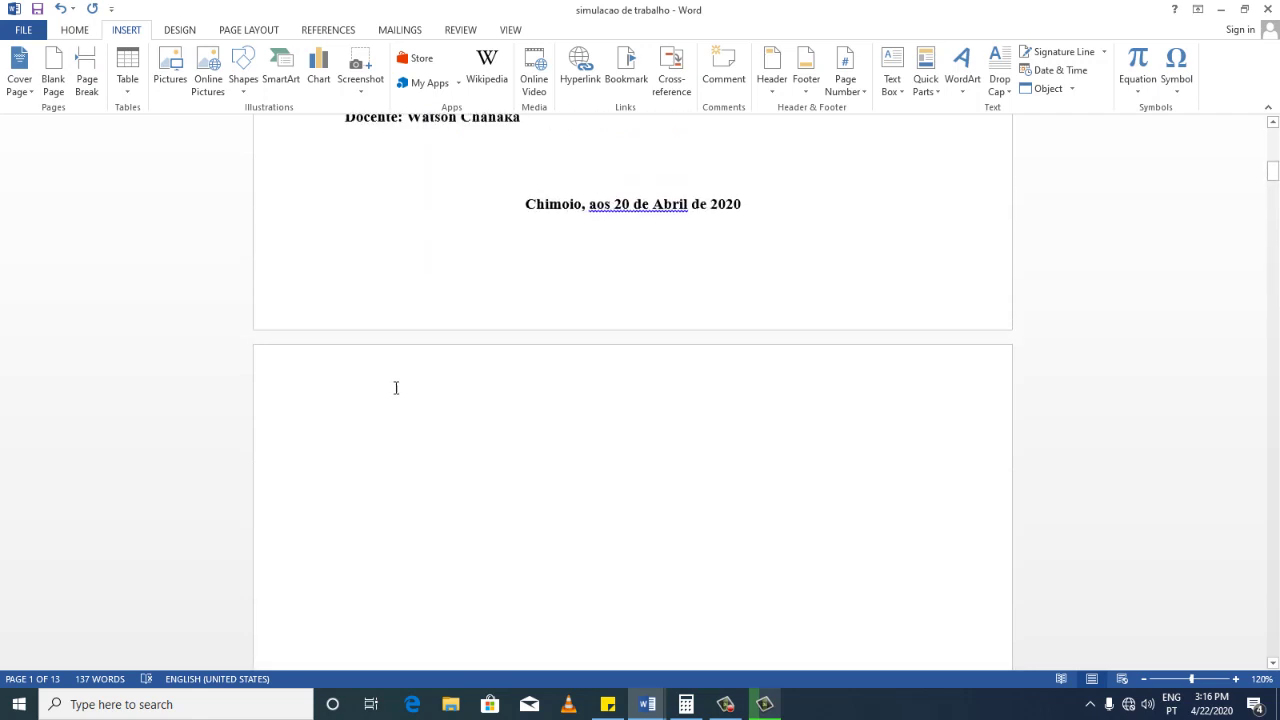
click(368, 400)
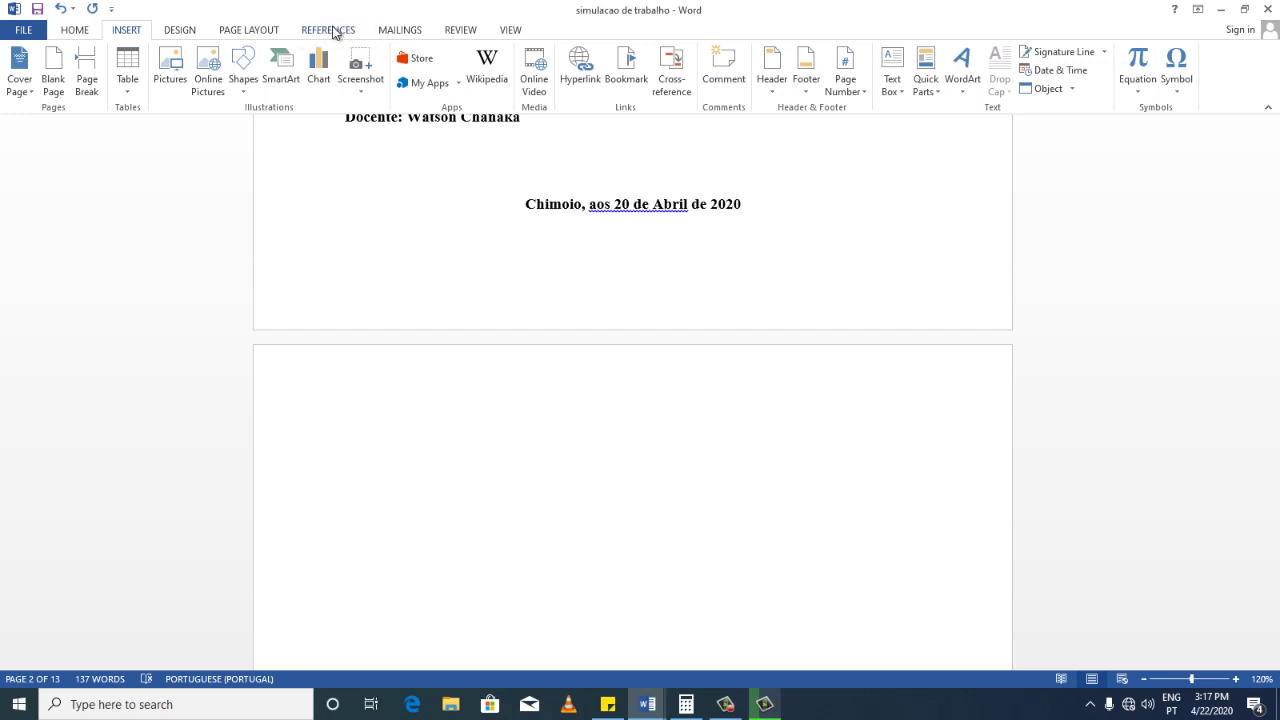
Insert the Automatic Table 1 table of contents on blank page 2.
click(332, 34)
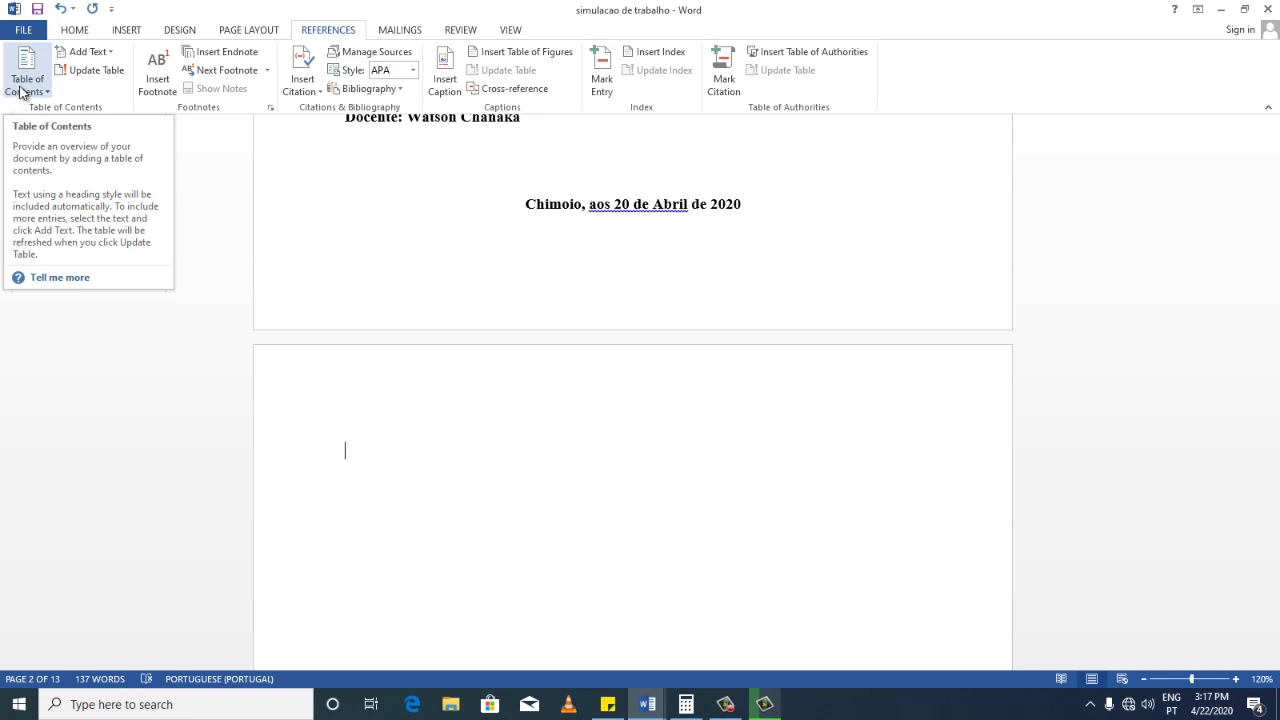
click(29, 72)
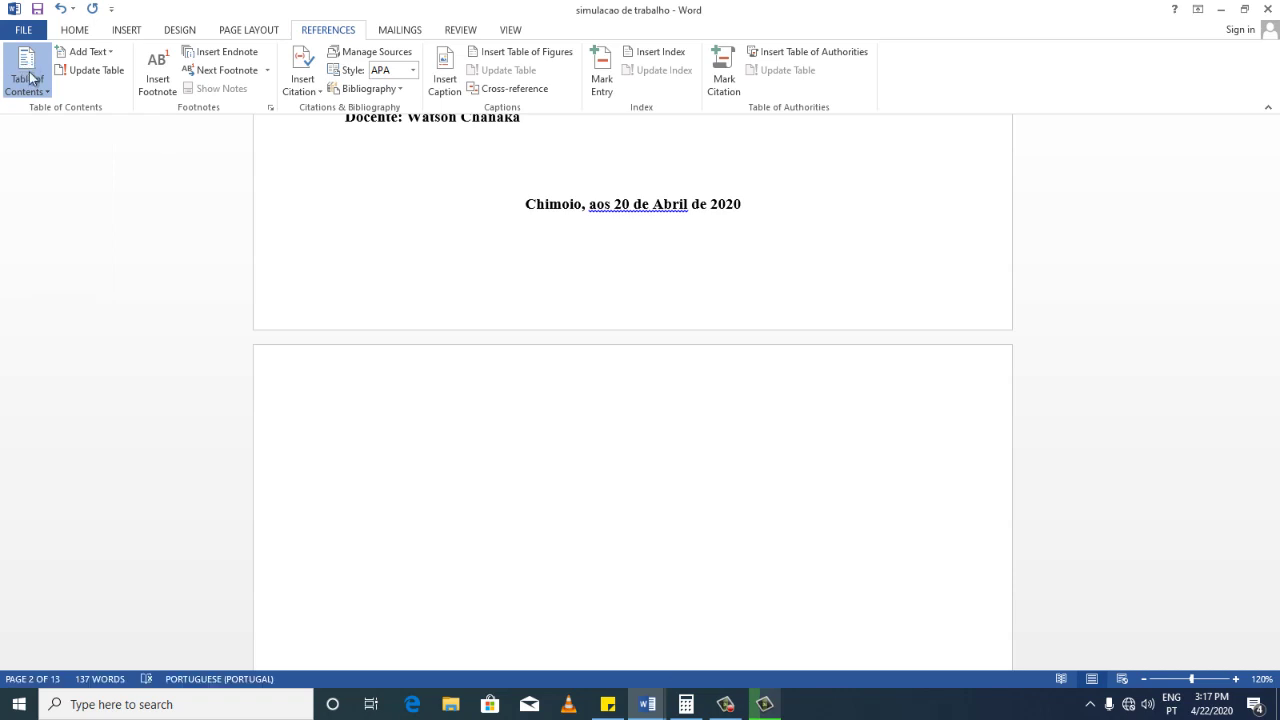
click(30, 78)
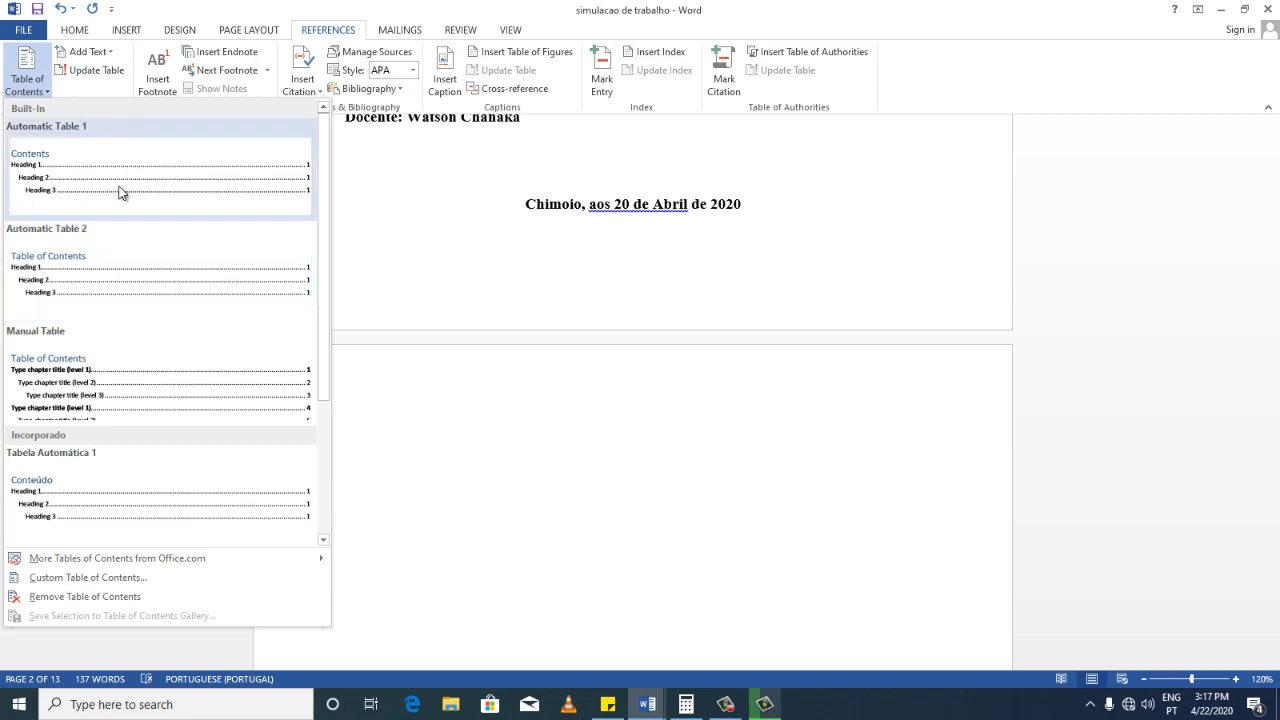
key(Escape)
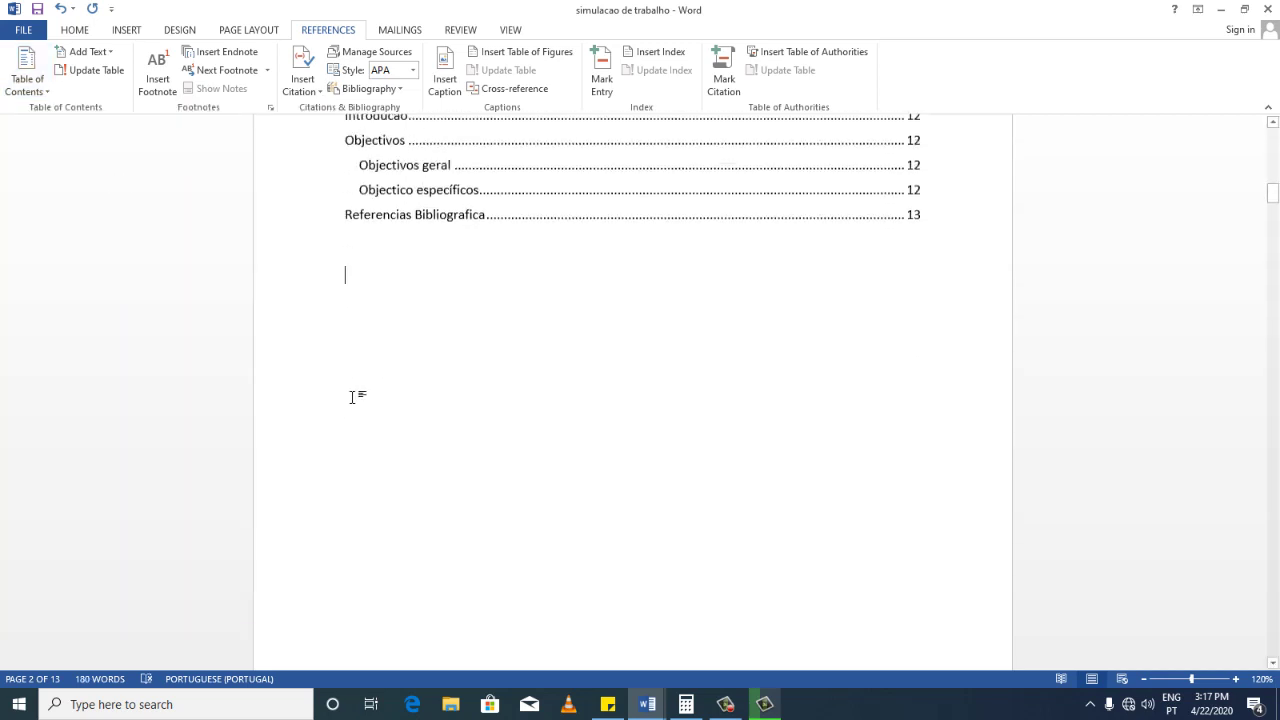
Scroll down to the Lista de figuras page showing the Fig 1: computador ENIAC entry.
scroll(463, 457, up, 3)
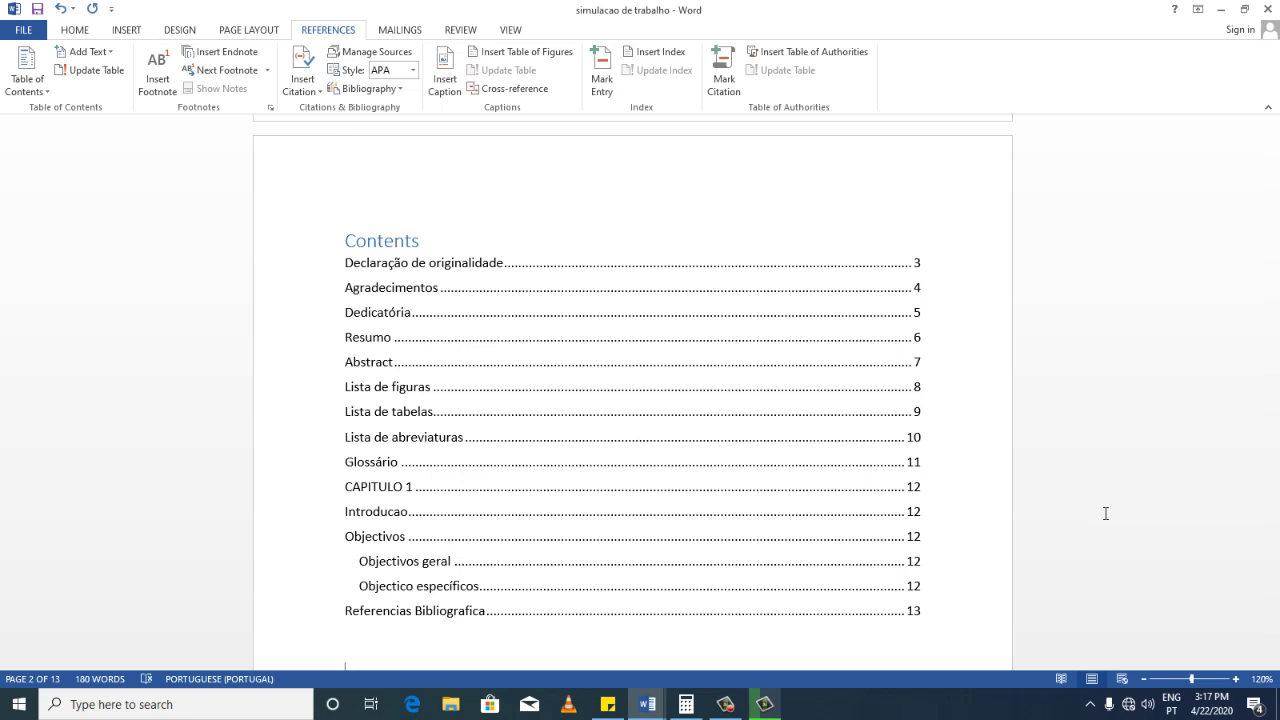
scroll(1106, 523, down, 10)
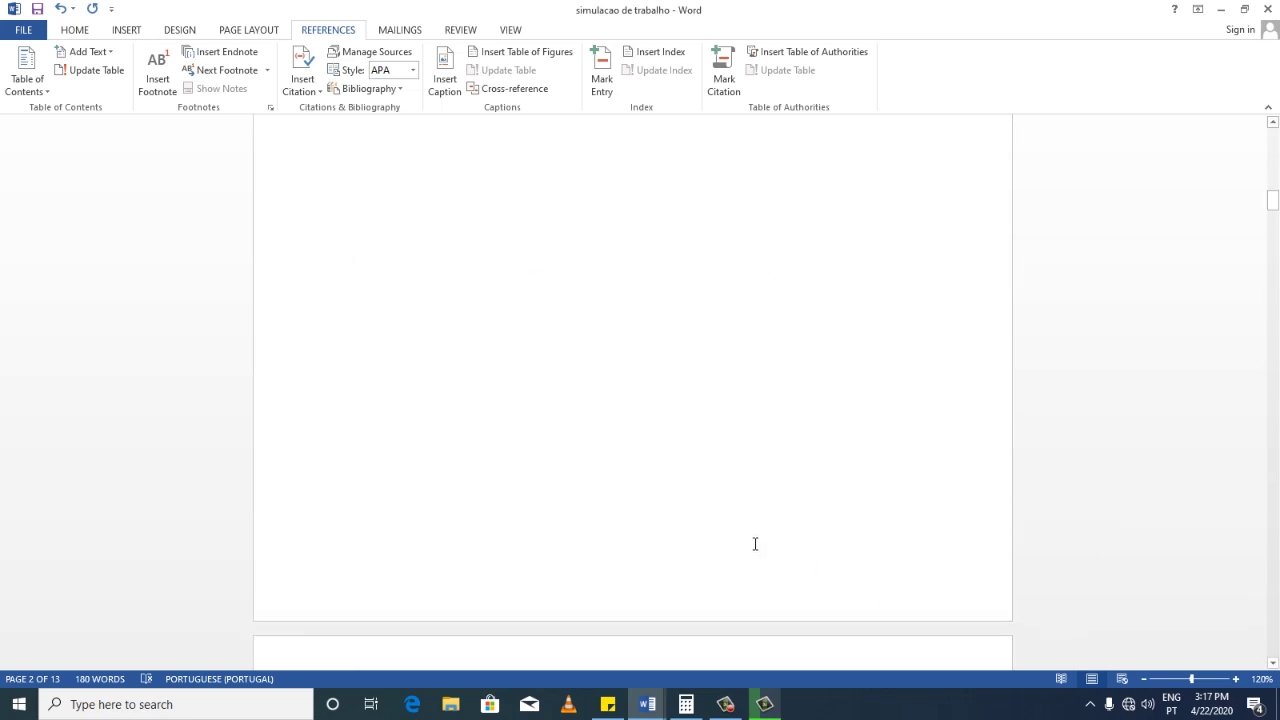
scroll(648, 549, down, 2)
scroll(666, 537, down, 5)
scroll(666, 537, down, 4)
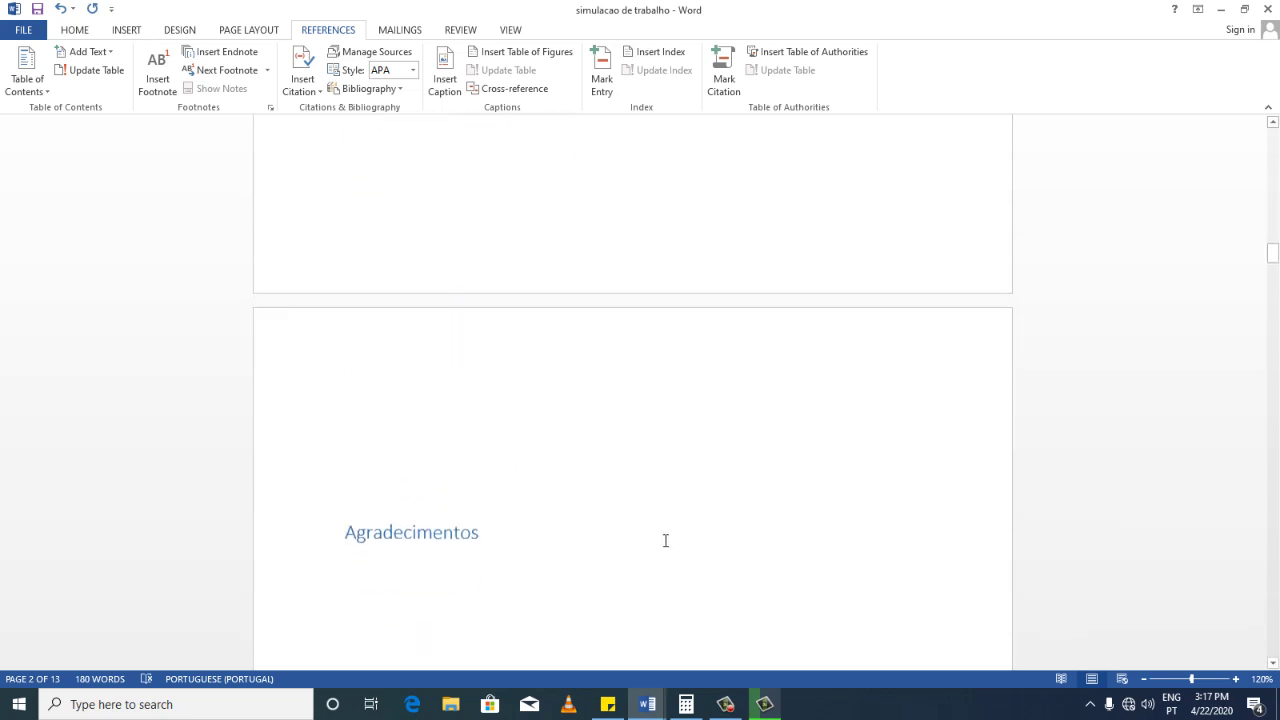
scroll(666, 540, down, 3)
scroll(666, 540, down, 5)
scroll(666, 540, down, 6)
scroll(666, 538, down, 6)
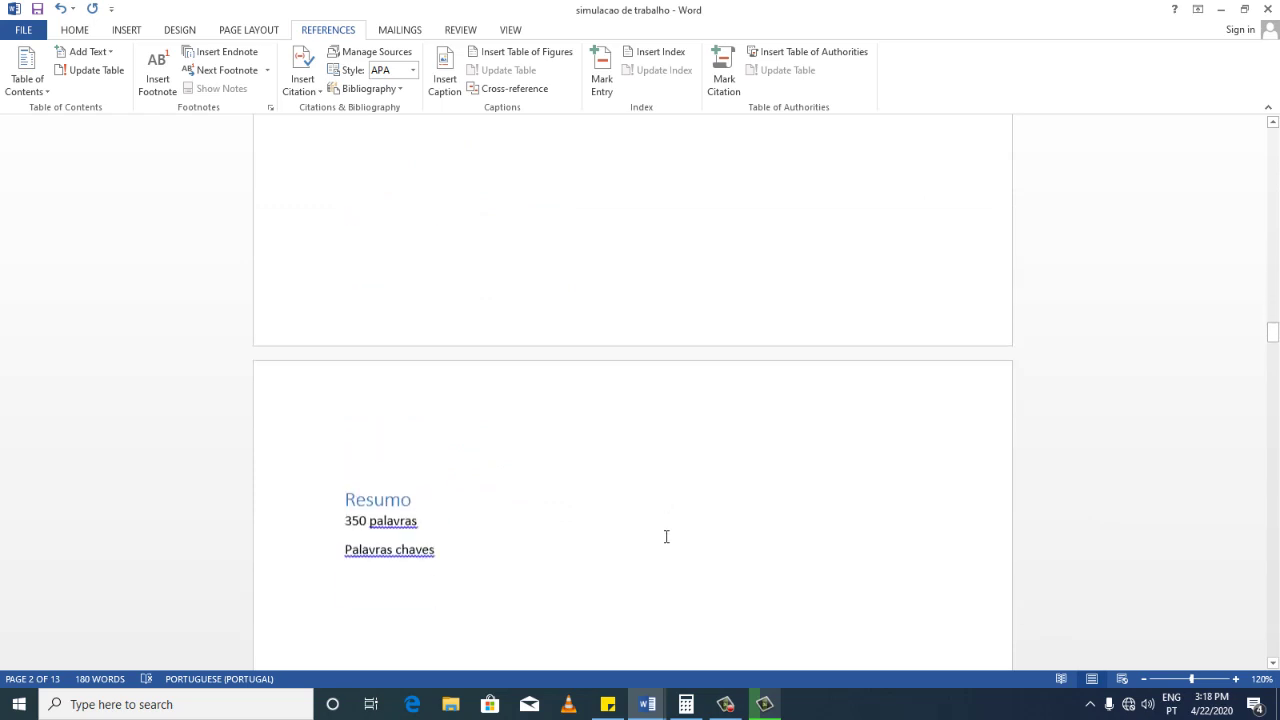
scroll(666, 537, down, 3)
scroll(666, 537, down, 5)
scroll(666, 537, down, 5)
scroll(666, 537, down, 10)
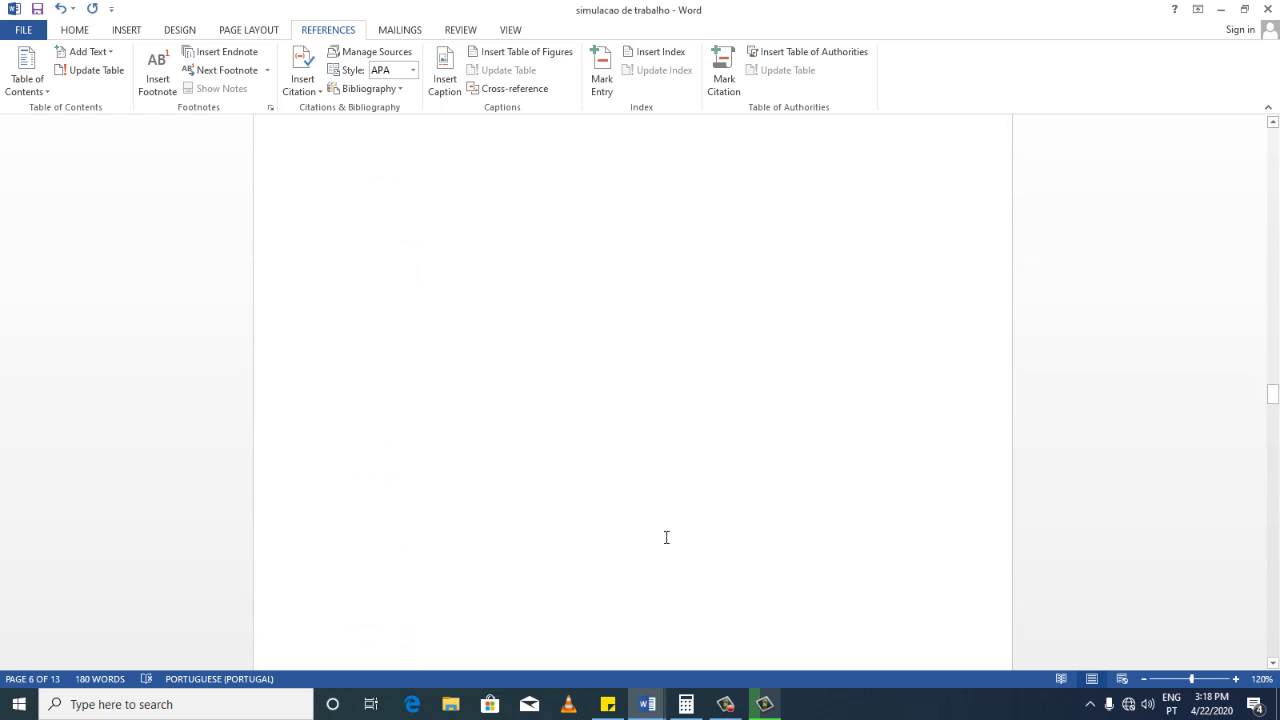
scroll(665, 536, down, 10)
scroll(666, 536, down, 7)
scroll(666, 534, up, 4)
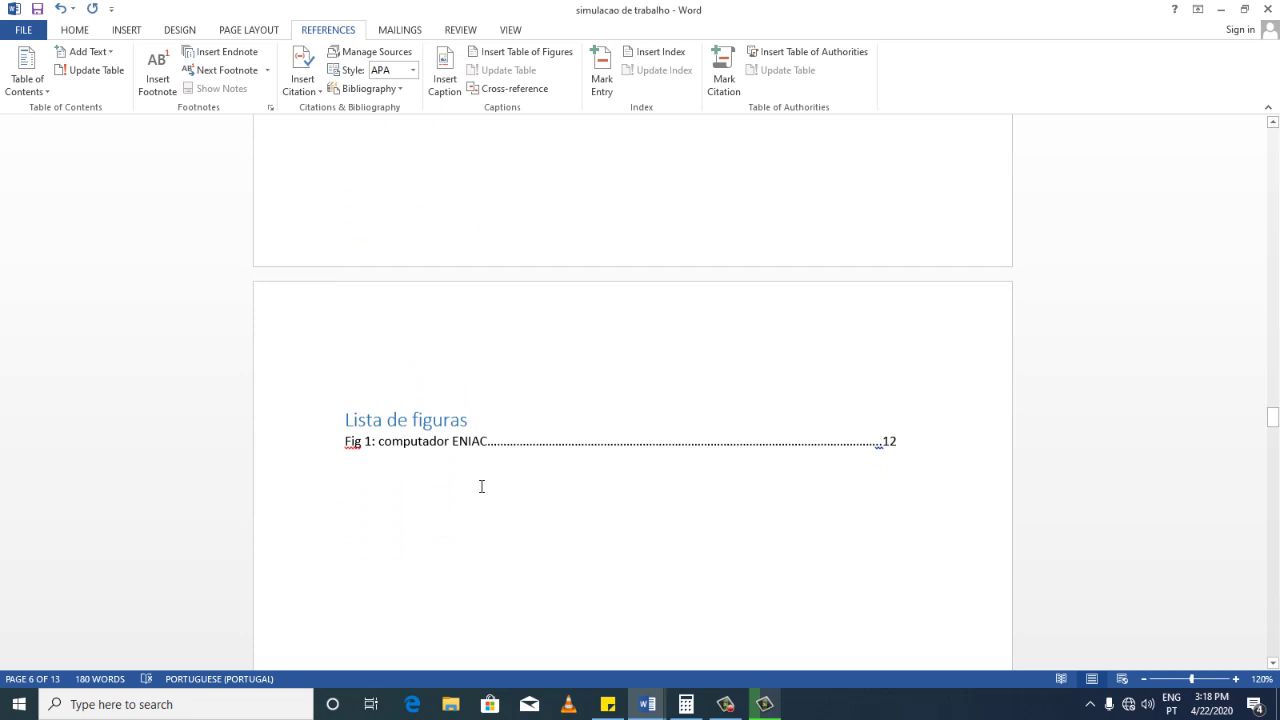
Add a Fig 2 entry with dot leaders to page 14 below the Fig 1 entry.
click(792, 447)
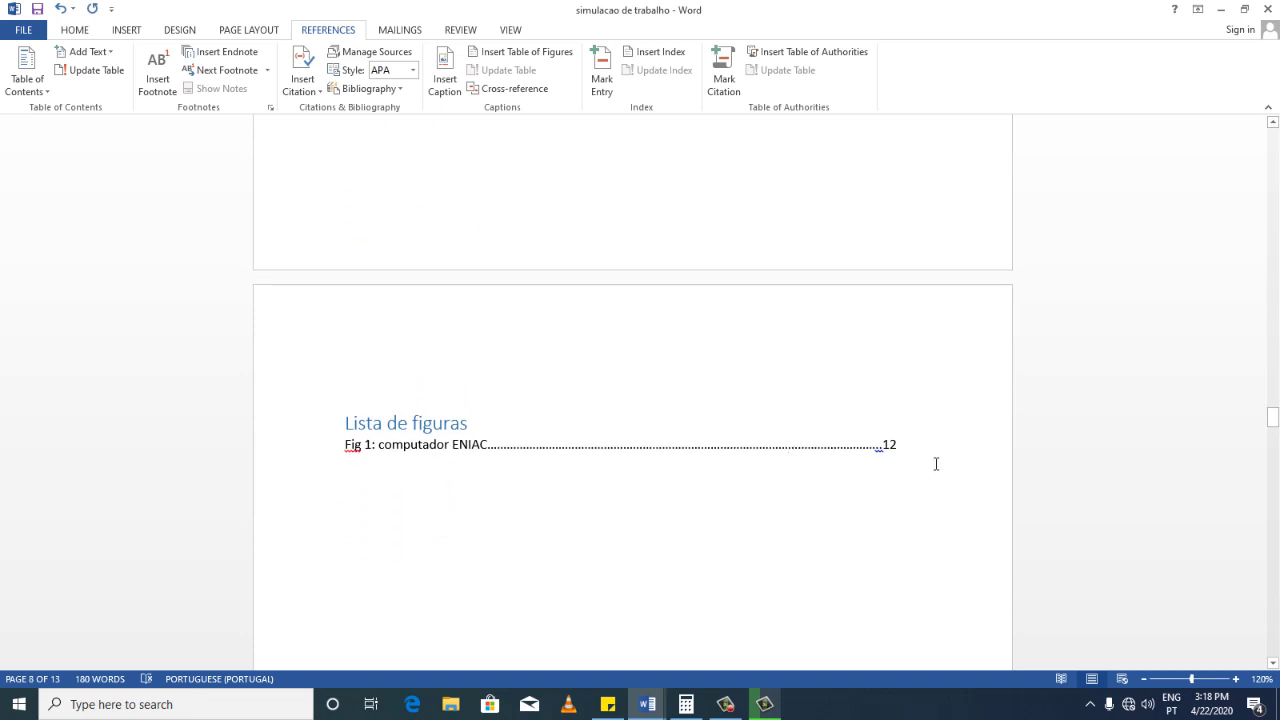
click(920, 433)
key(Return)
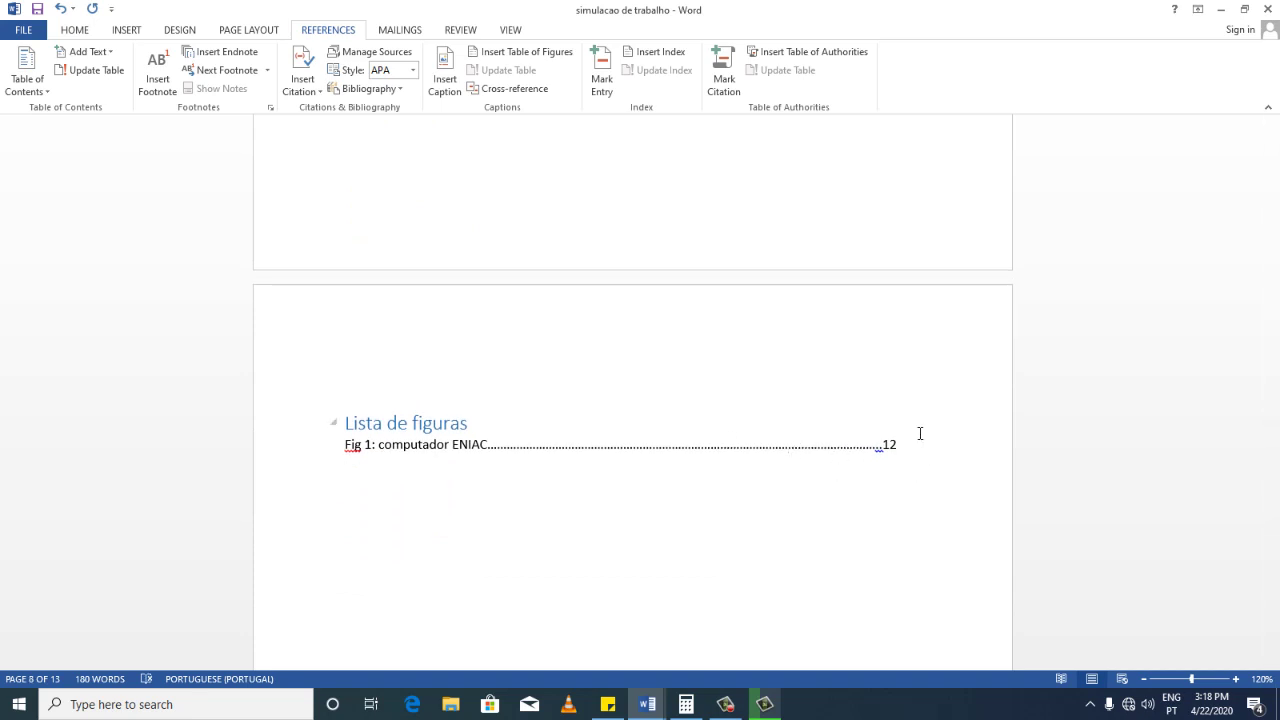
text(fig2)
text(...........................................)
text(.........................................................)
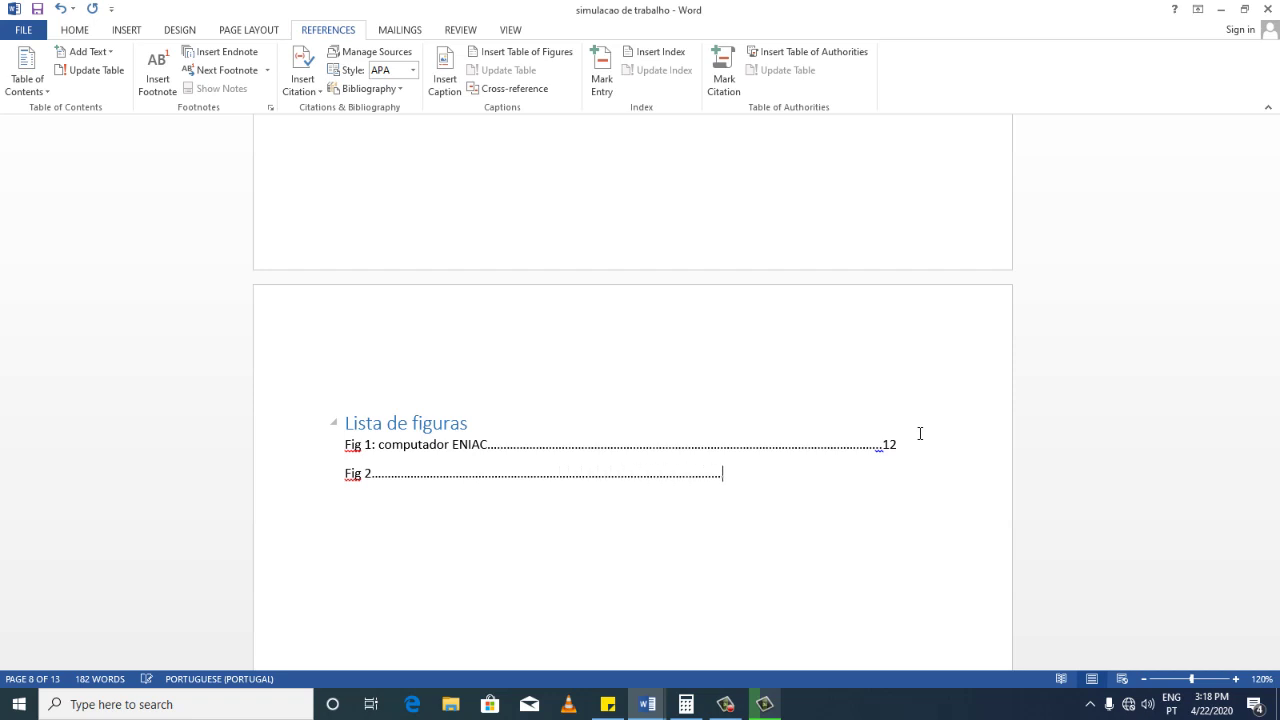
text(....................)
text(..................................................)
text(14)
key(Return)
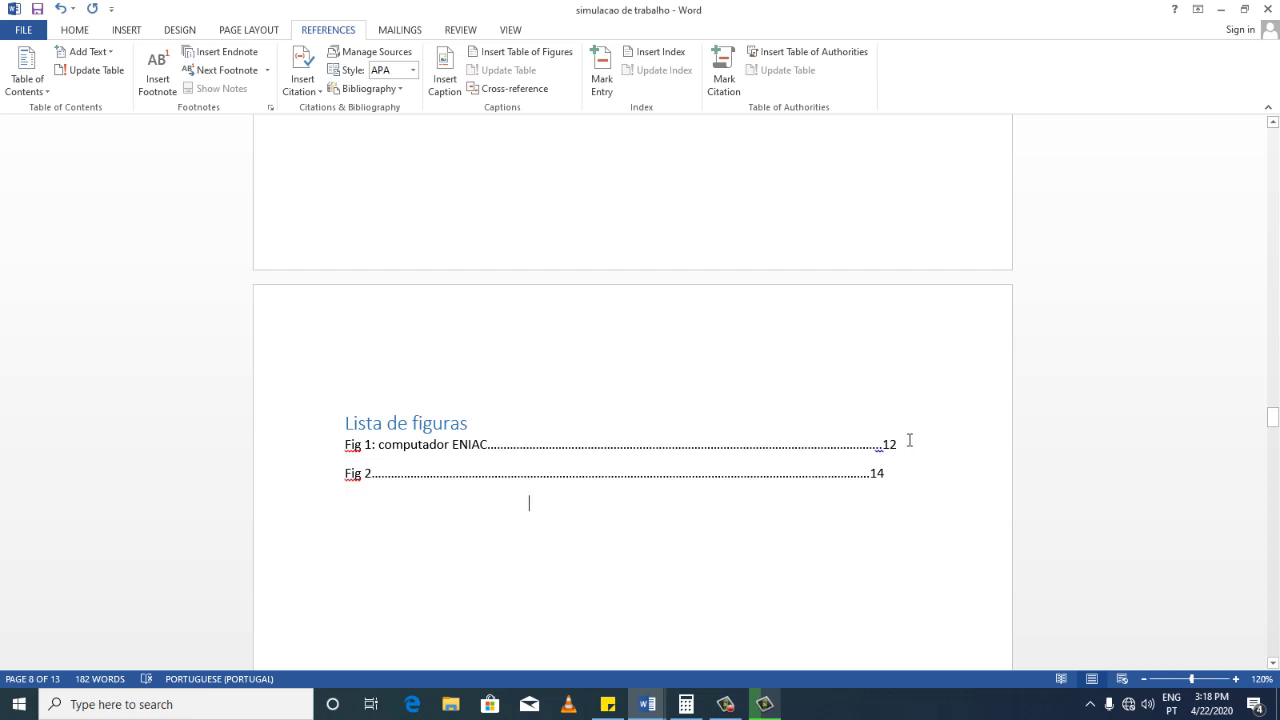
Scroll back up to the page-2 Contents table.
scroll(877, 450, up, 5)
right_click(875, 439)
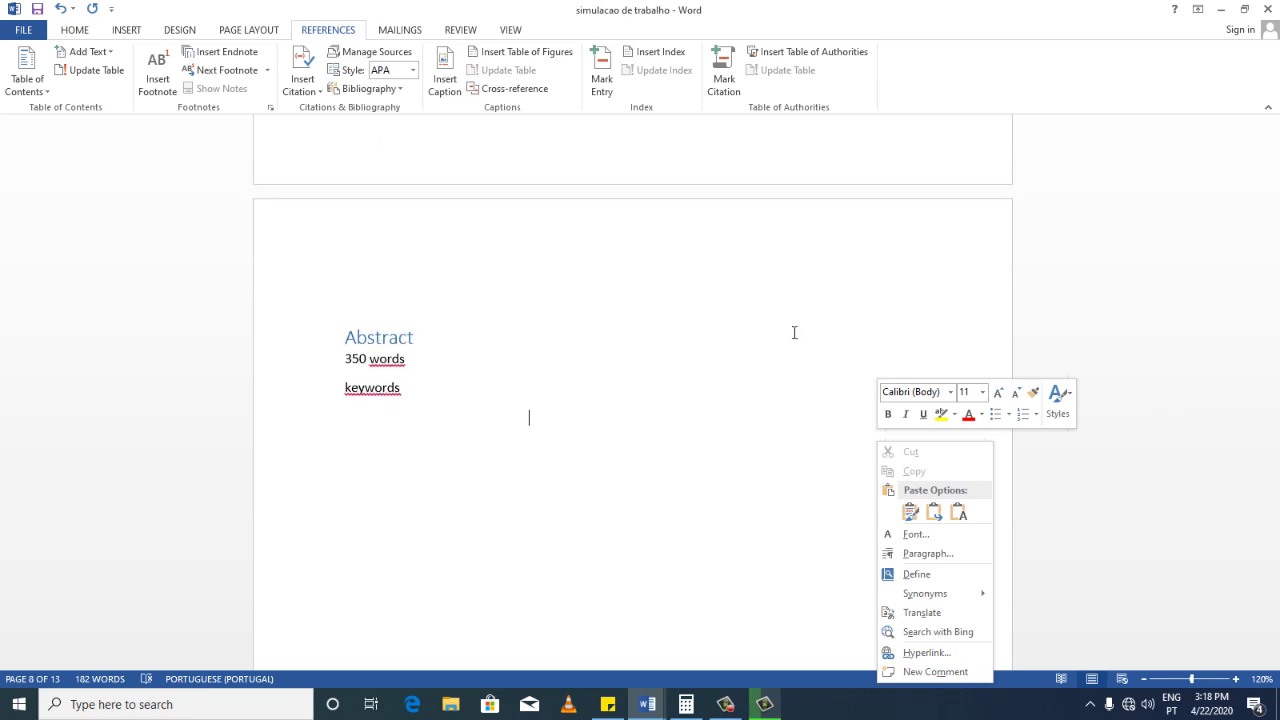
scroll(1020, 255, up, 1)
scroll(1264, 363, up, 2)
drag(1270, 370, 1270, 135)
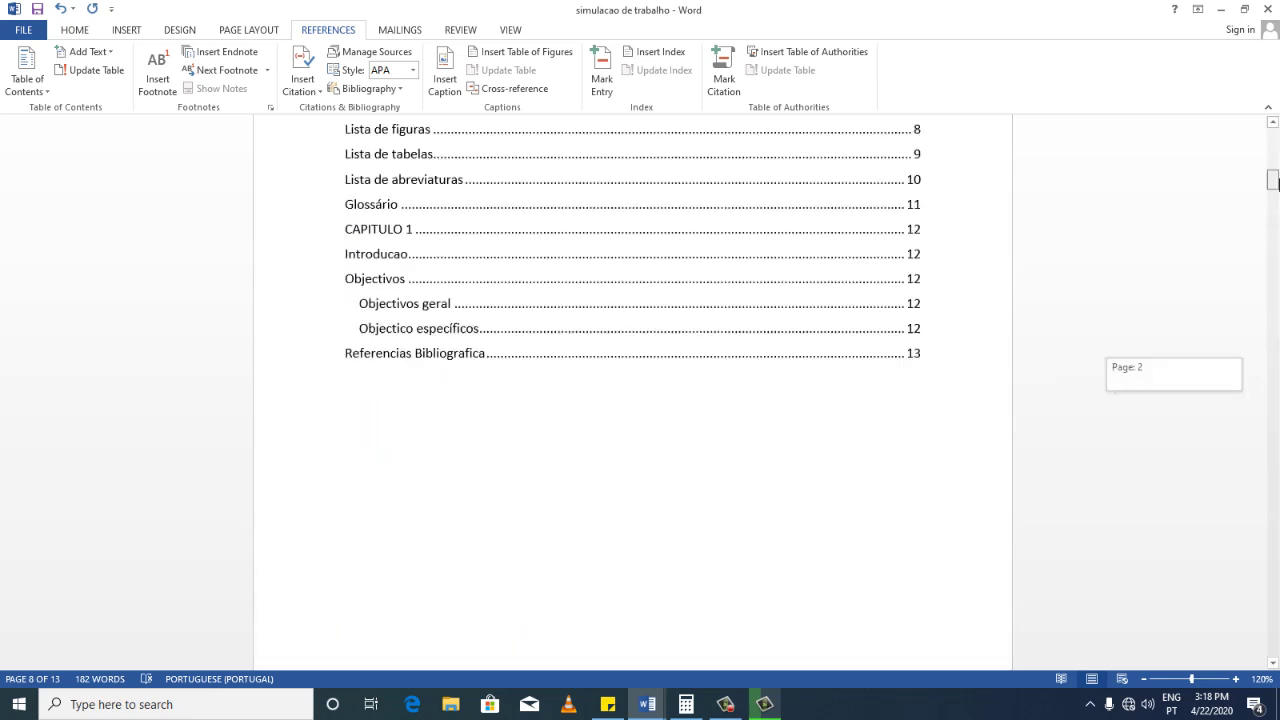
scroll(945, 228, down, 3)
scroll(935, 230, down, 3)
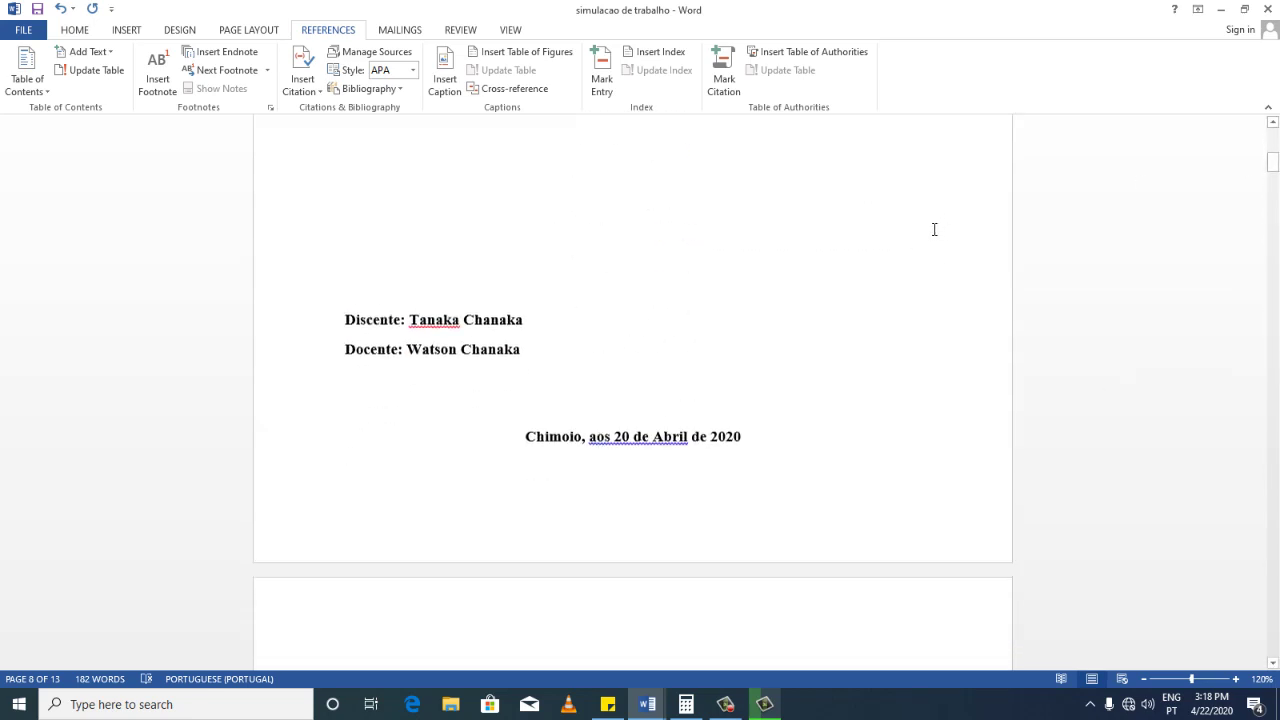
scroll(880, 240, down, 4)
scroll(840, 252, down, 3)
scroll(866, 271, up, 3)
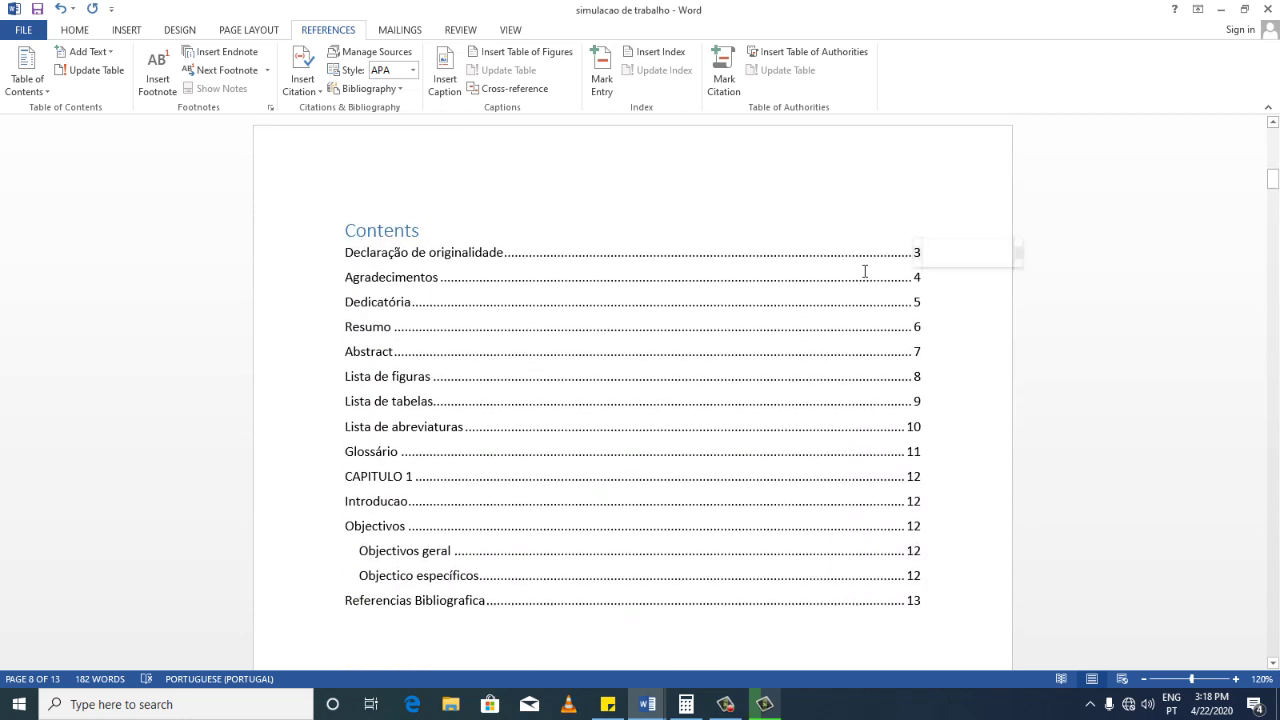
click(726, 257)
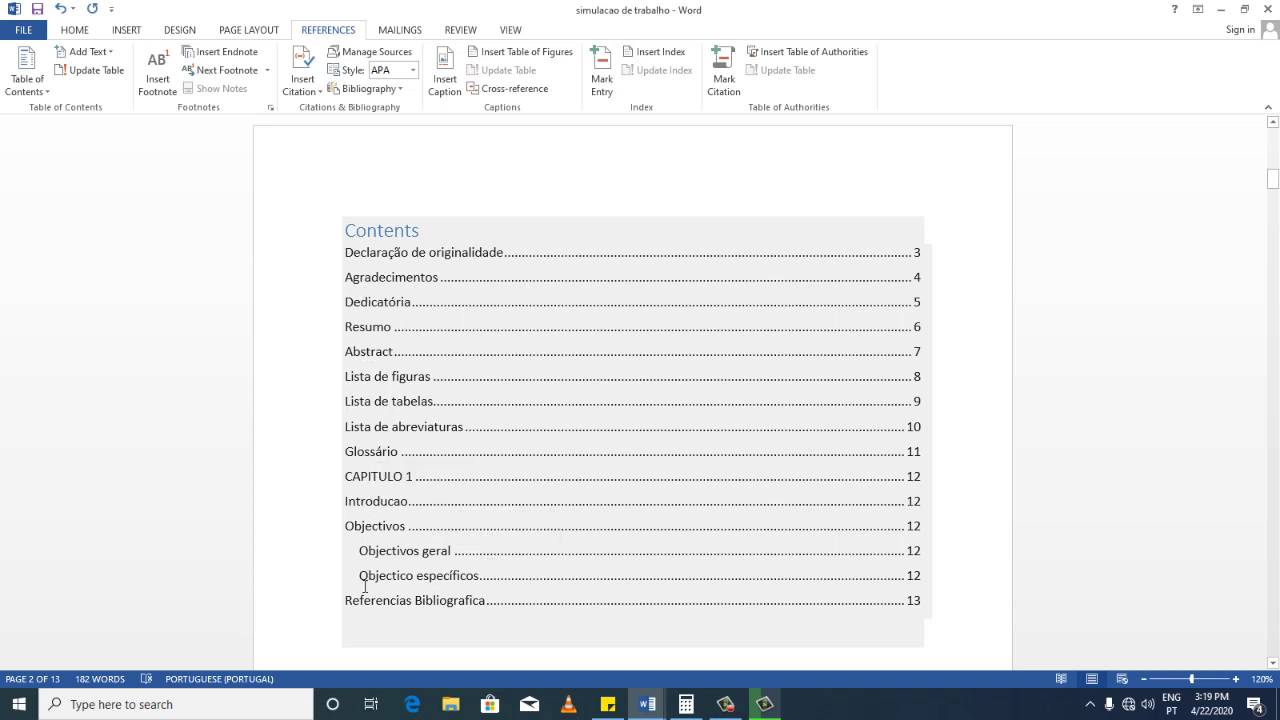
scroll(397, 567, down, 1)
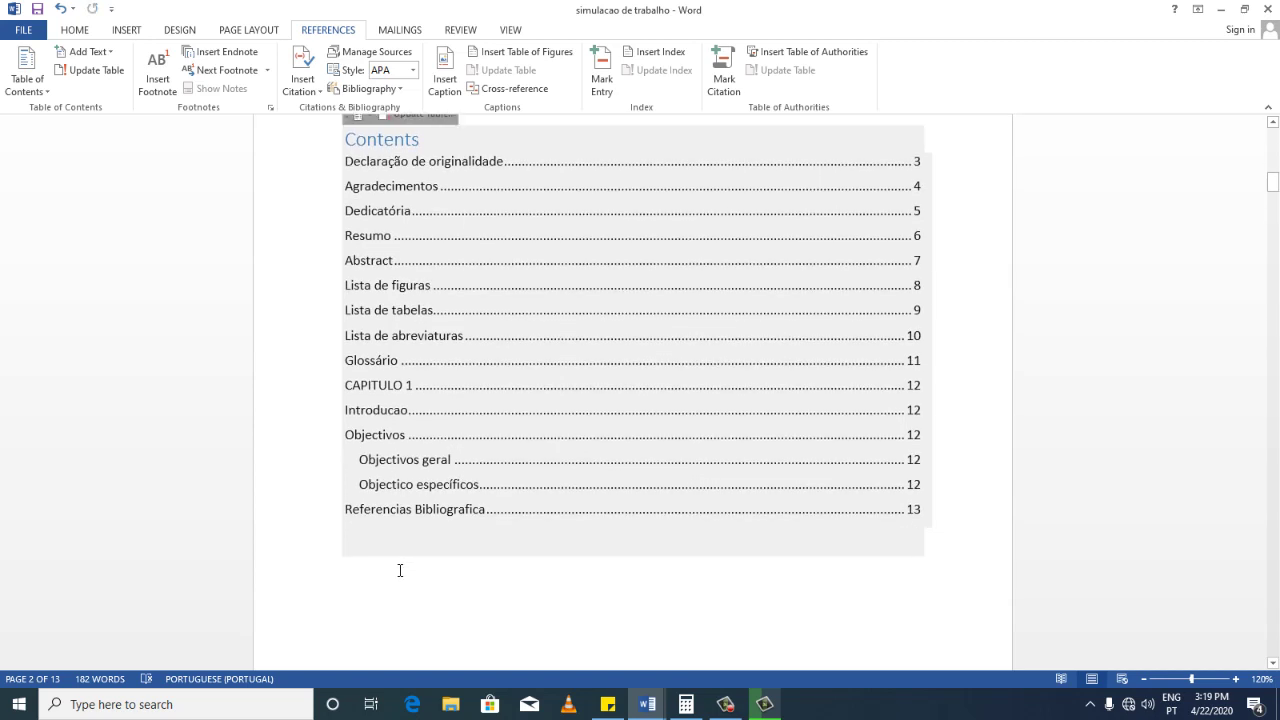
scroll(400, 570, up, 1)
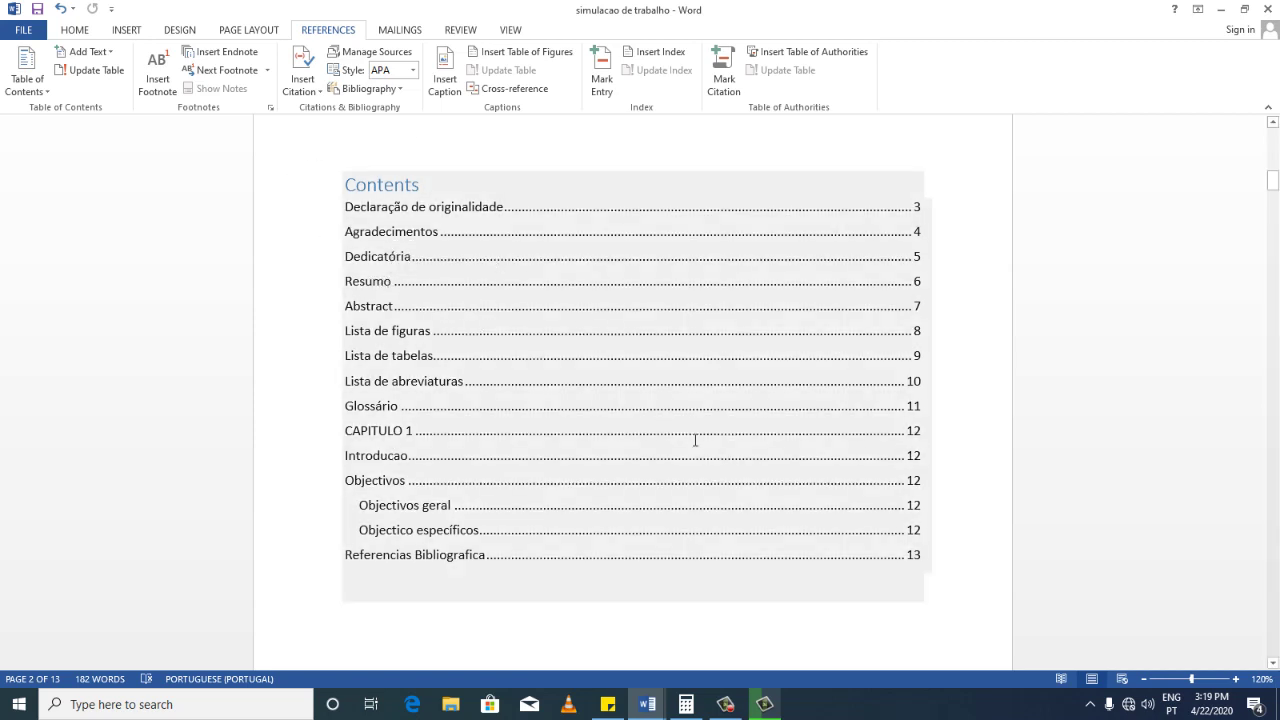
scroll(561, 388, down, 3)
scroll(562, 391, down, 5)
scroll(560, 385, down, 3)
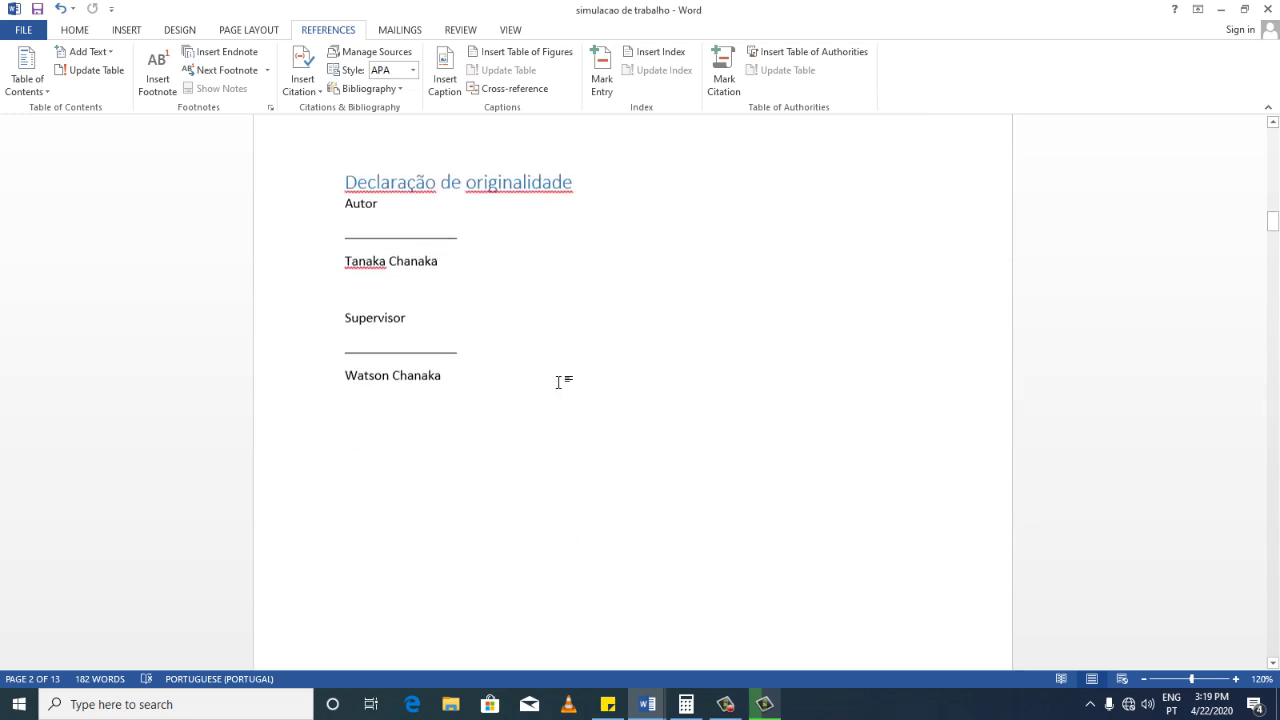
scroll(558, 380, down, 10)
scroll(558, 380, up, 8)
scroll(558, 380, up, 5)
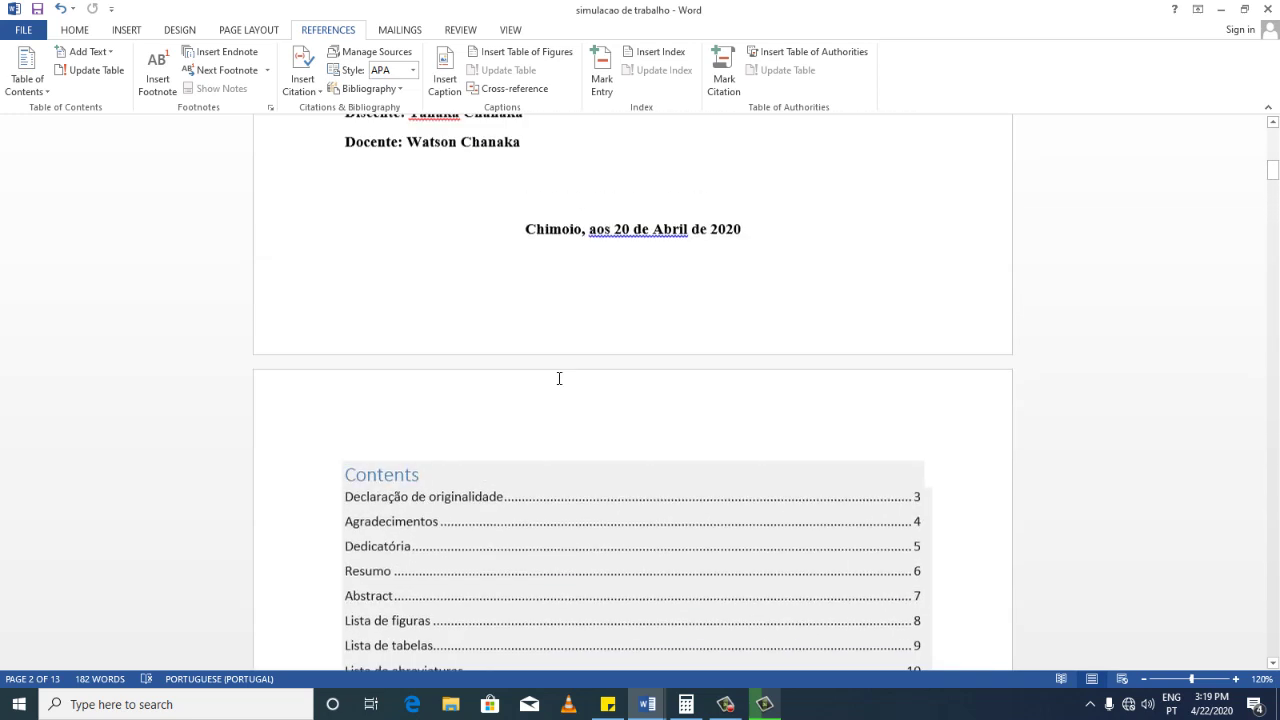
scroll(558, 380, up, 1)
scroll(559, 378, down, 2)
scroll(559, 378, down, 3)
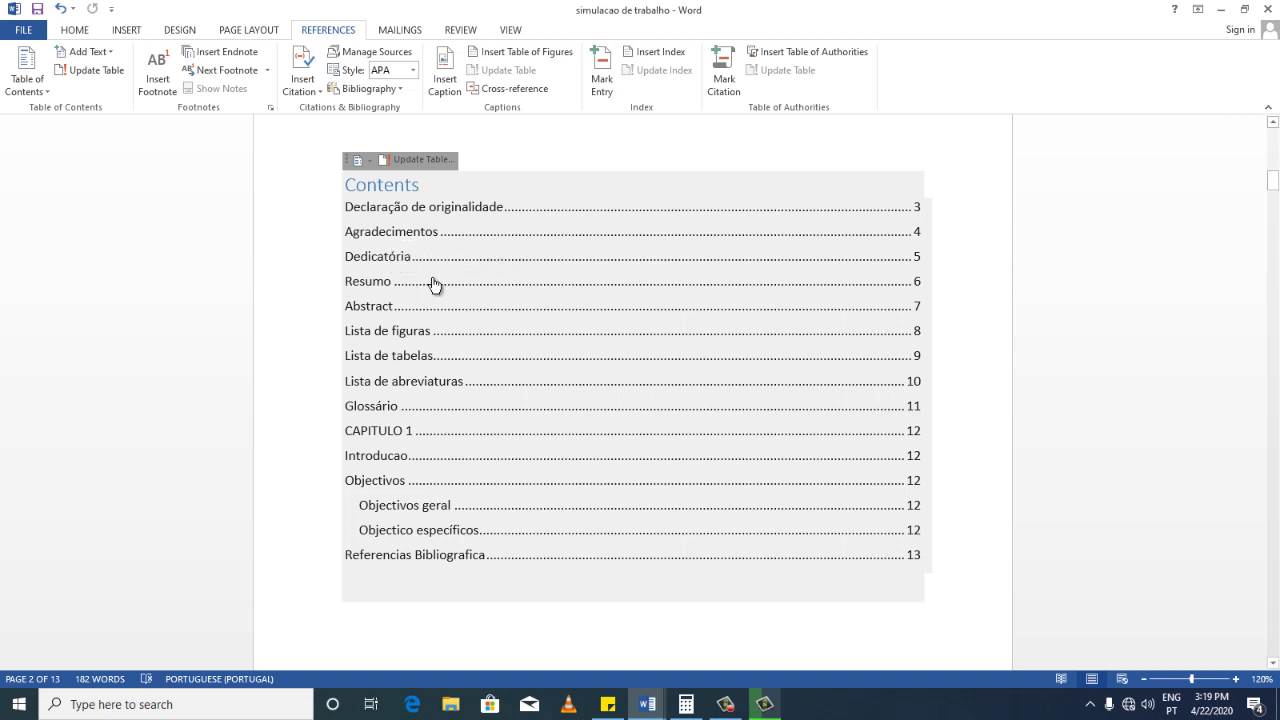
click(381, 283)
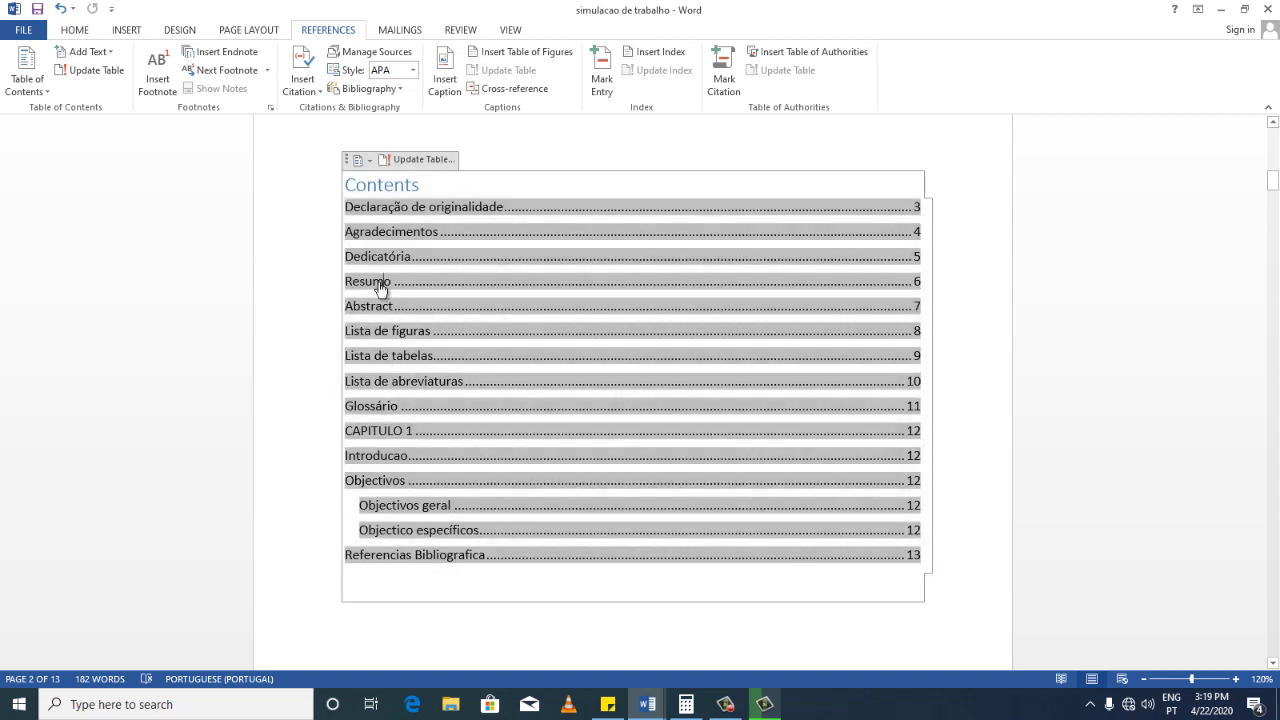
ctrl+click(380, 283)
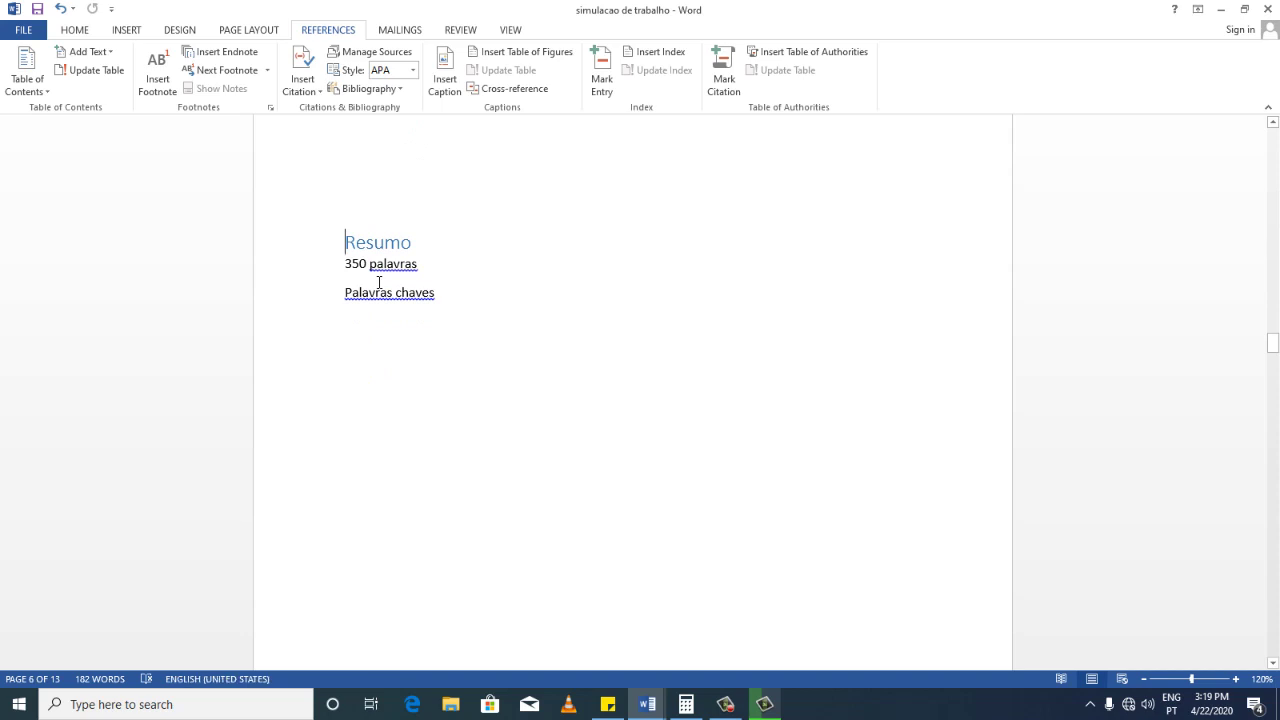
scroll(423, 431, up, 2)
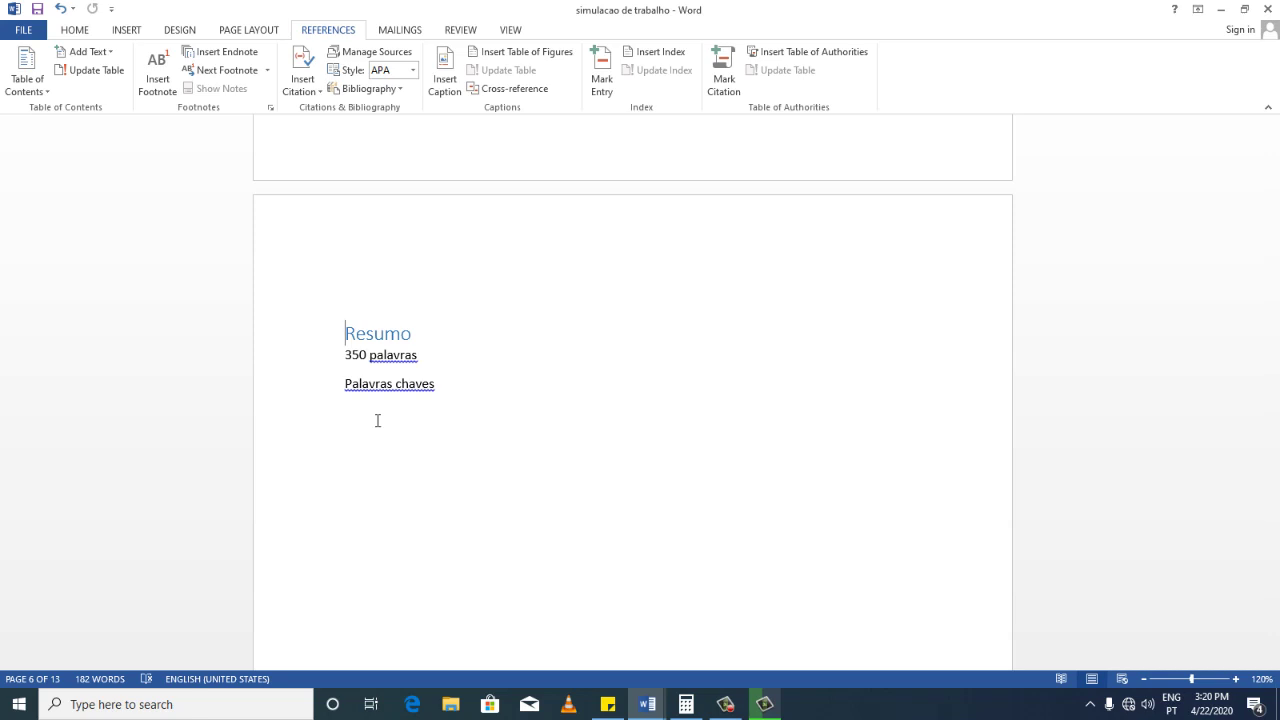
scroll(377, 420, down, 1)
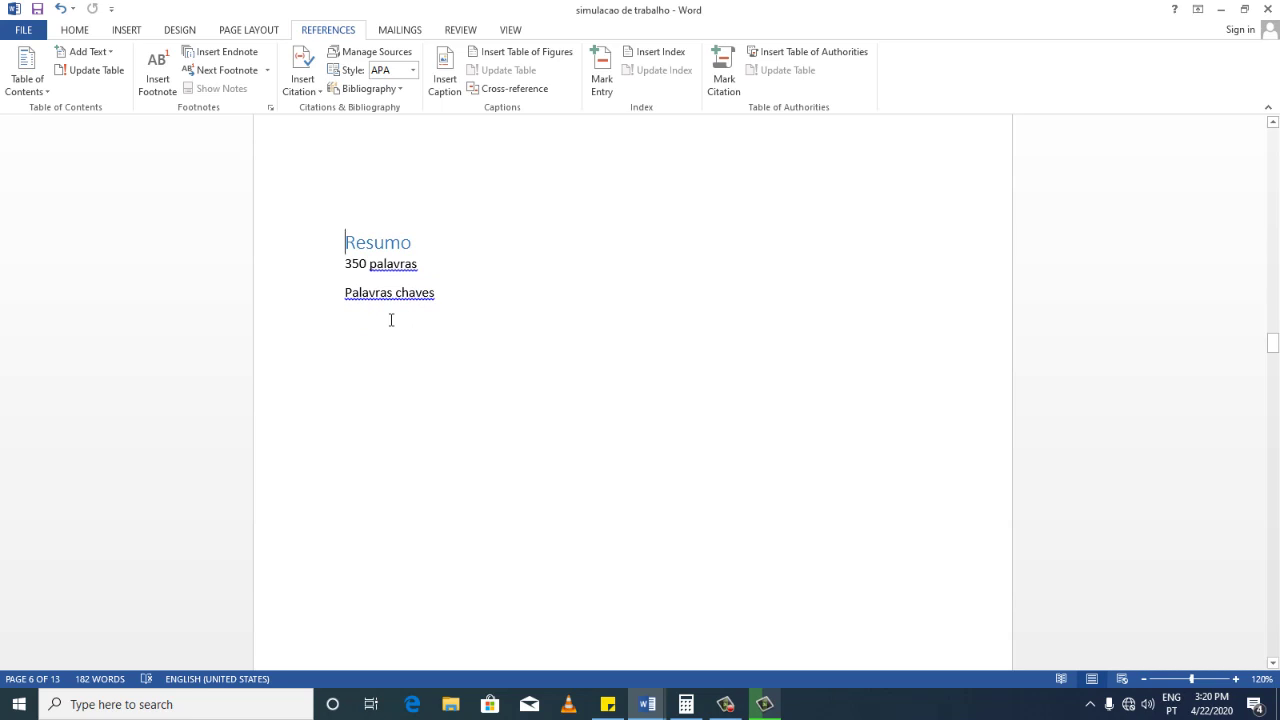
scroll(391, 320, up, 3)
scroll(380, 305, up, 3)
scroll(375, 301, up, 5)
scroll(375, 301, up, 2)
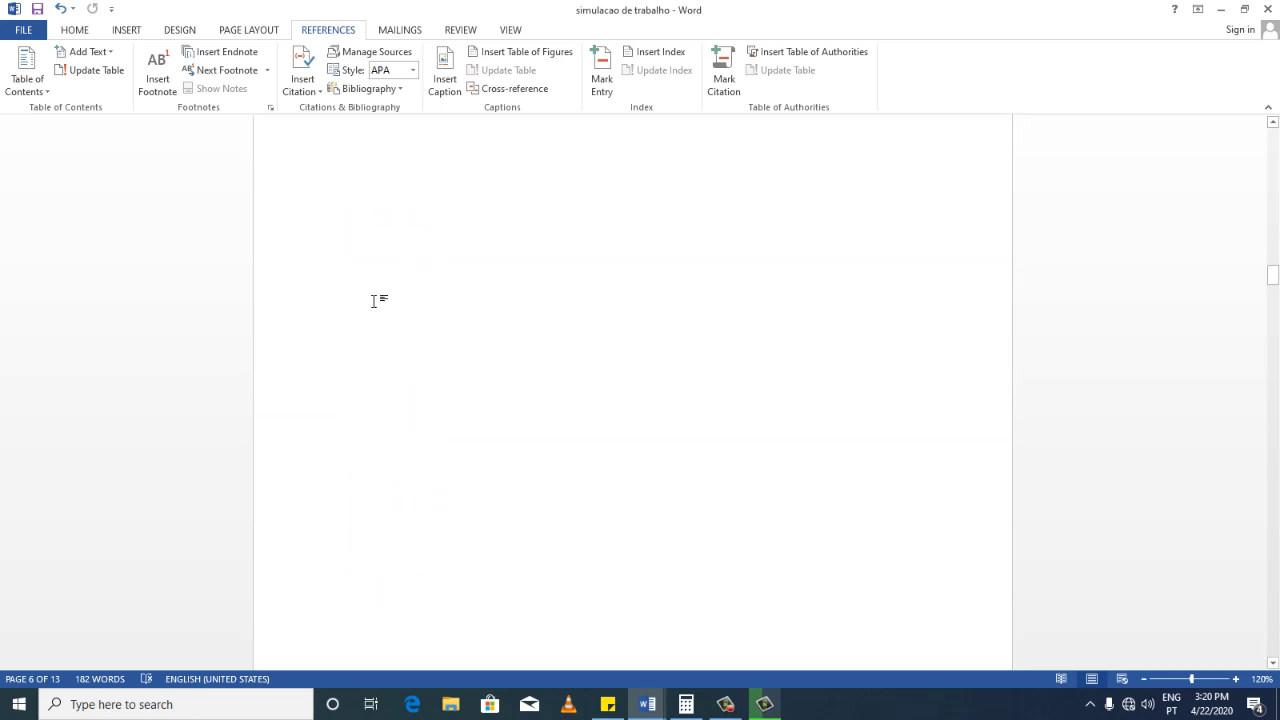
scroll(375, 301, up, 5)
scroll(375, 301, up, 5)
scroll(375, 301, up, 3)
scroll(375, 301, up, 5)
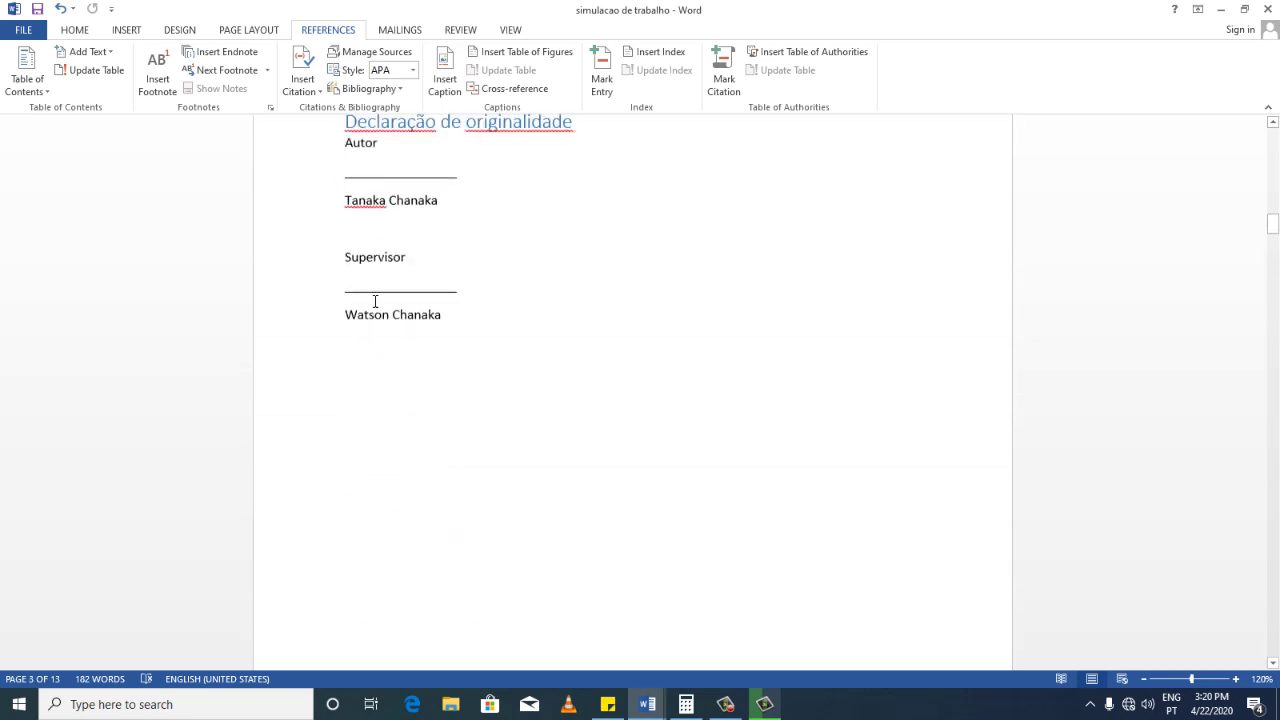
scroll(375, 301, up, 5)
scroll(375, 301, up, 5)
scroll(375, 301, up, 5)
scroll(375, 301, down, 3)
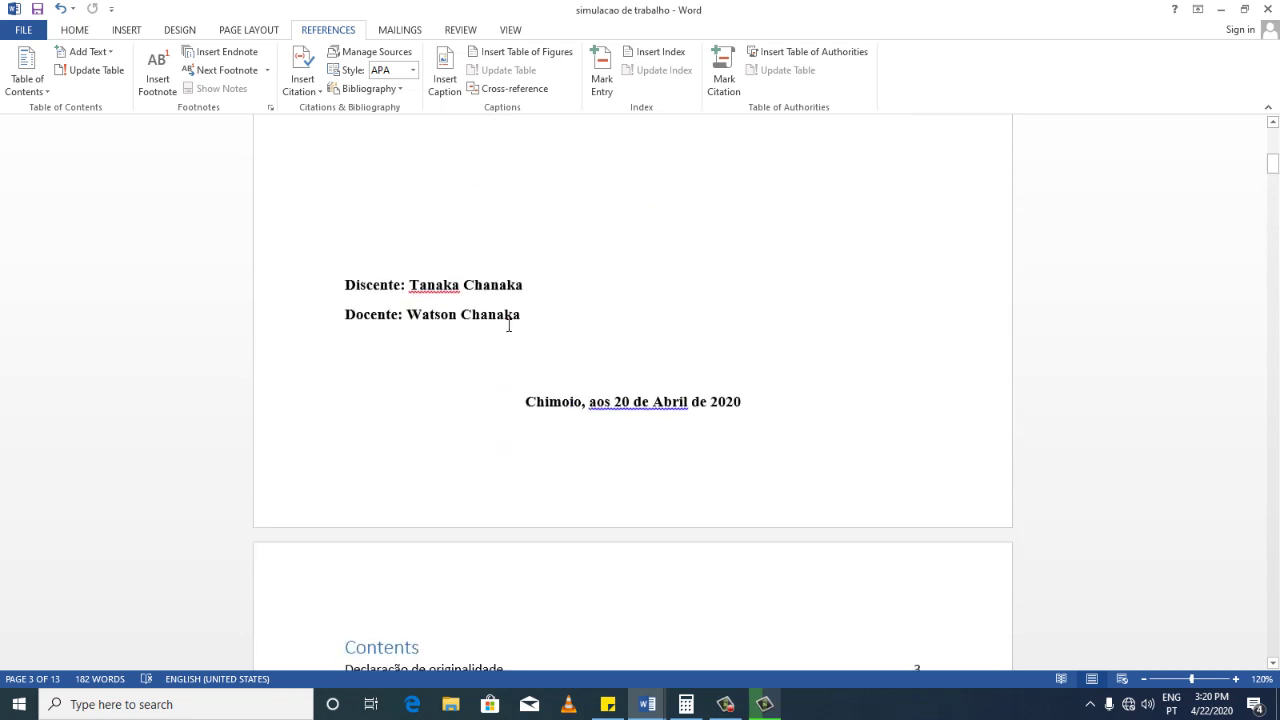
scroll(508, 320, down, 7)
scroll(449, 472, down, 2)
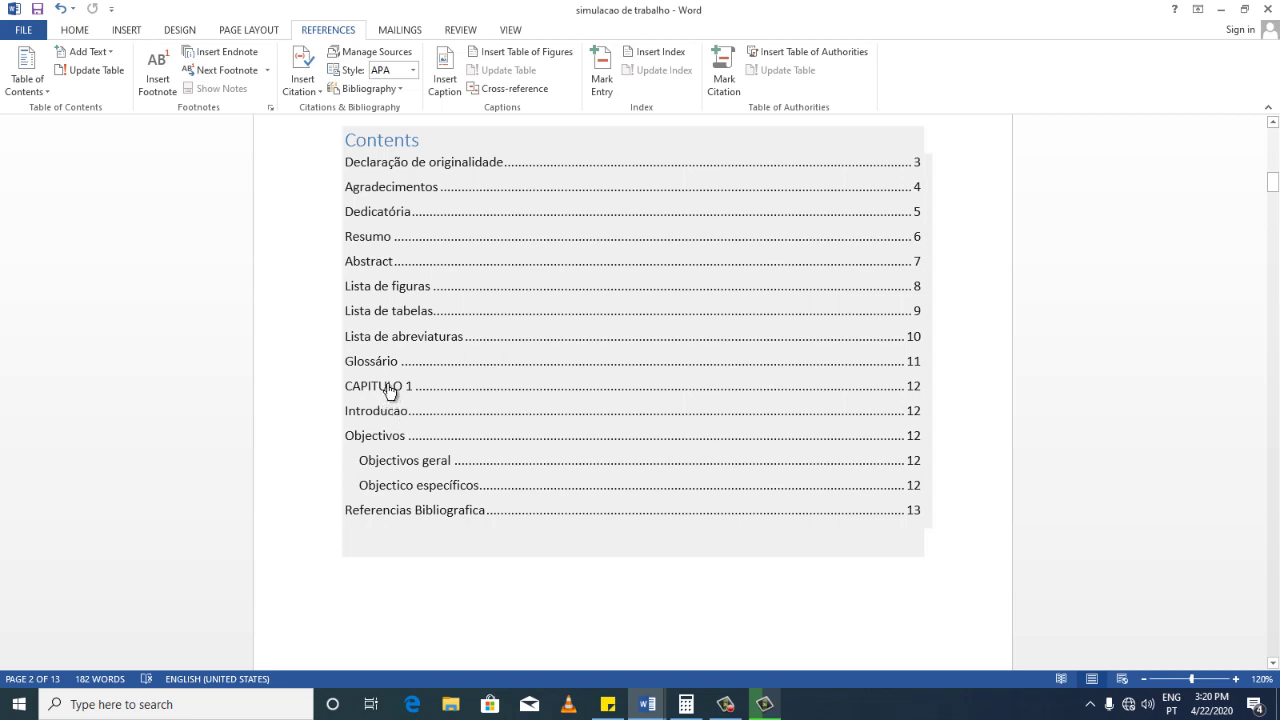
Follow the CAPITULO 1 table of contents link to its page.
ctrl+click(389, 391)
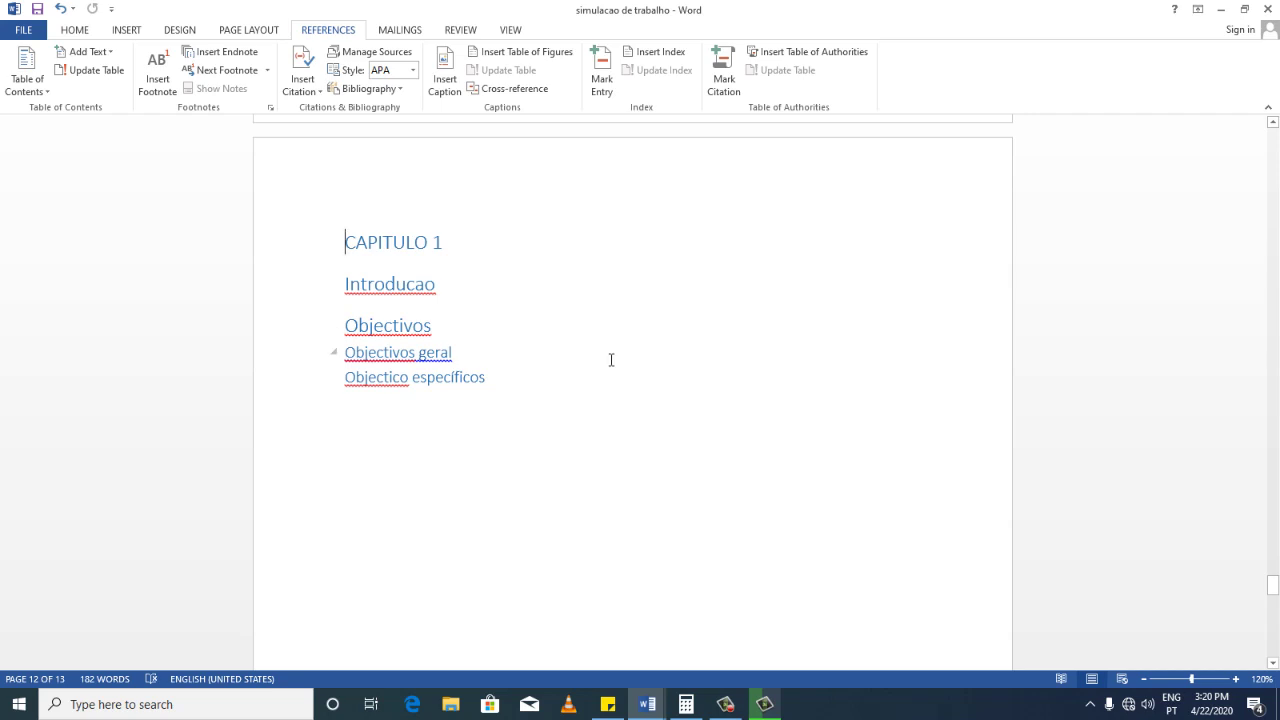
scroll(604, 357, up, 1)
scroll(586, 354, up, 2)
scroll(586, 354, down, 3)
scroll(586, 354, up, 3)
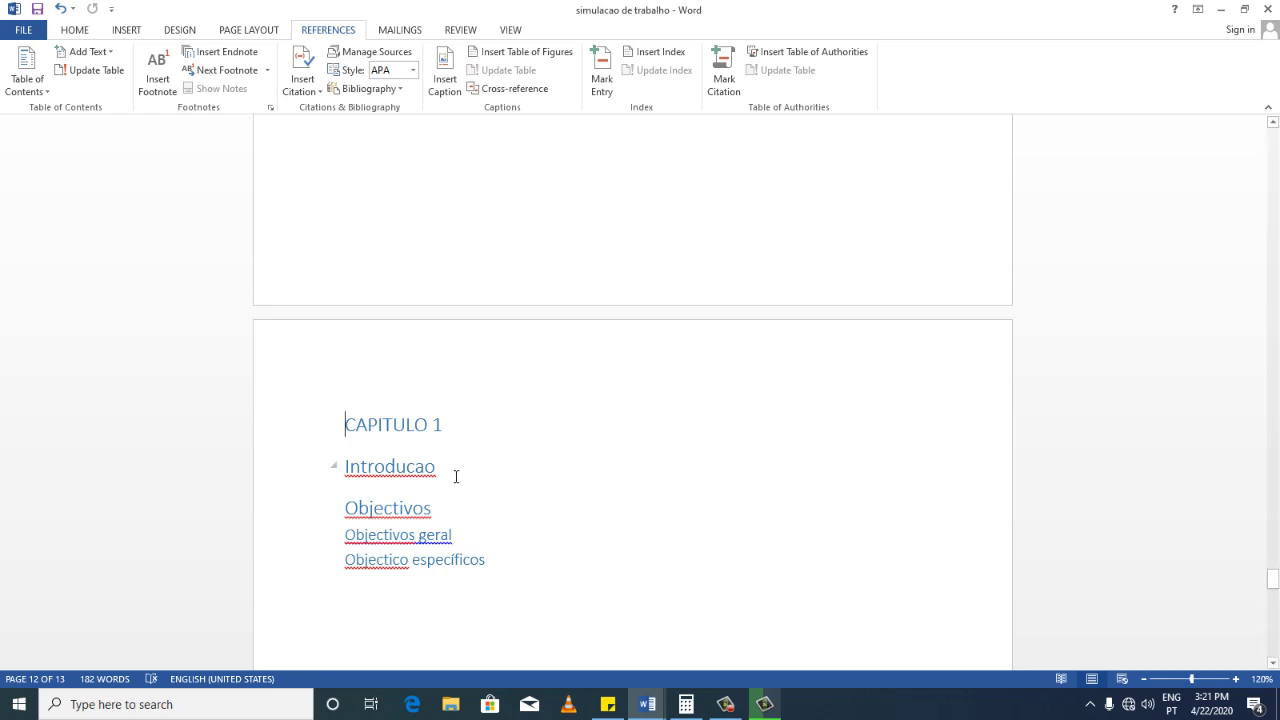
Return to the Contents table and follow the Introducao entry to its heading.
scroll(628, 429, up, 3)
drag(1274, 567, 1274, 152)
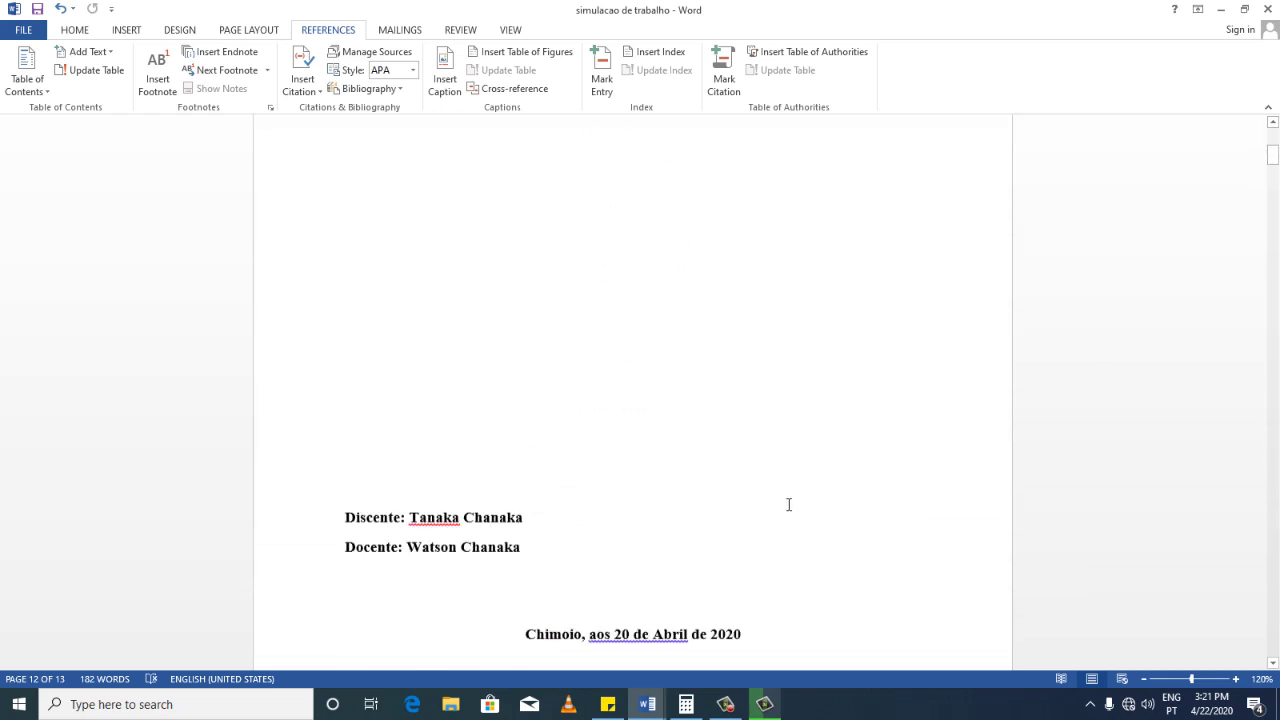
scroll(788, 504, down, 5)
scroll(789, 503, down, 6)
click(392, 485)
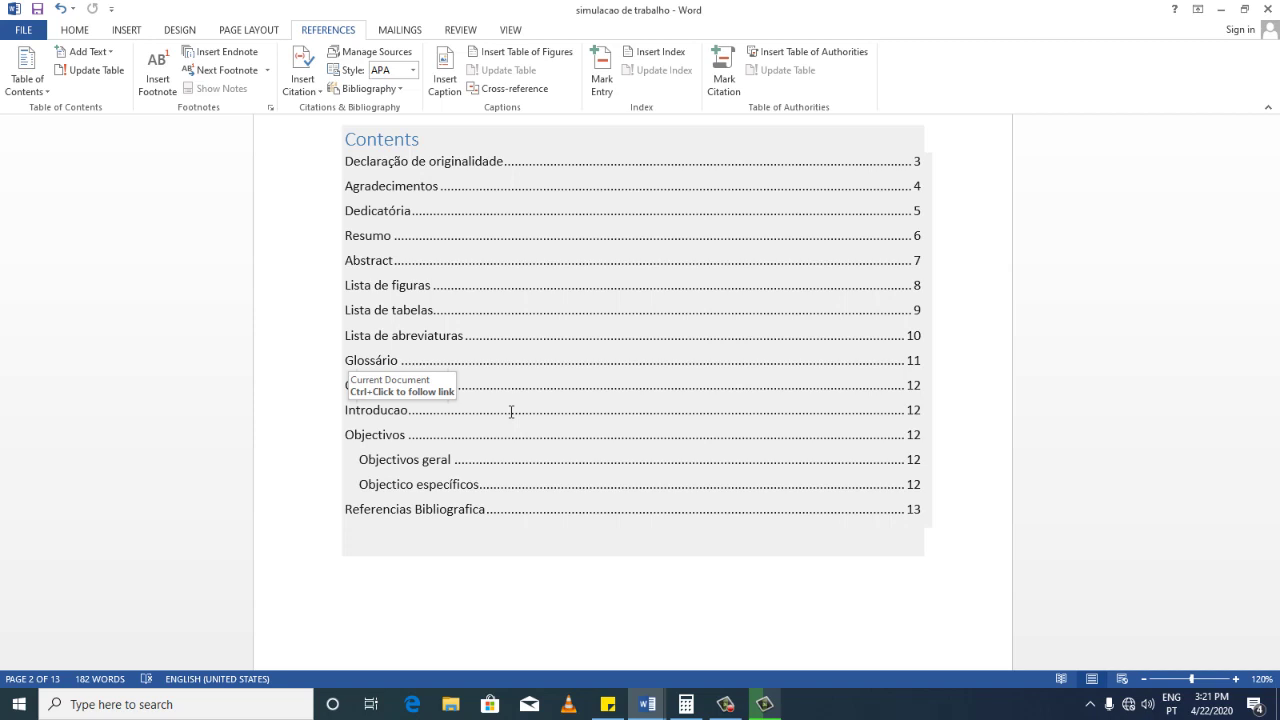
ctrl+click(402, 418)
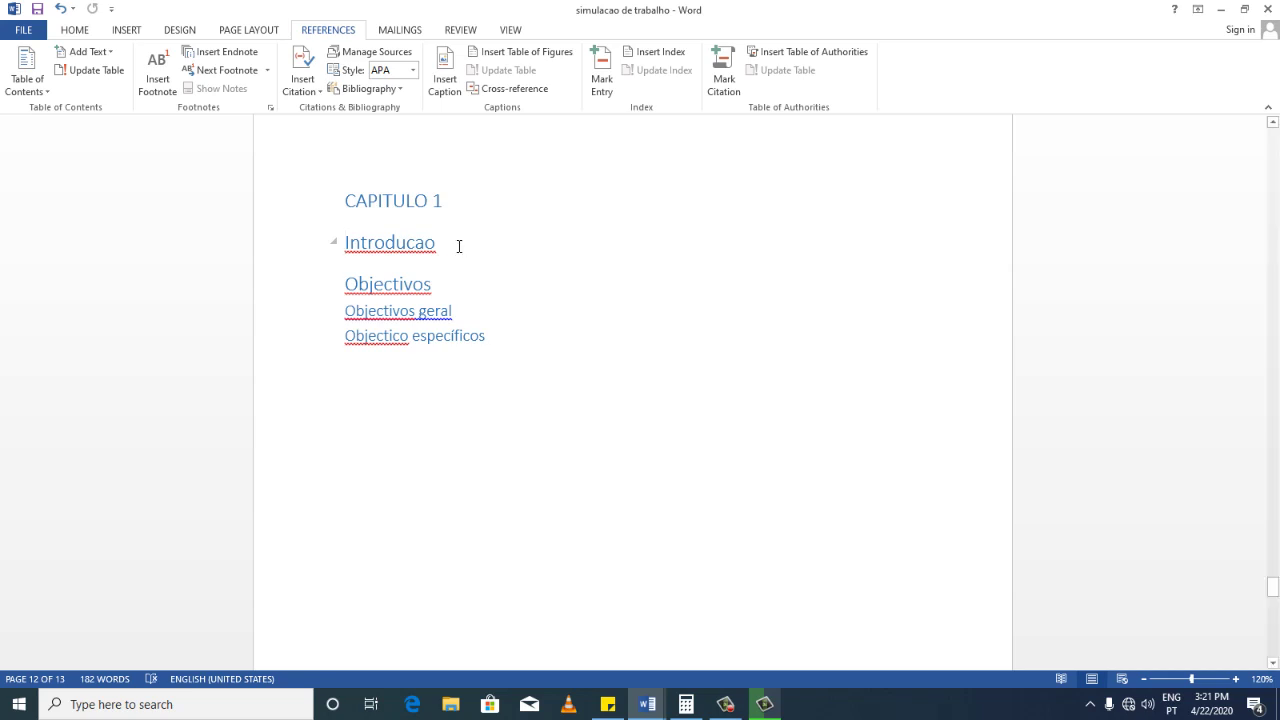
Delete the Introducao heading under CAPITULO 1 and save the document.
drag(436, 246, 320, 247)
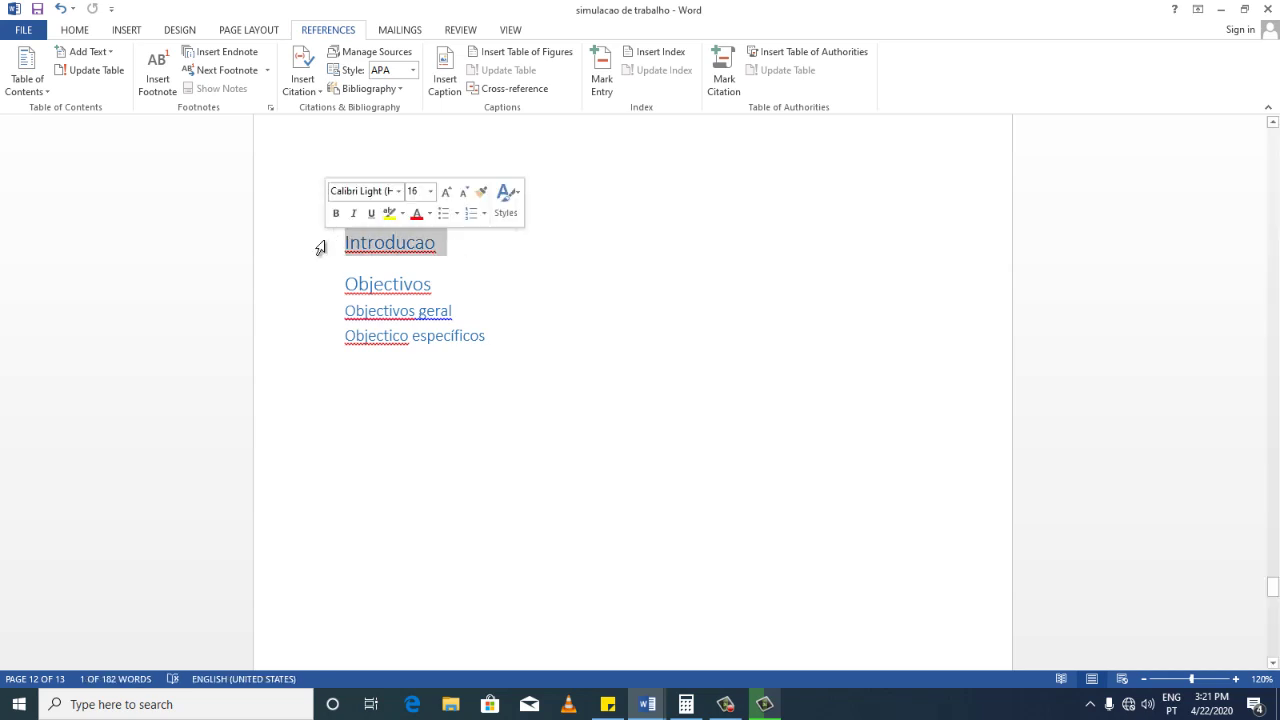
key(Delete)
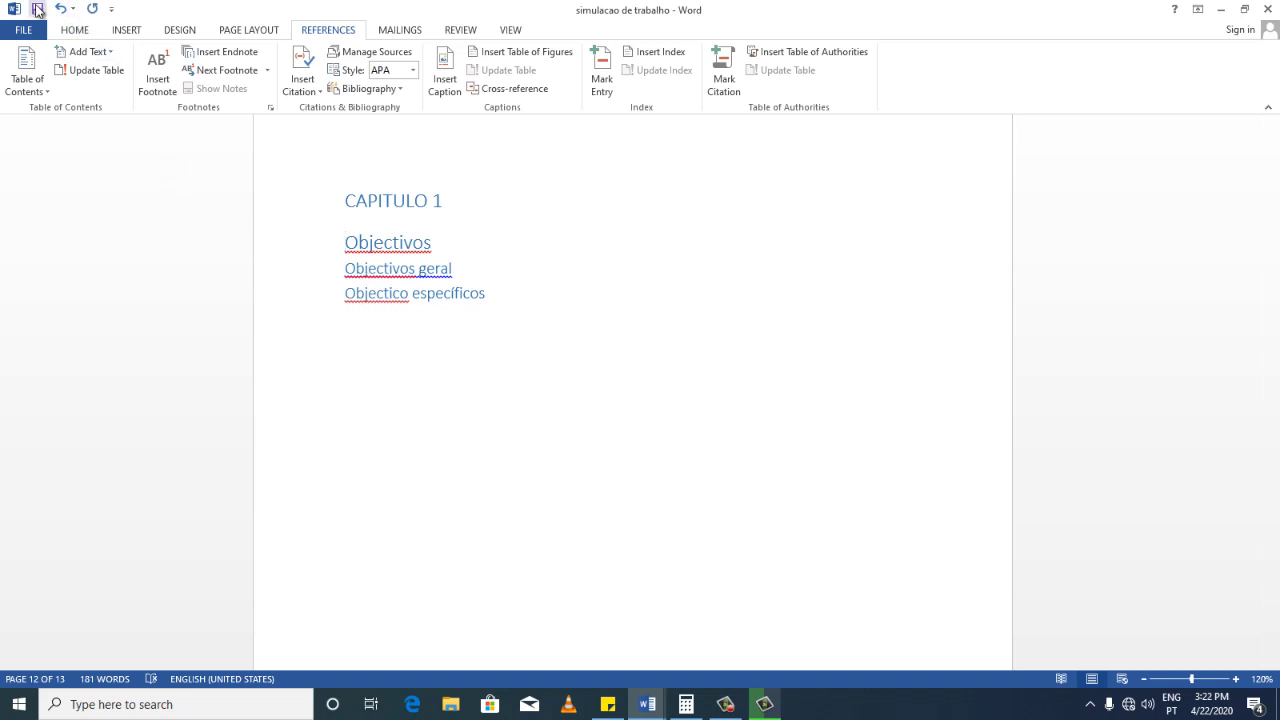
click(37, 9)
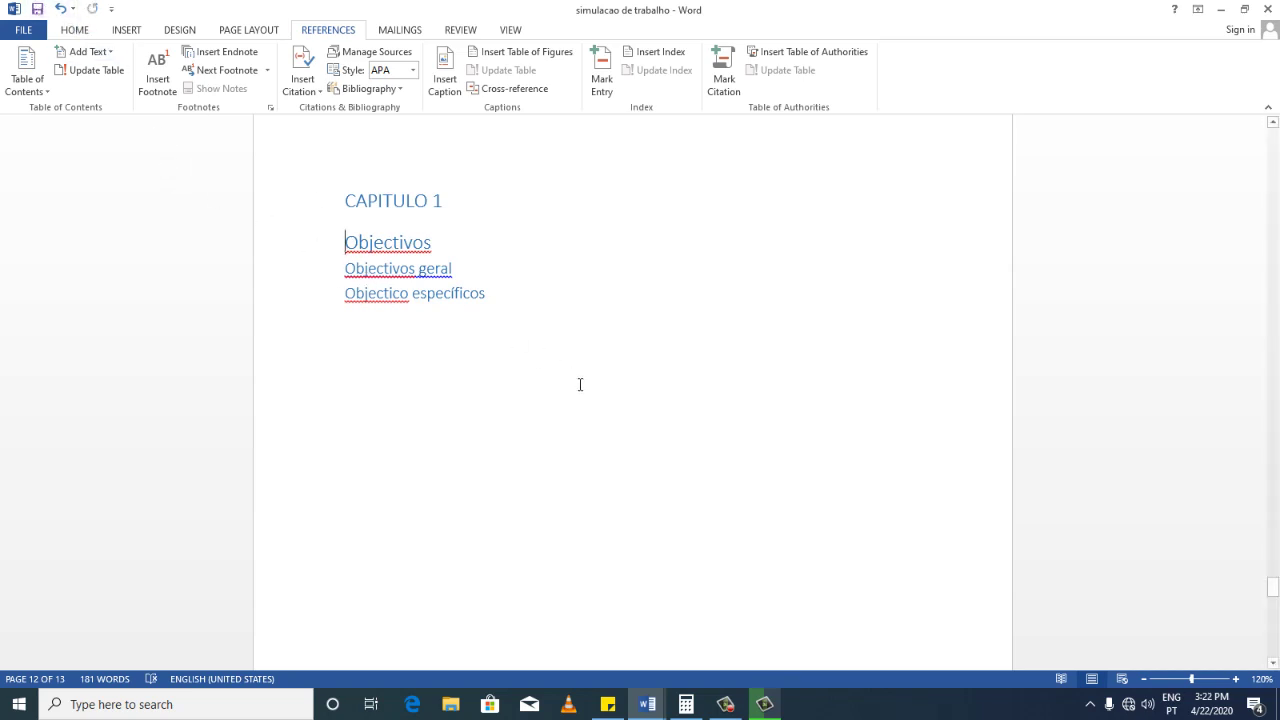
Scroll back up to the page-2 Contents table.
scroll(837, 408, up, 5)
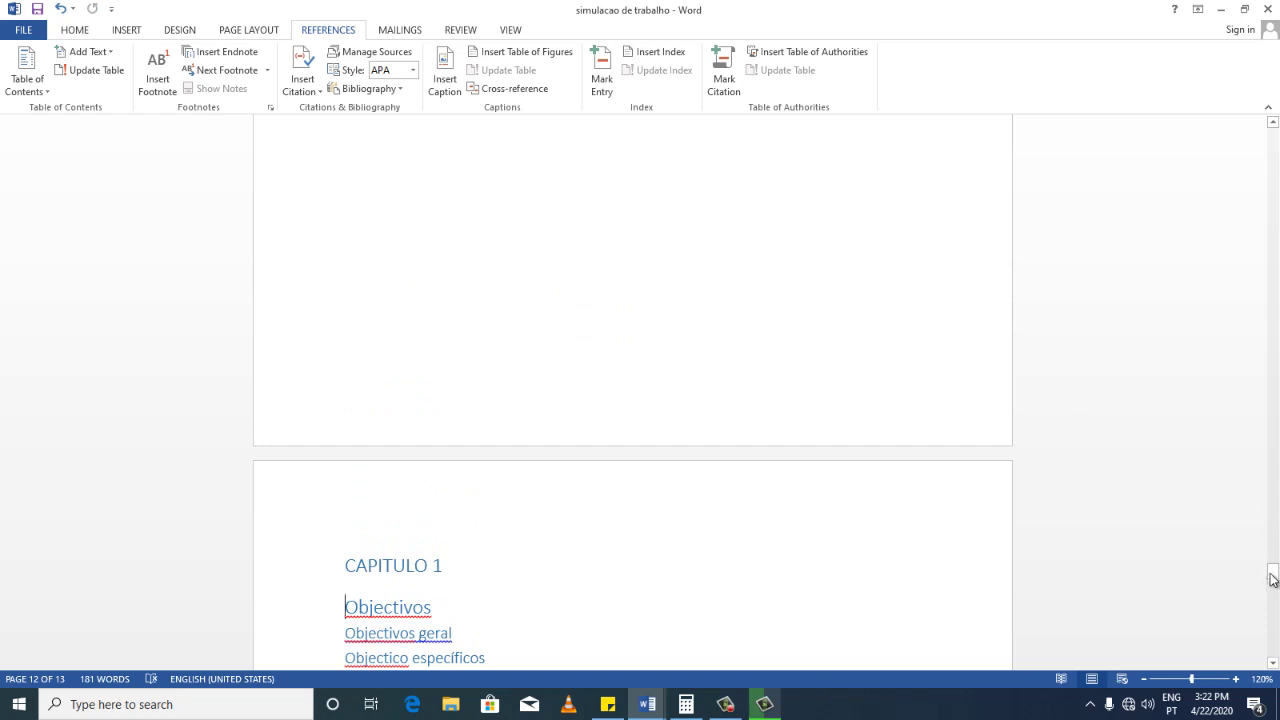
mouse_move(1272, 575)
mouse_down()
mouse_move(1271, 163)
mouse_move(1271, 240)
mouse_up()
scroll(597, 318, up, 4)
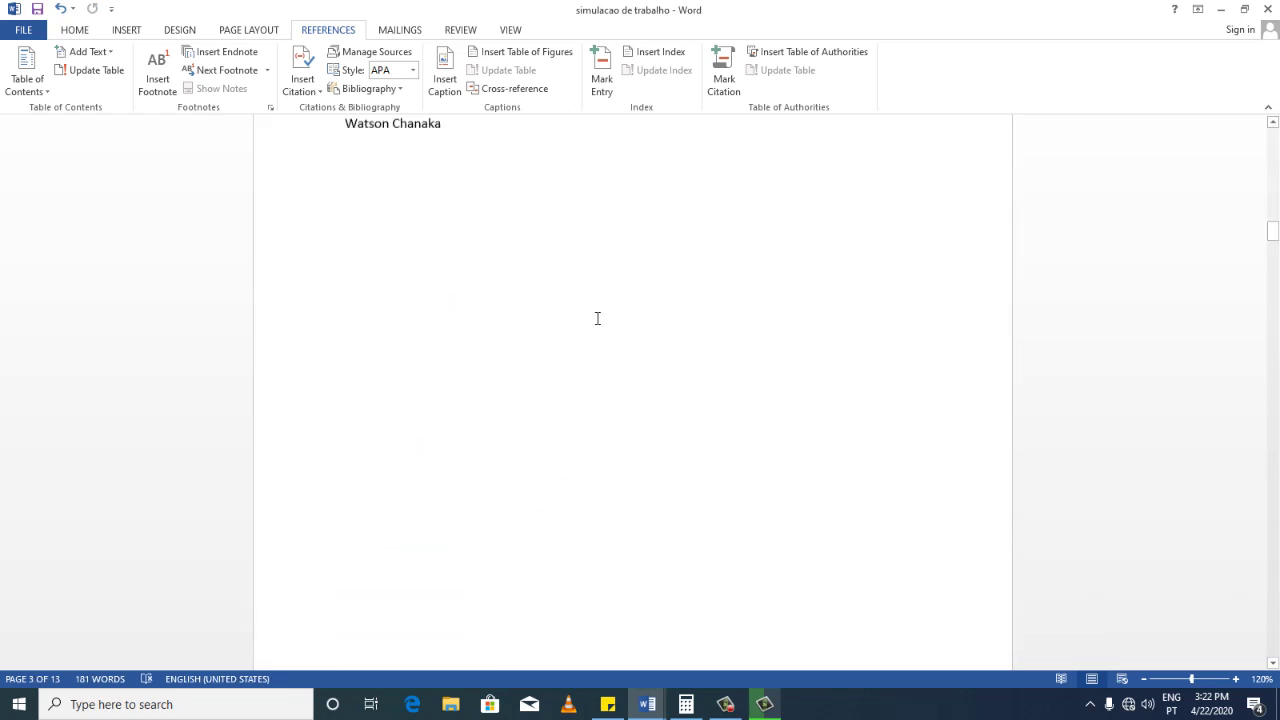
scroll(597, 318, up, 5)
scroll(597, 318, up, 10)
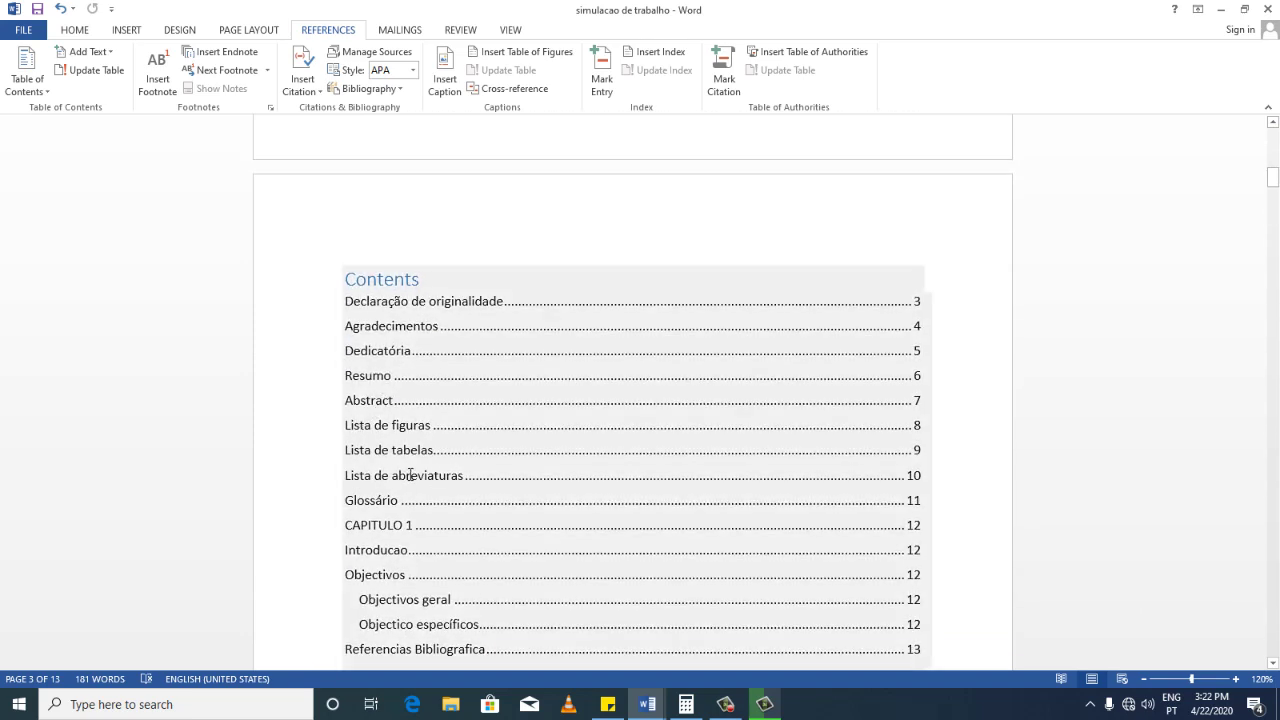
scroll(409, 477, down, 1)
click(443, 410)
scroll(423, 460, down, 2)
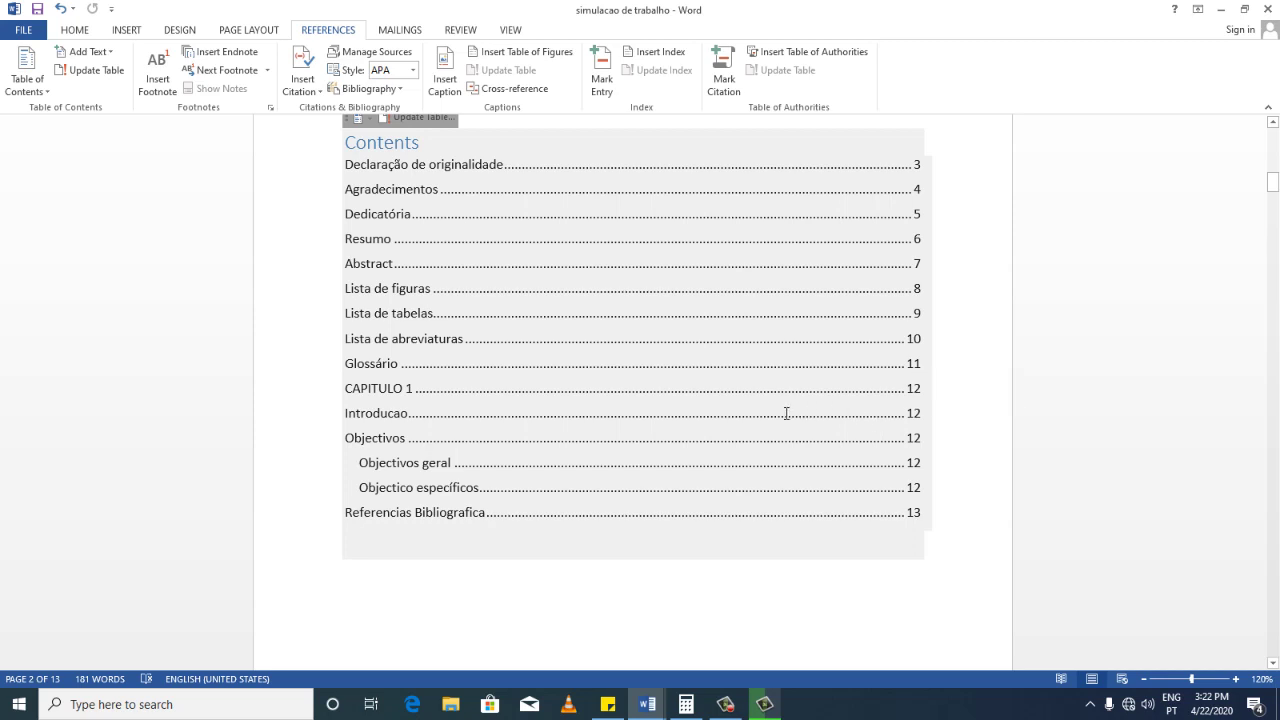
scroll(786, 413, up, 2)
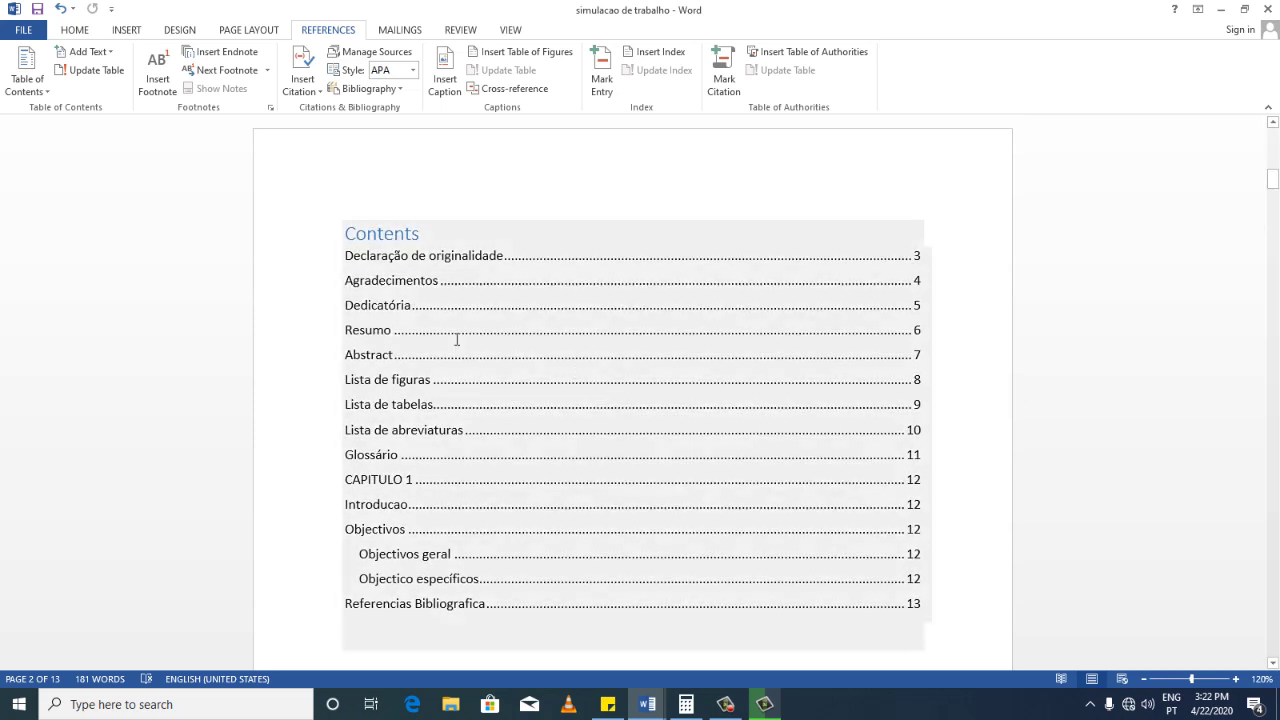
Update the entire table of contents so Introducao is removed and Objectivos follows CAPITULO 1.
click(572, 343)
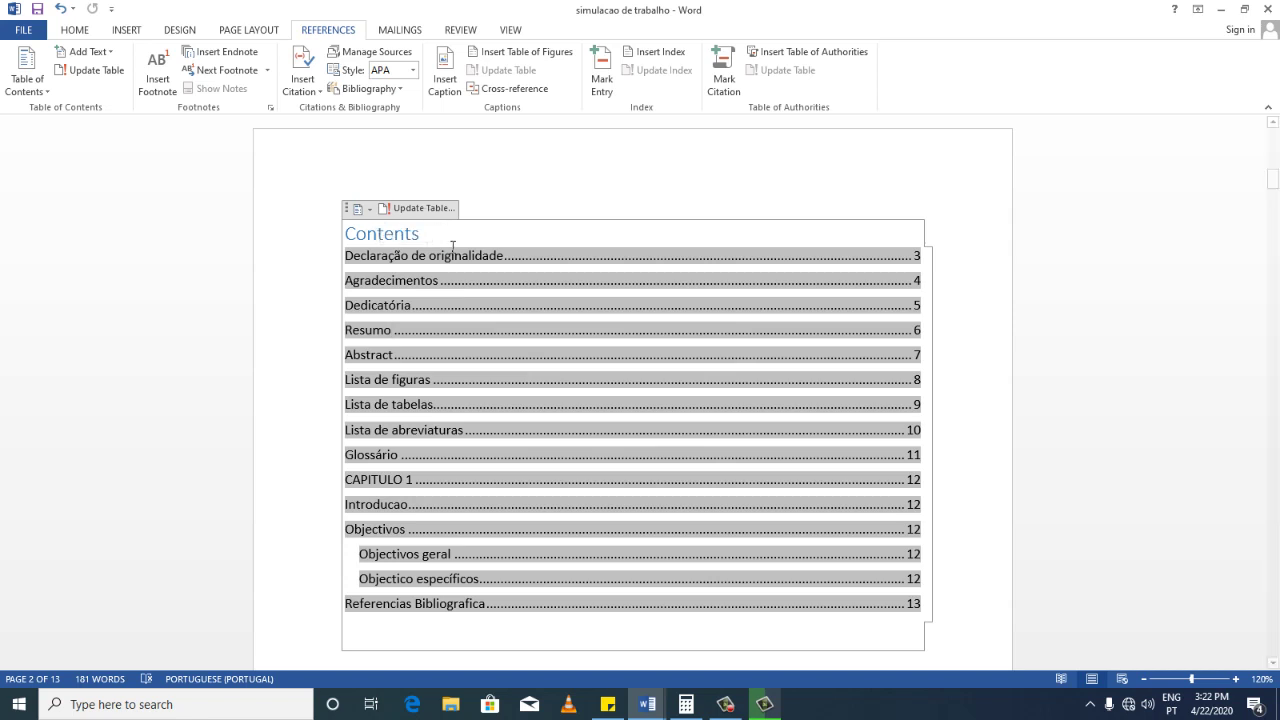
click(418, 210)
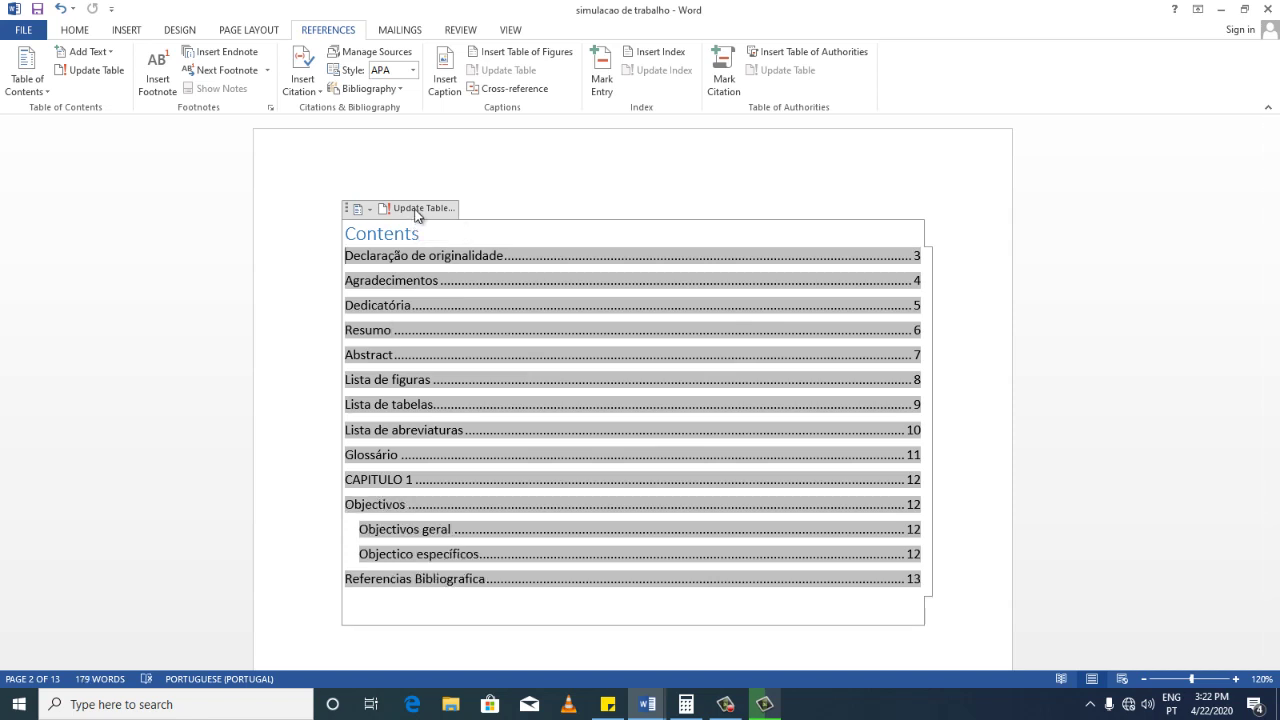
click(418, 209)
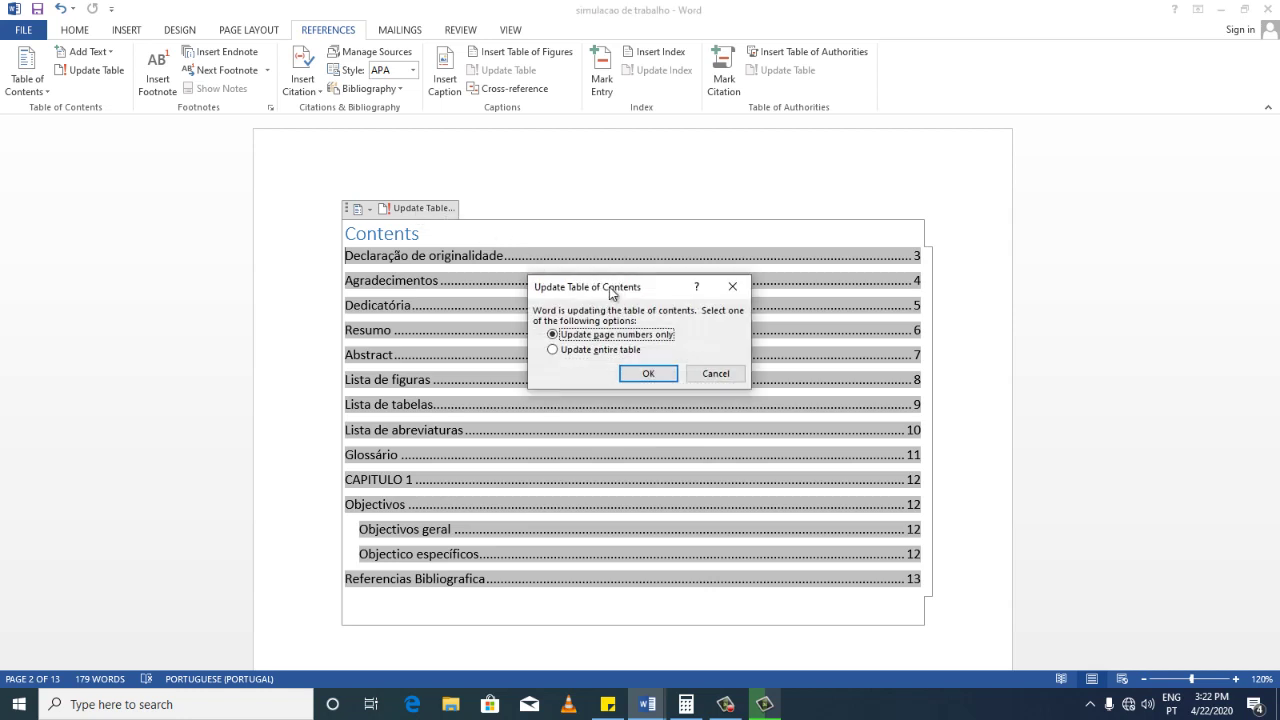
mouse_move(613, 288)
mouse_down()
mouse_move(634, 251)
mouse_move(630, 213)
mouse_up()
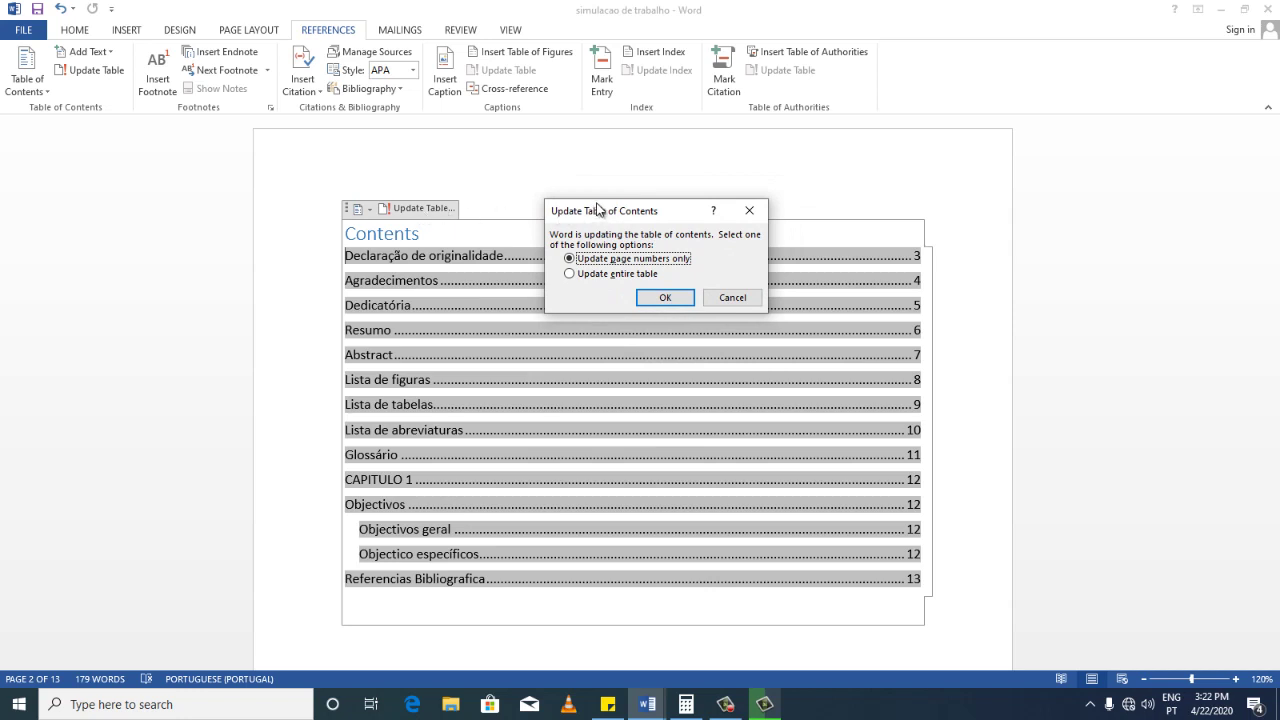
mouse_move(598, 210)
mouse_down()
mouse_move(579, 190)
mouse_move(608, 180)
mouse_up()
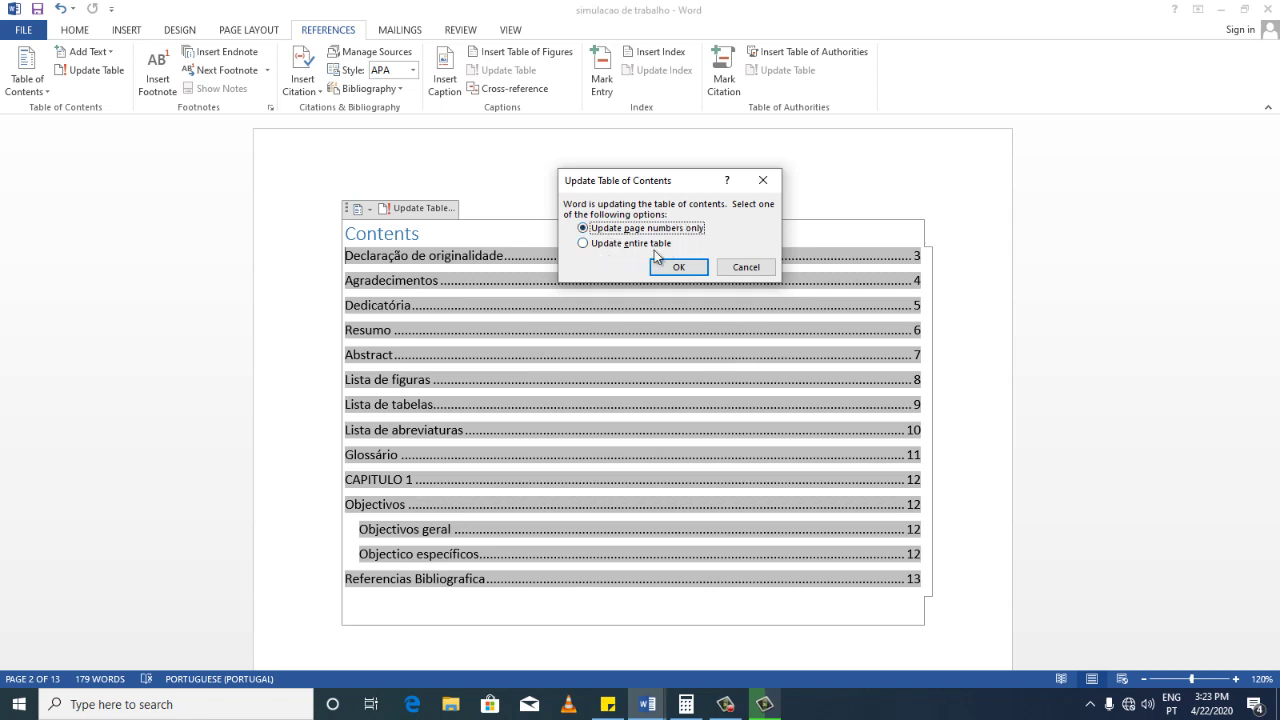
click(584, 244)
click(679, 267)
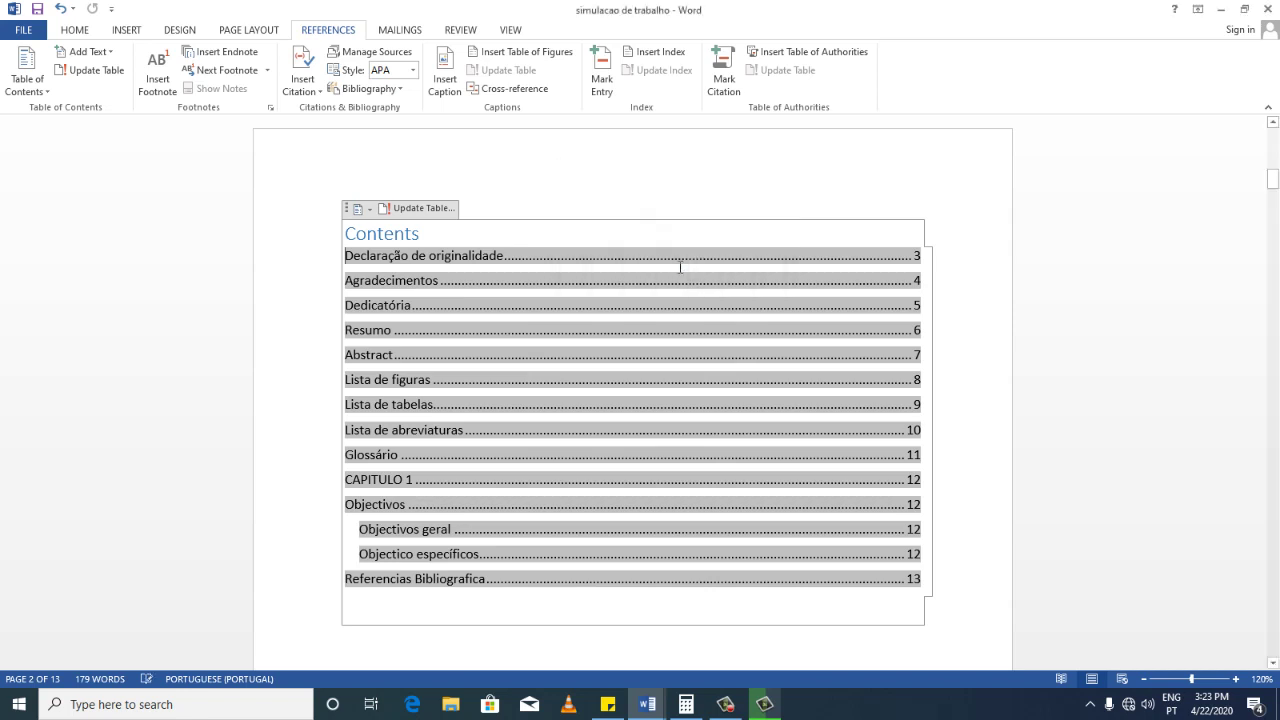
Scroll down through the document to the Glossário heading on page 11.
scroll(560, 380, down, 3)
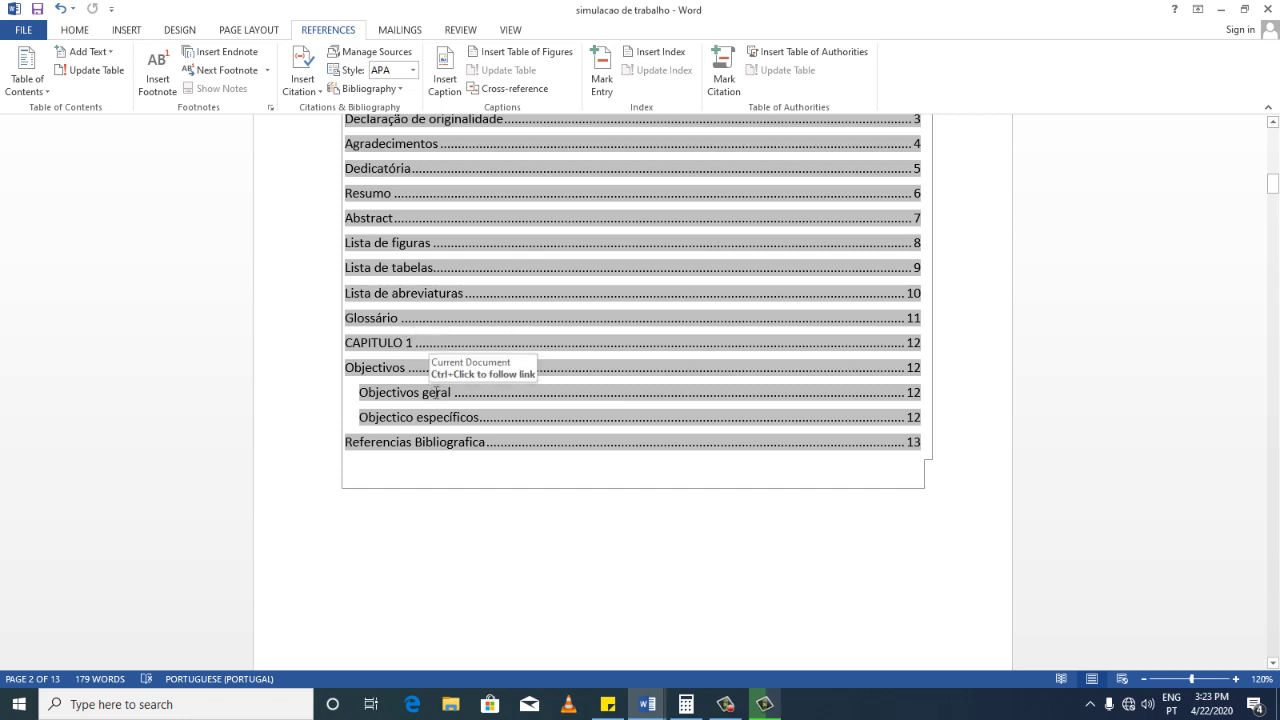
scroll(436, 392, up, 3)
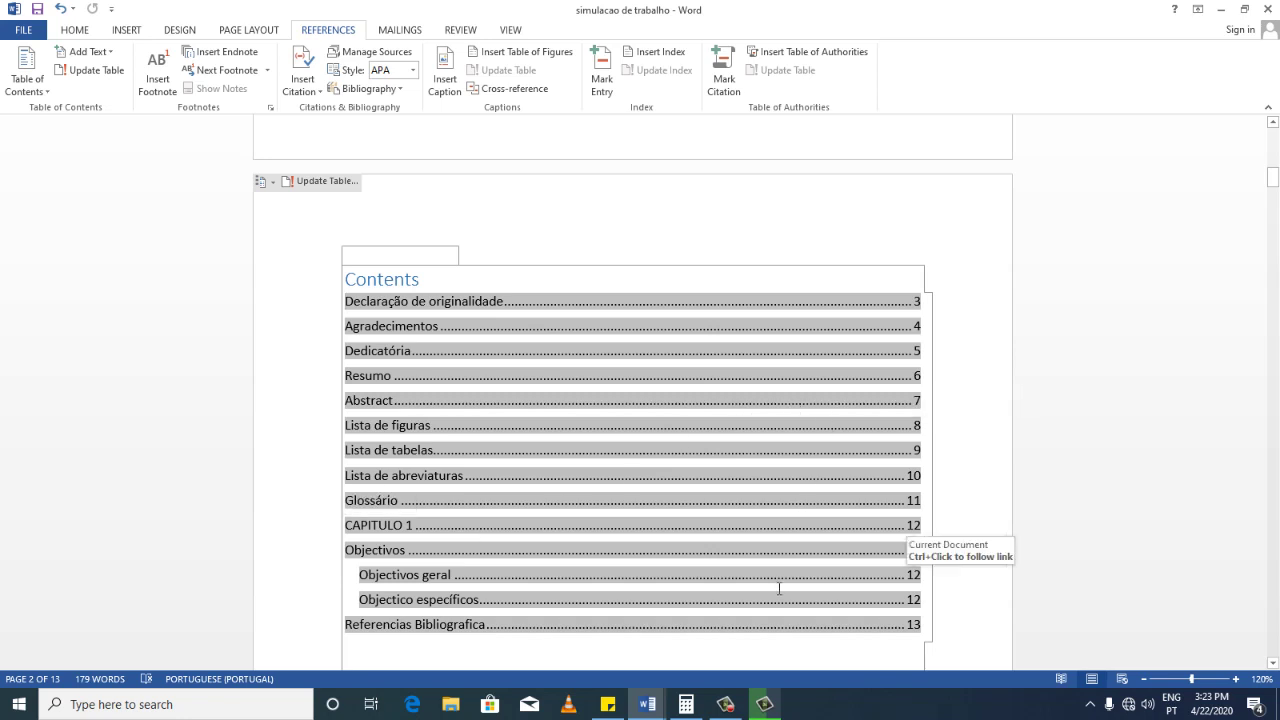
scroll(431, 540, down, 3)
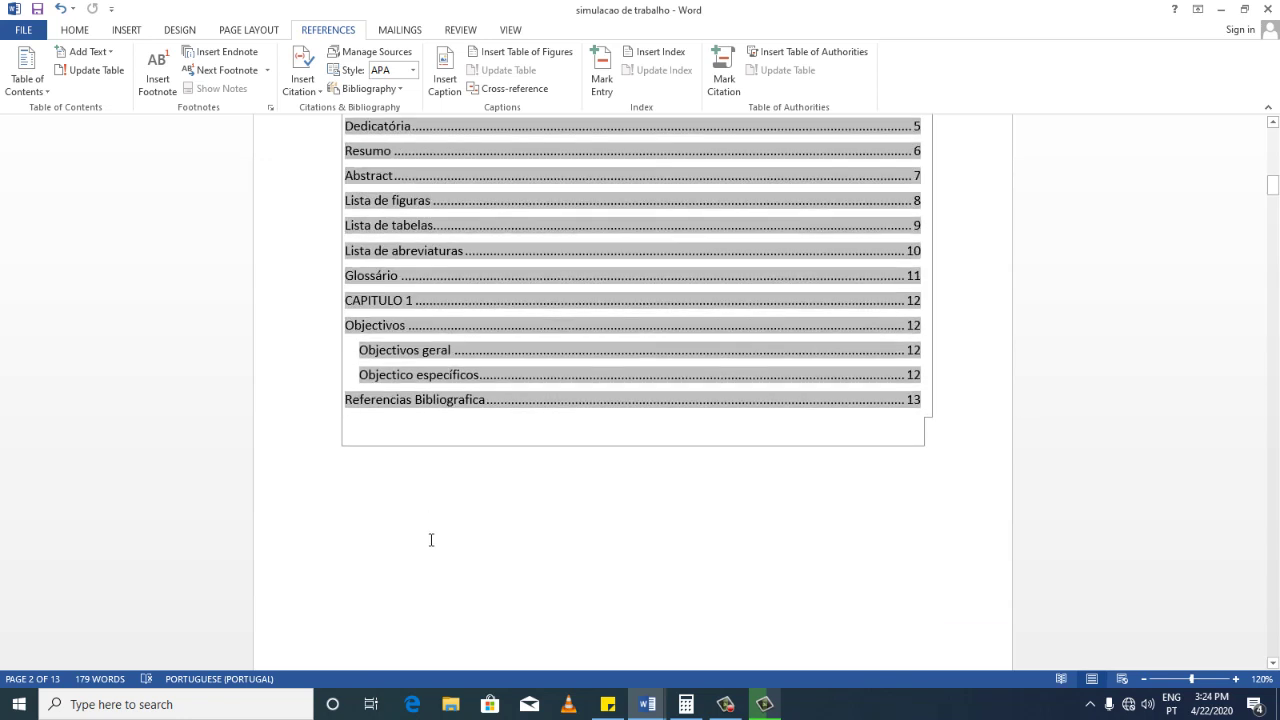
scroll(431, 540, down, 3)
scroll(431, 540, up, 6)
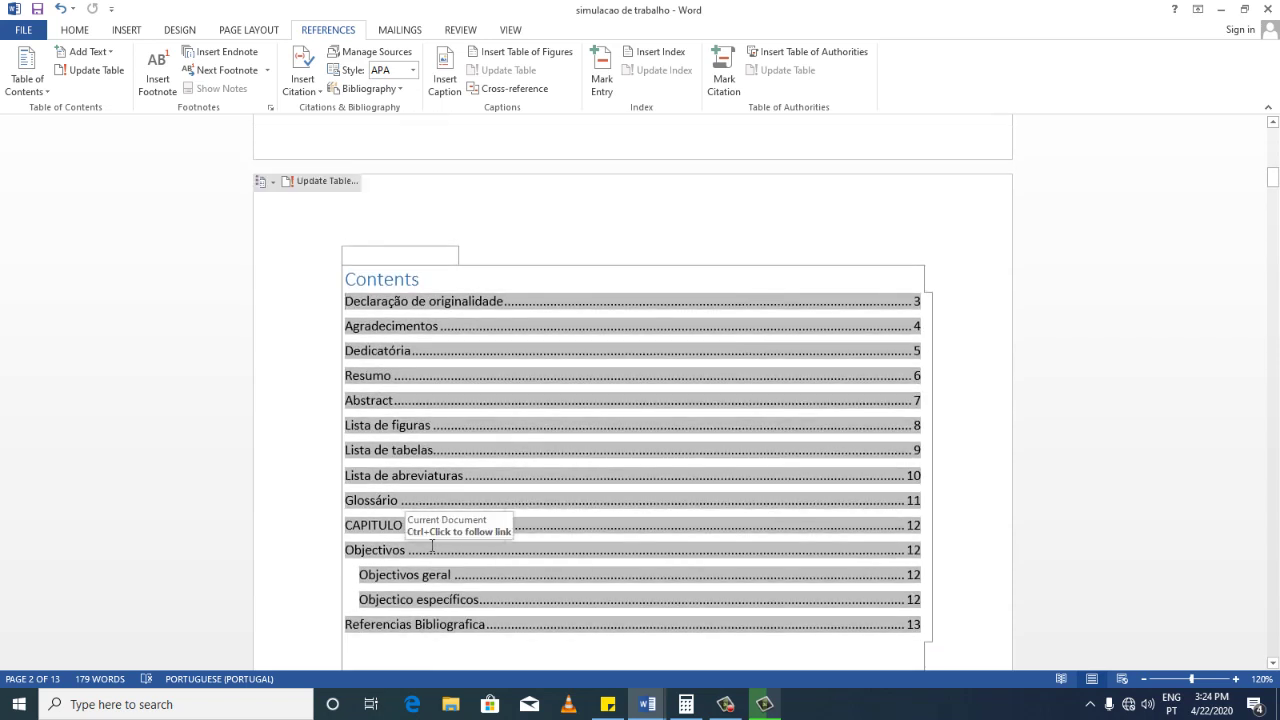
scroll(483, 567, down, 2)
scroll(483, 567, down, 5)
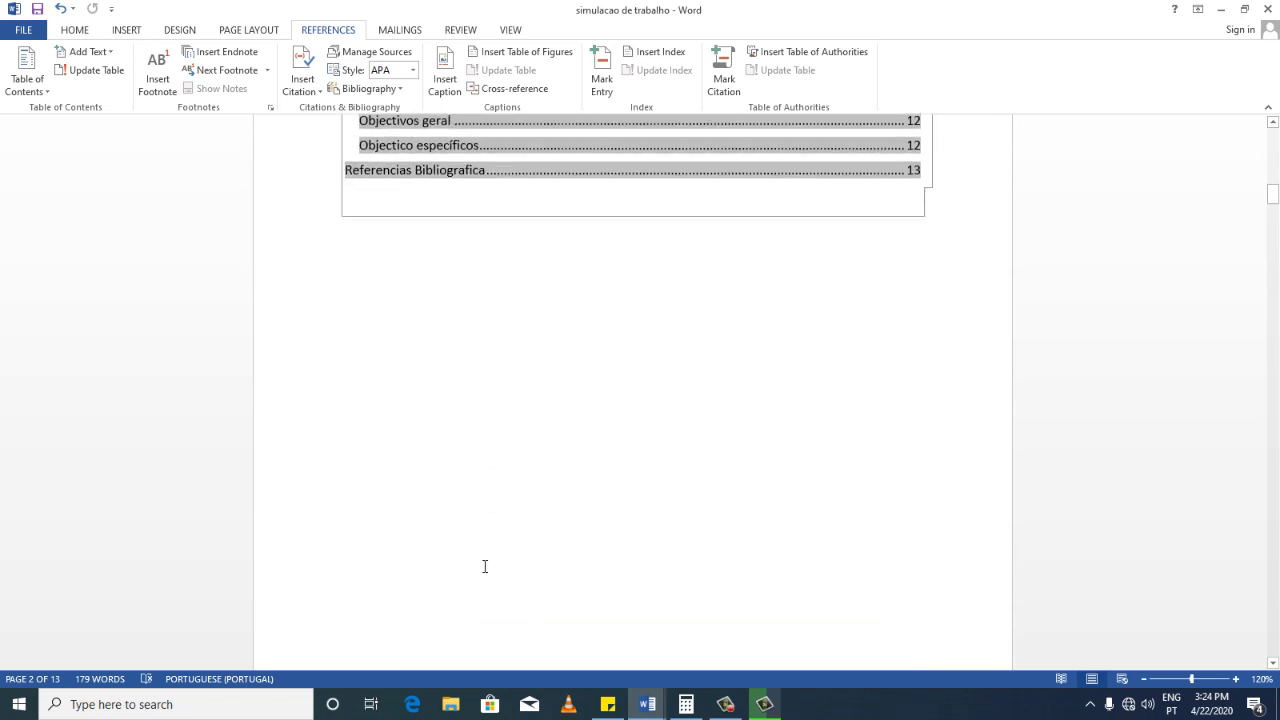
scroll(484, 566, down, 6)
scroll(484, 566, down, 3)
scroll(484, 566, down, 5)
scroll(484, 566, down, 5)
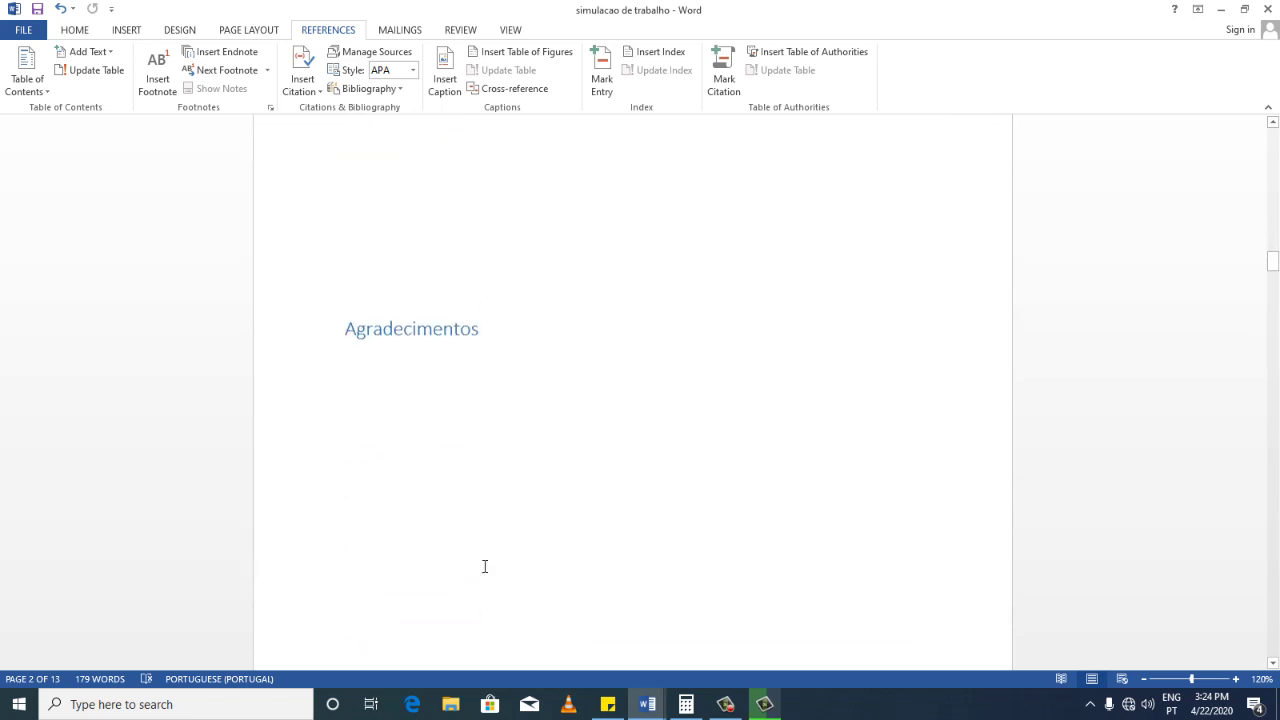
scroll(484, 566, down, 5)
scroll(484, 566, down, 5)
scroll(484, 566, down, 5)
scroll(484, 566, down, 5)
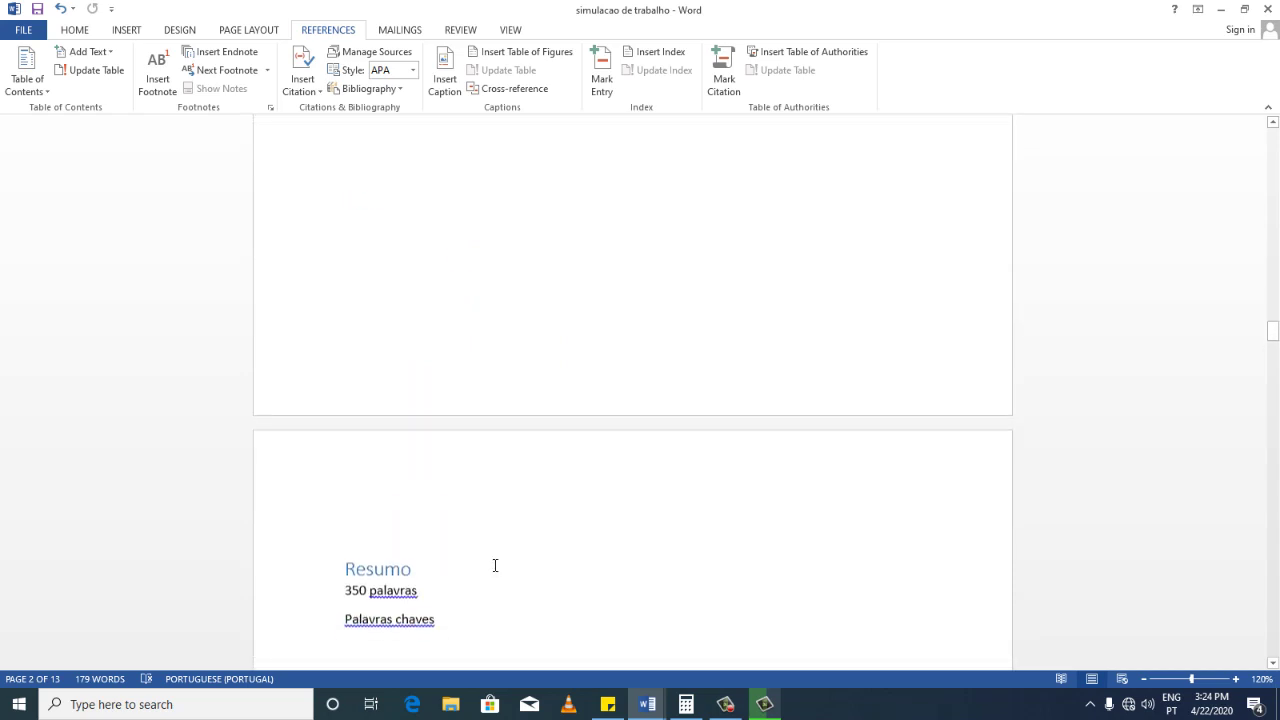
scroll(494, 565, down, 5)
scroll(494, 565, down, 5)
scroll(494, 565, down, 5)
scroll(494, 565, down, 5)
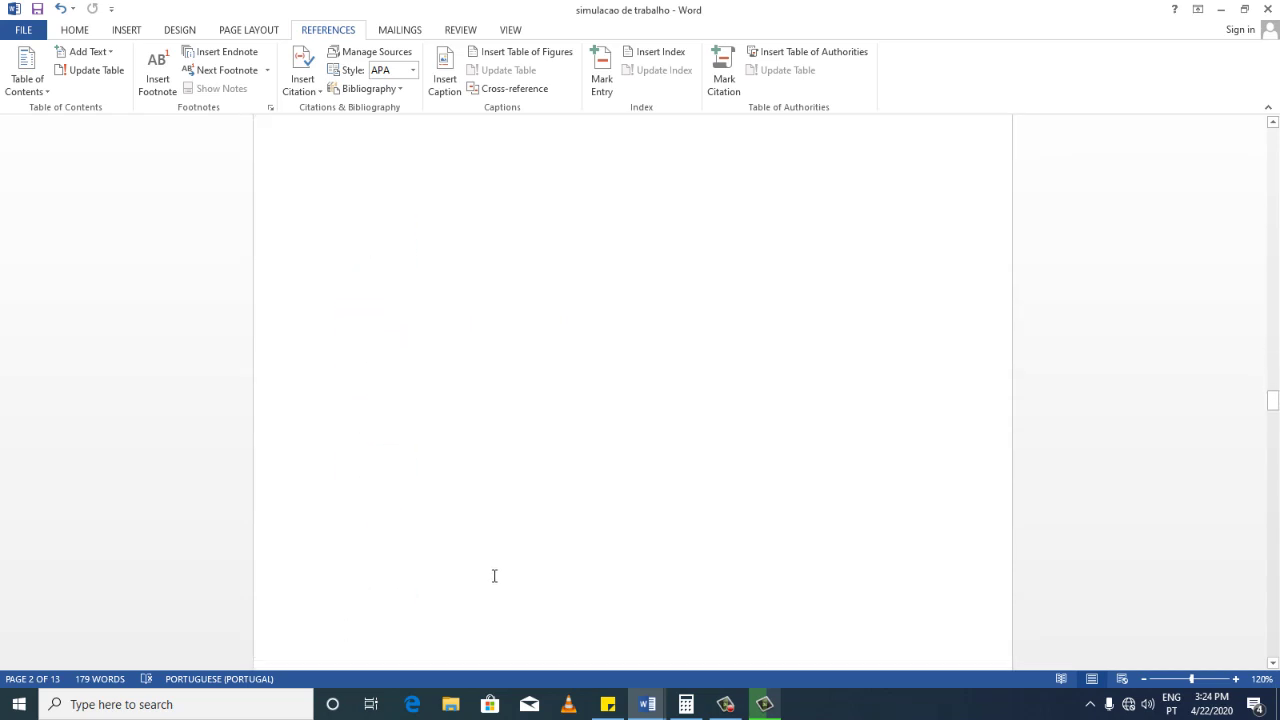
scroll(494, 565, down, 5)
scroll(492, 575, down, 5)
scroll(491, 575, down, 5)
scroll(491, 575, down, 5)
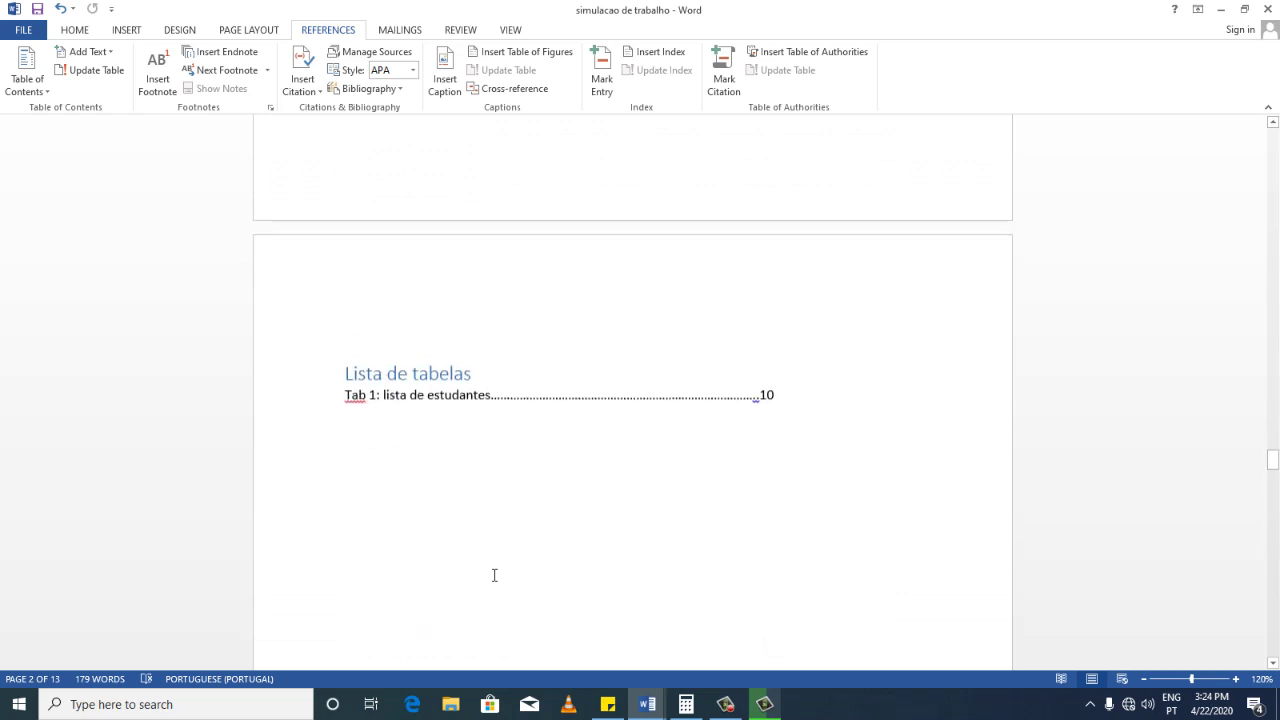
scroll(487, 575, down, 1)
scroll(497, 586, down, 5)
scroll(646, 540, down, 5)
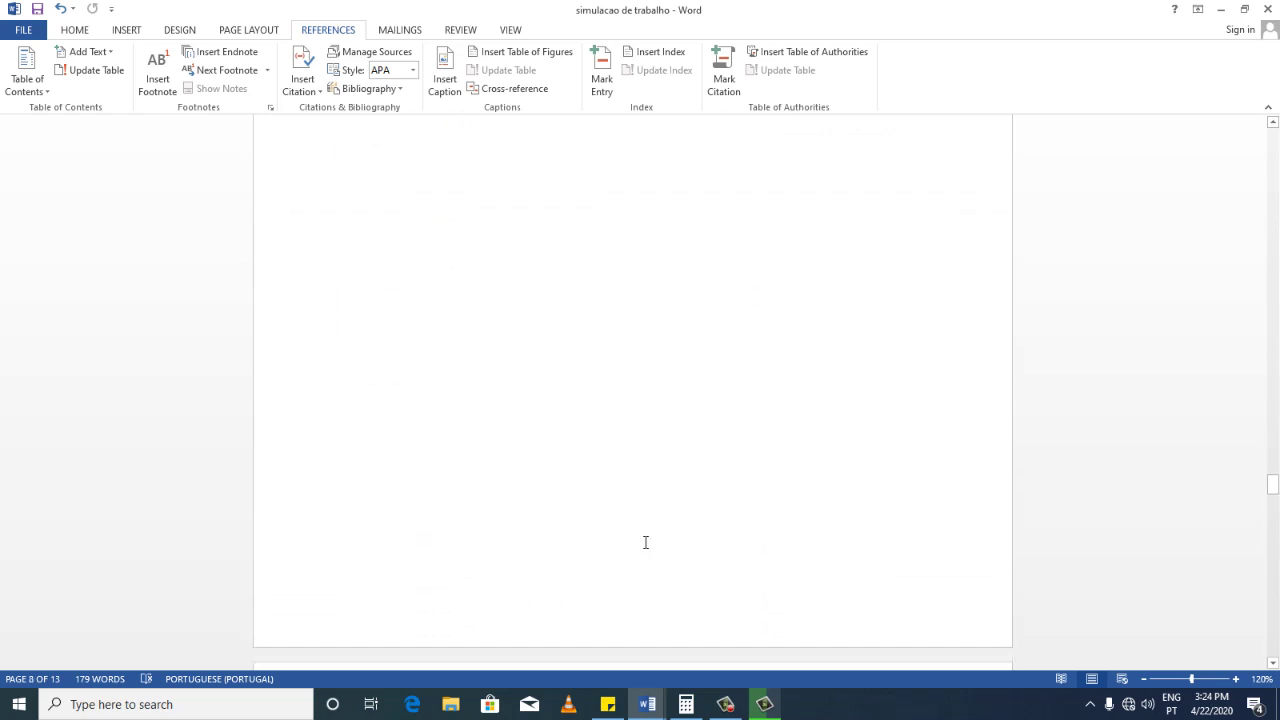
scroll(1035, 504, down, 5)
mouse_move(1272, 496)
mouse_down()
mouse_move(1273, 548)
mouse_move(1272, 536)
mouse_up()
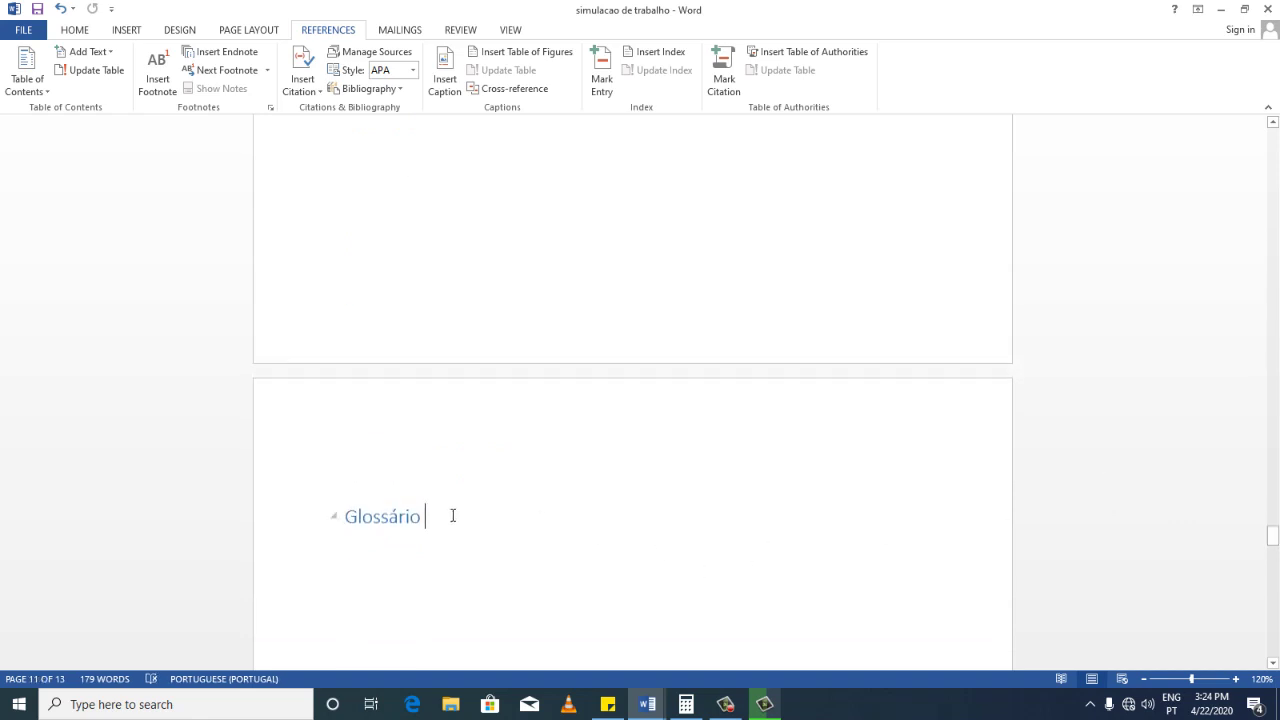
Type 'anexo' on a new line below the Glossário heading.
key(Return)
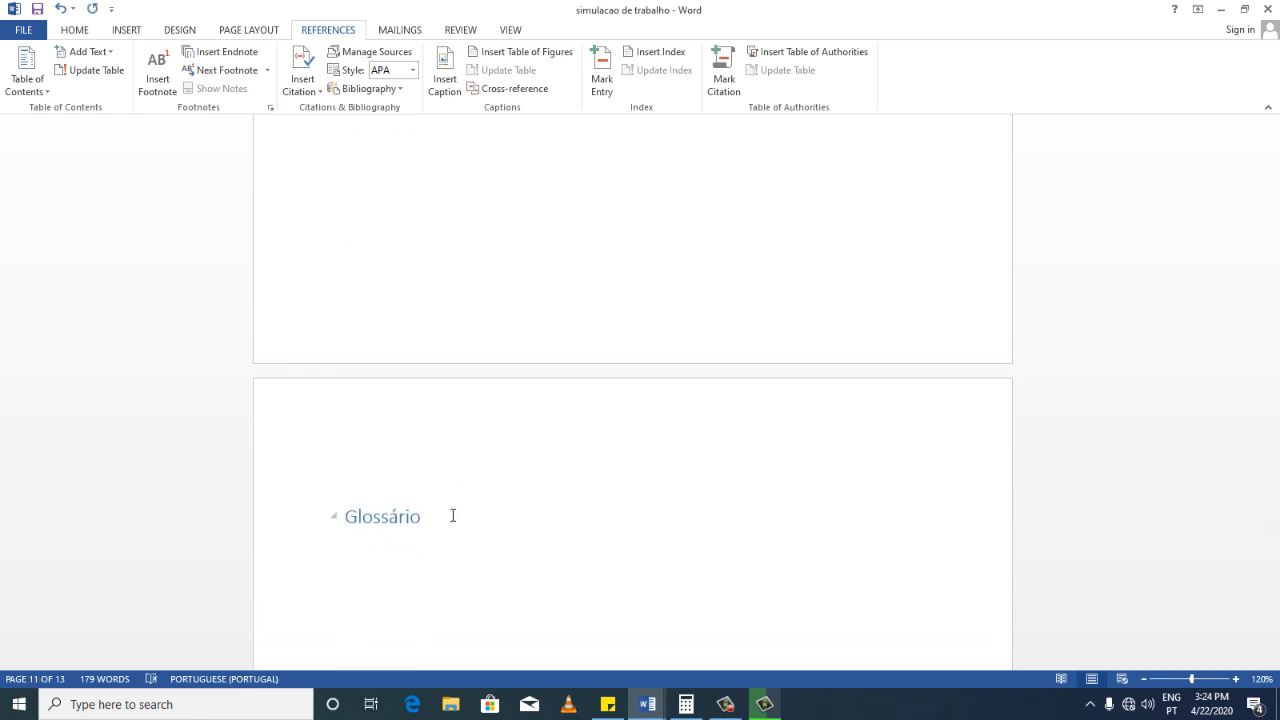
text(ax)
text(ex)
key(BackSpace)
key(BackSpace)
key(BackSpace)
text(ne)
text(xo)
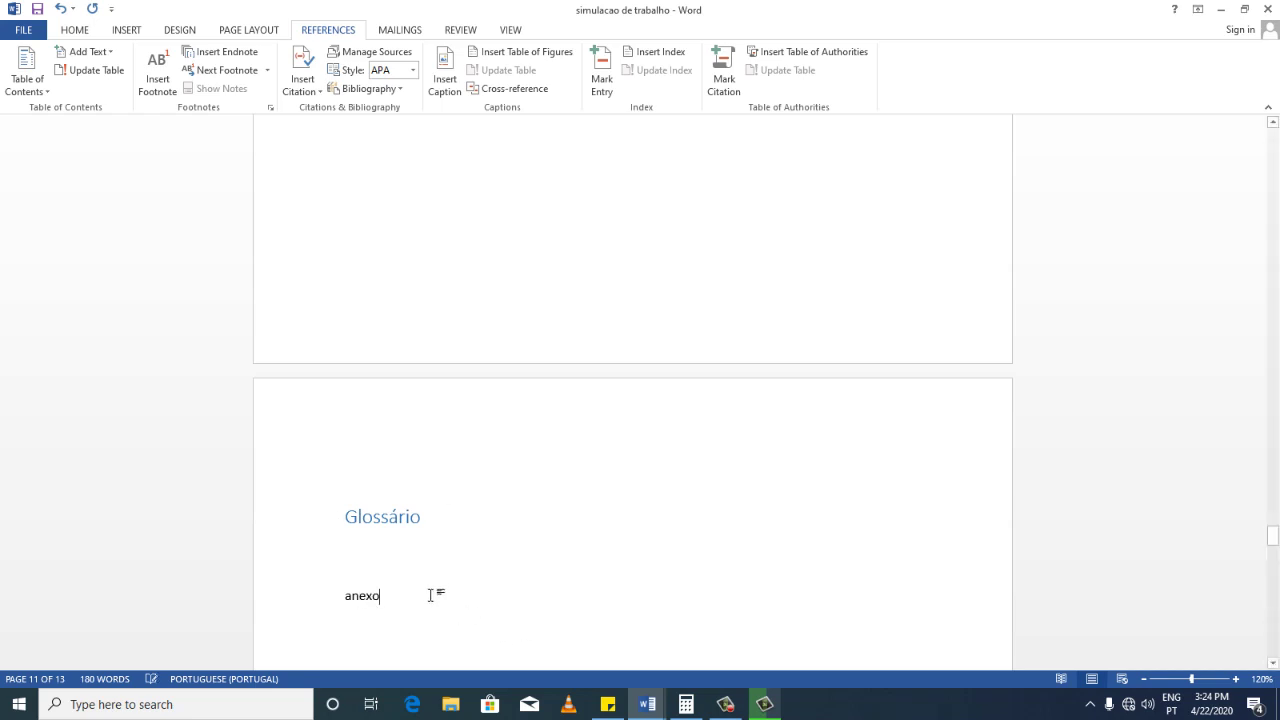
Make 'anexo' a Heading 1 and correct it to 'Anexo' via the spelling suggestion.
drag(392, 597, 333, 596)
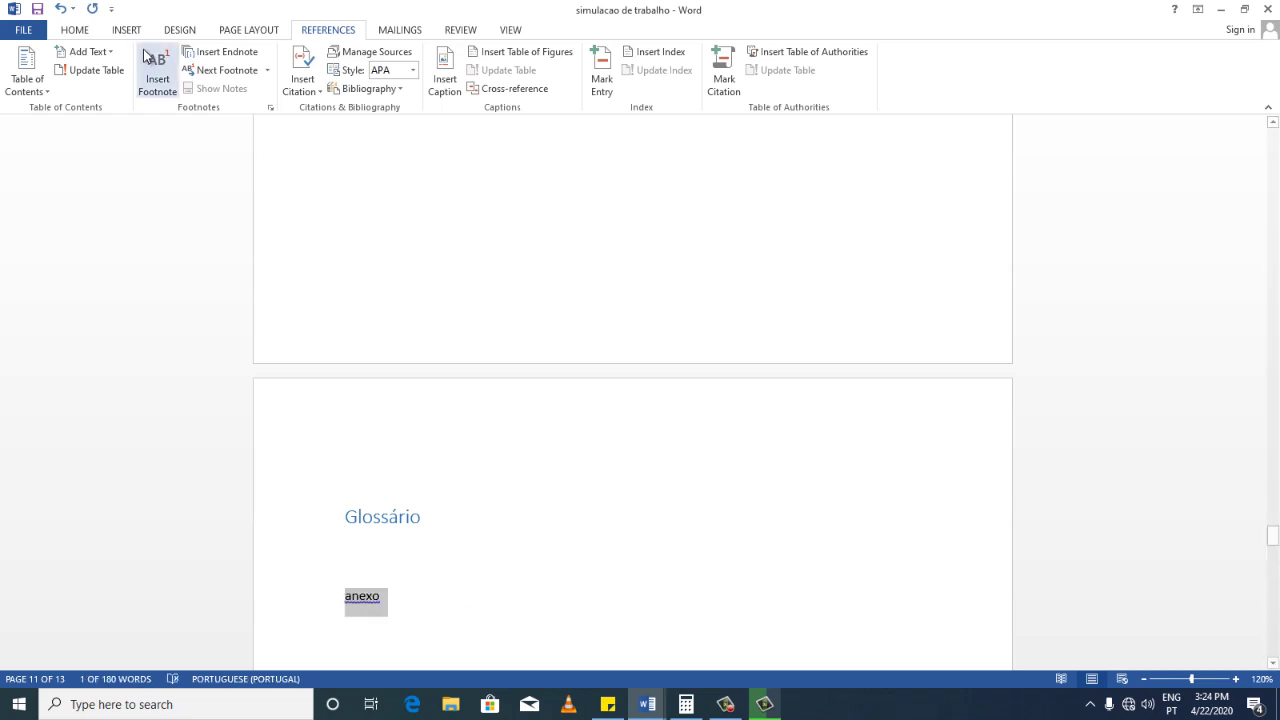
click(77, 33)
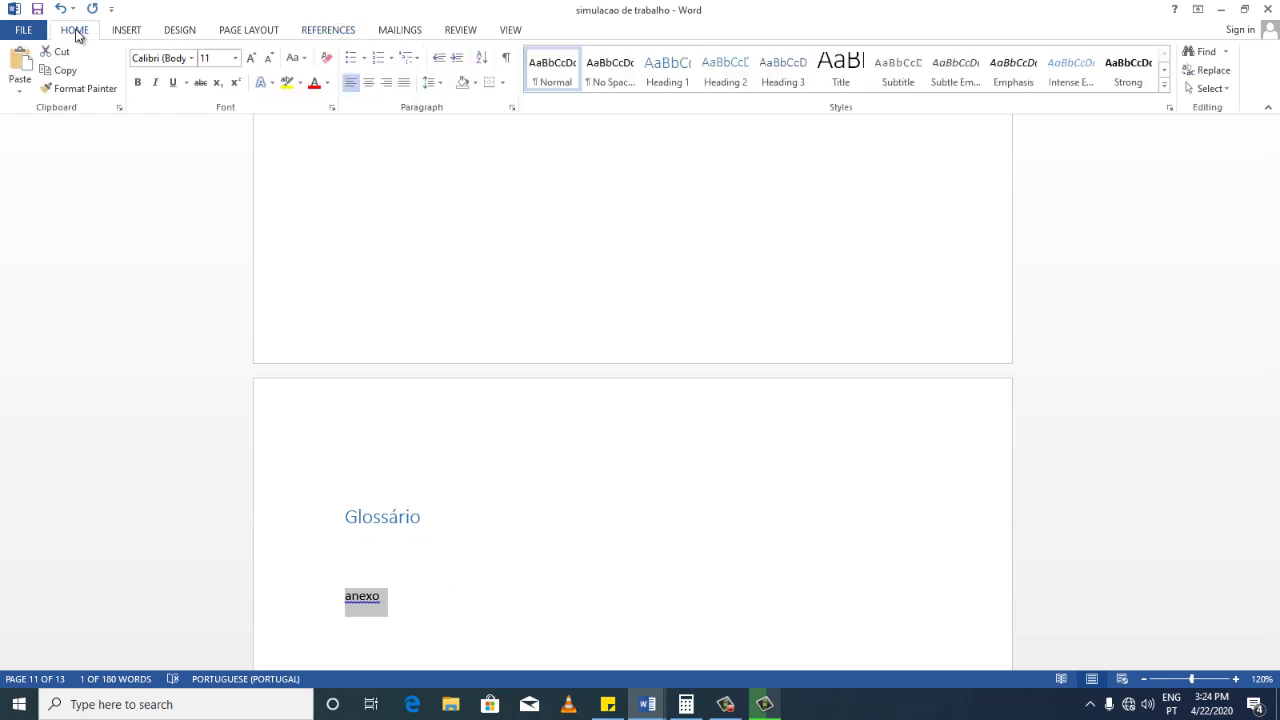
click(668, 72)
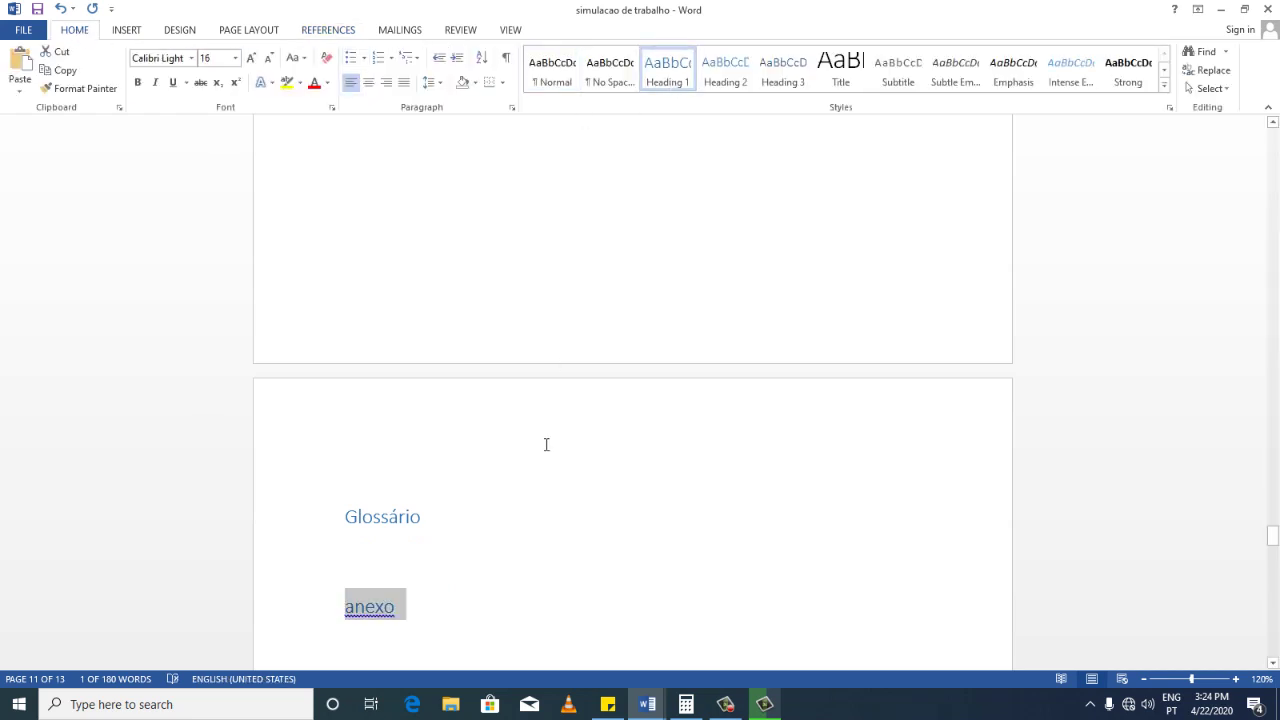
click(398, 618)
right_click(369, 617)
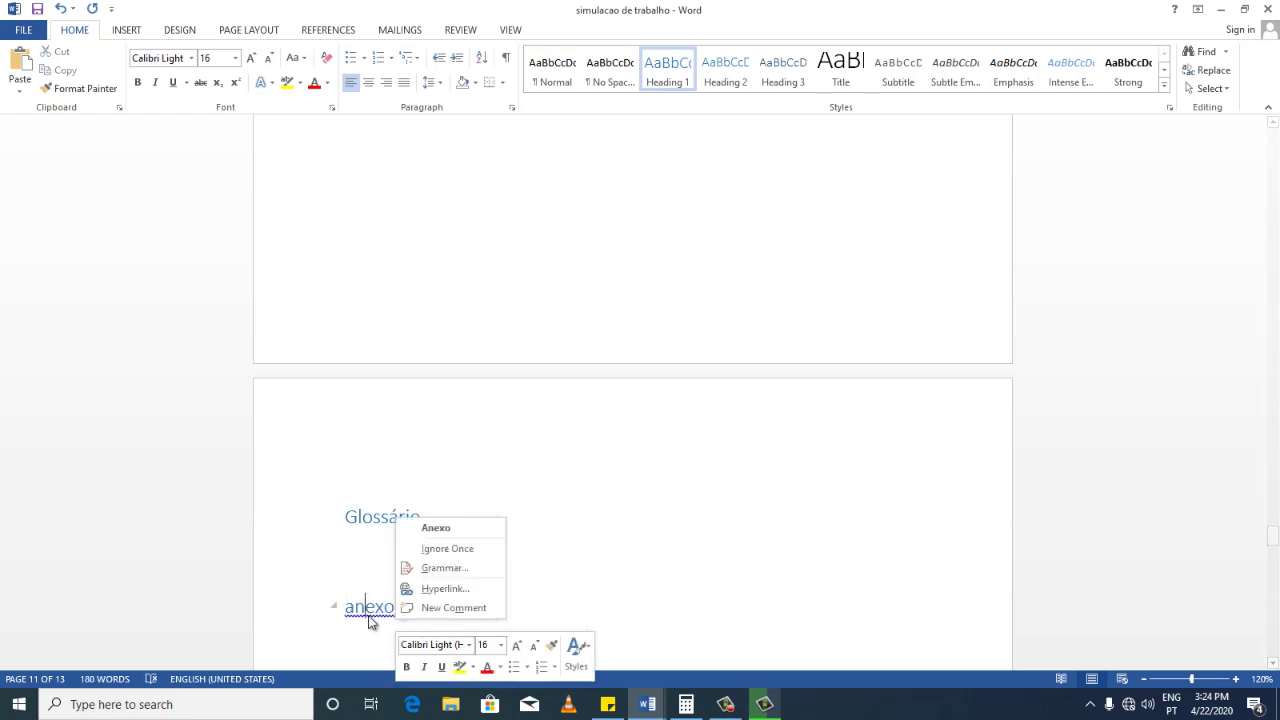
click(454, 528)
scroll(470, 525, up, 5)
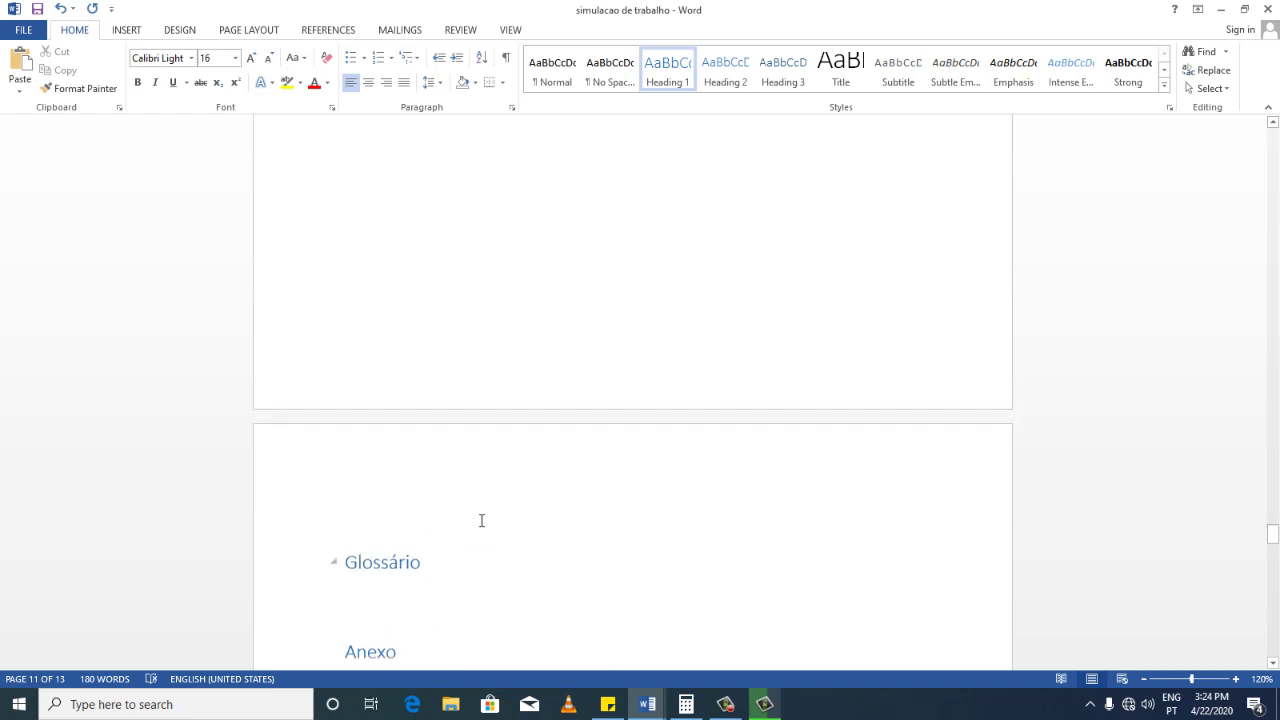
Update the entire table of contents so it lists Anexo on page 11 after Glossário.
drag(1274, 531, 1273, 160)
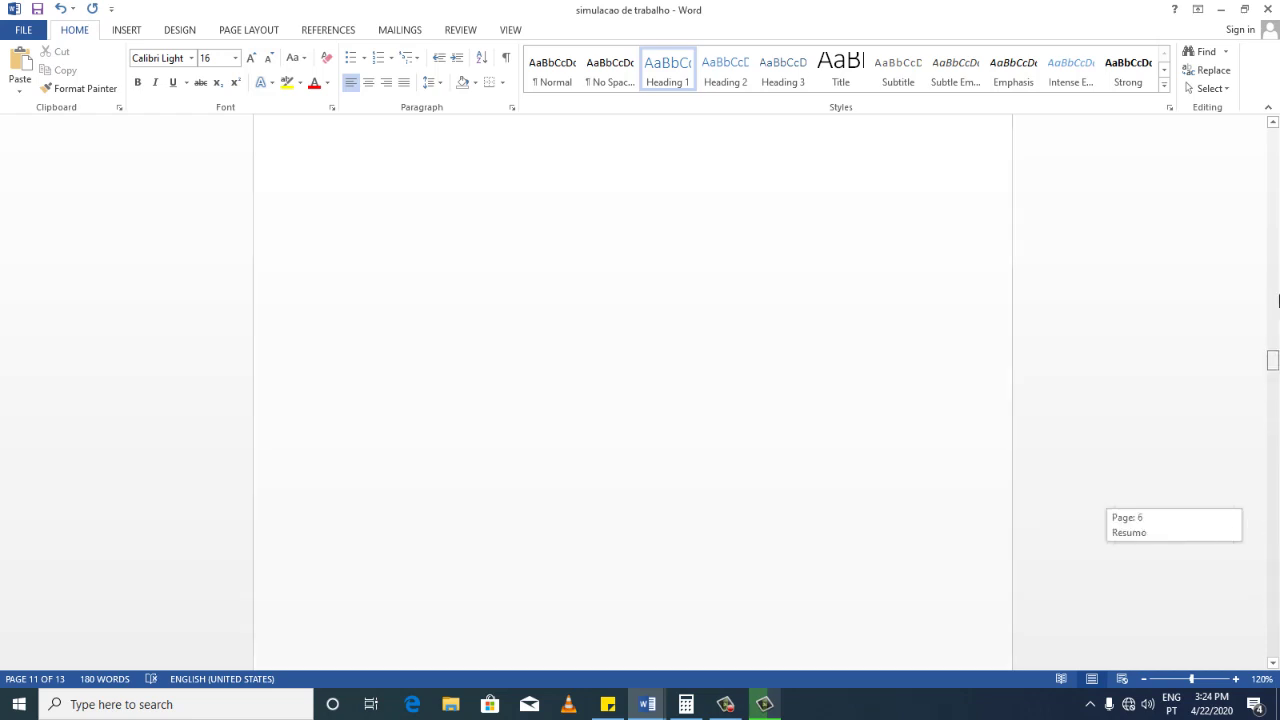
scroll(654, 229, down, 5)
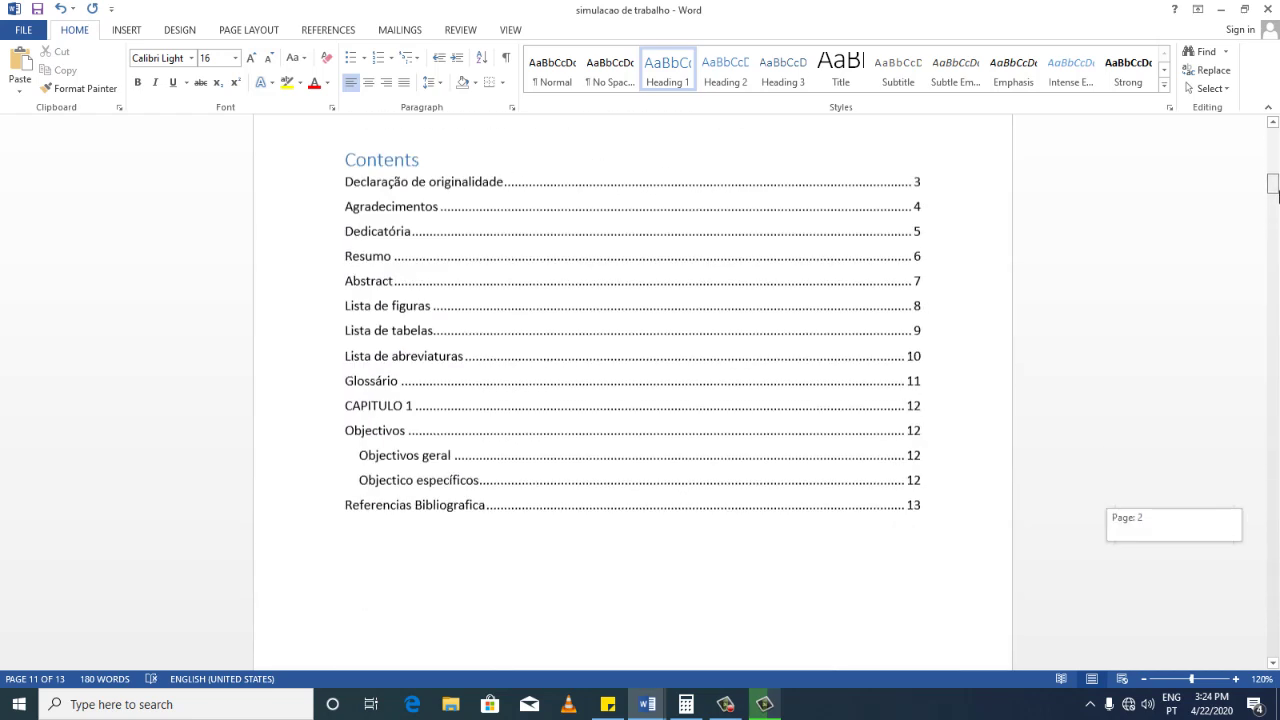
scroll(654, 229, down, 1)
scroll(580, 294, up, 1)
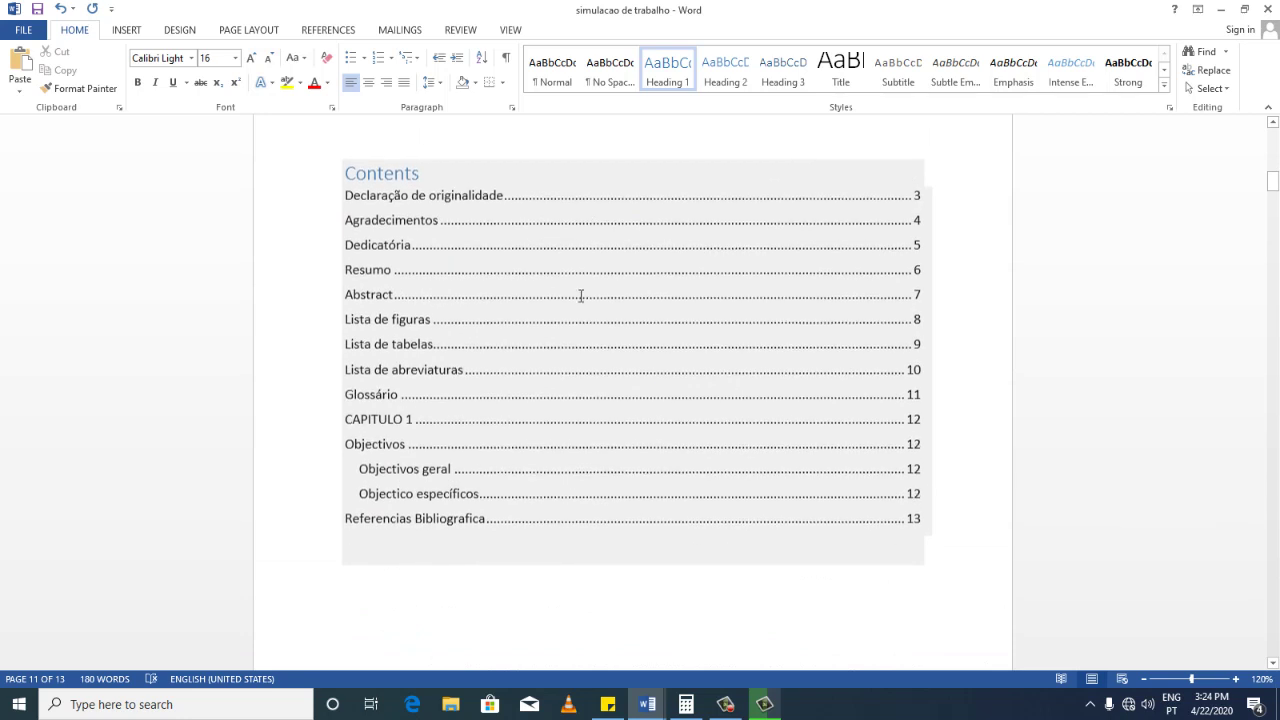
click(353, 529)
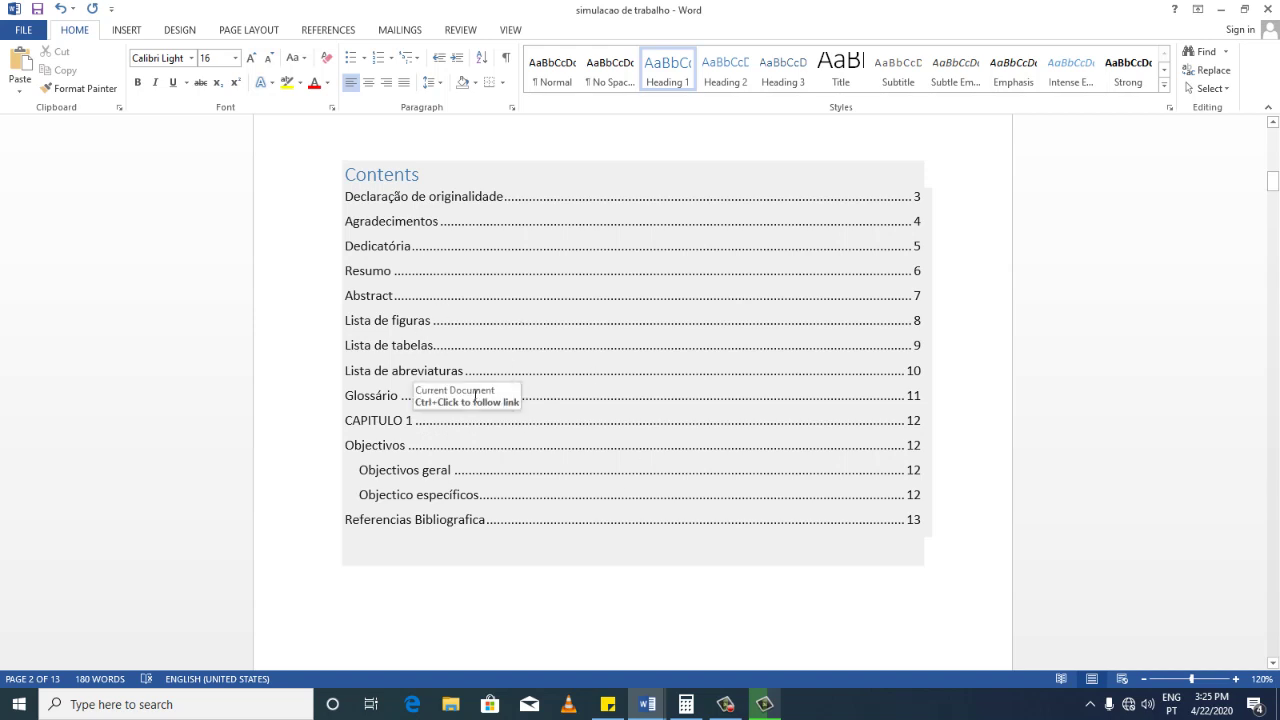
click(612, 294)
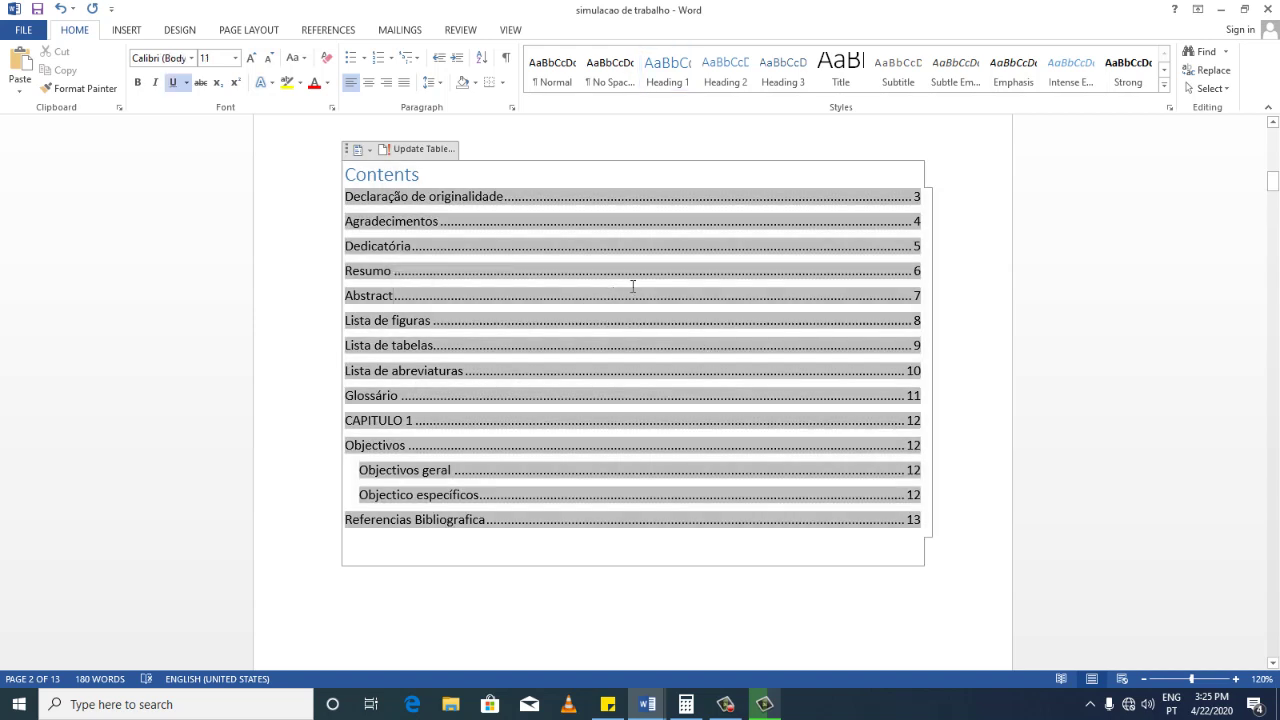
click(440, 152)
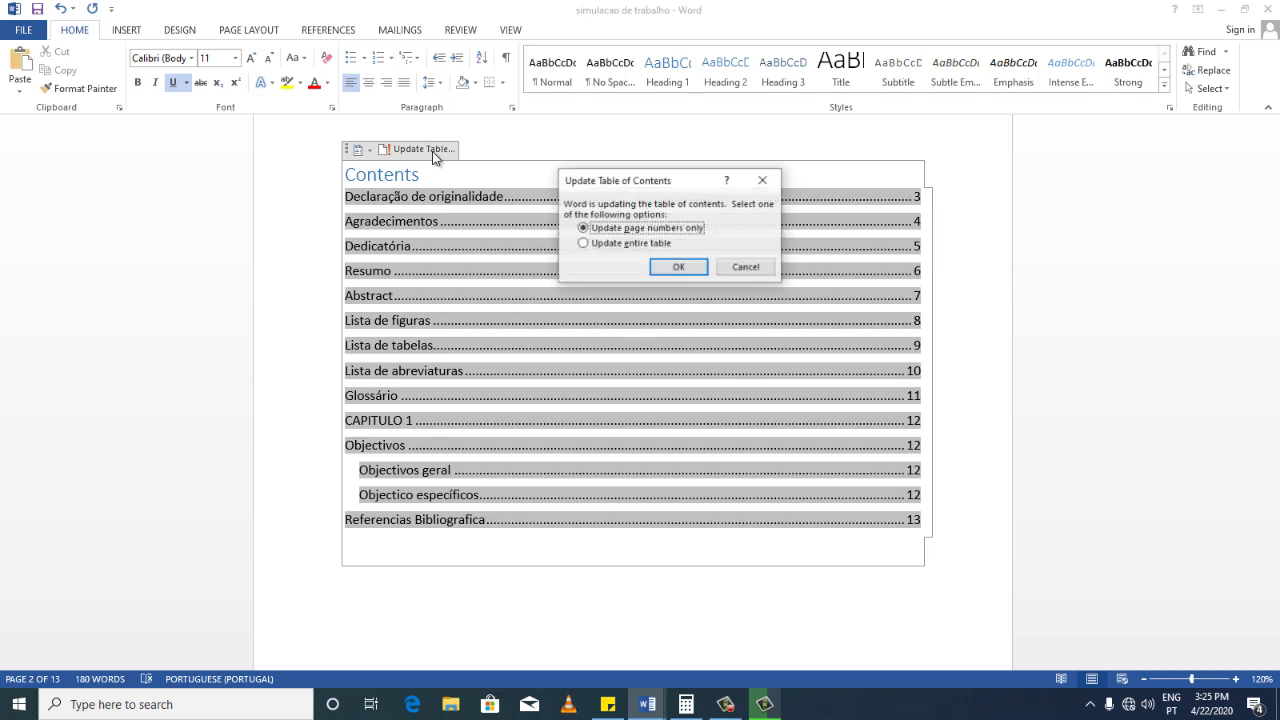
click(629, 247)
click(668, 266)
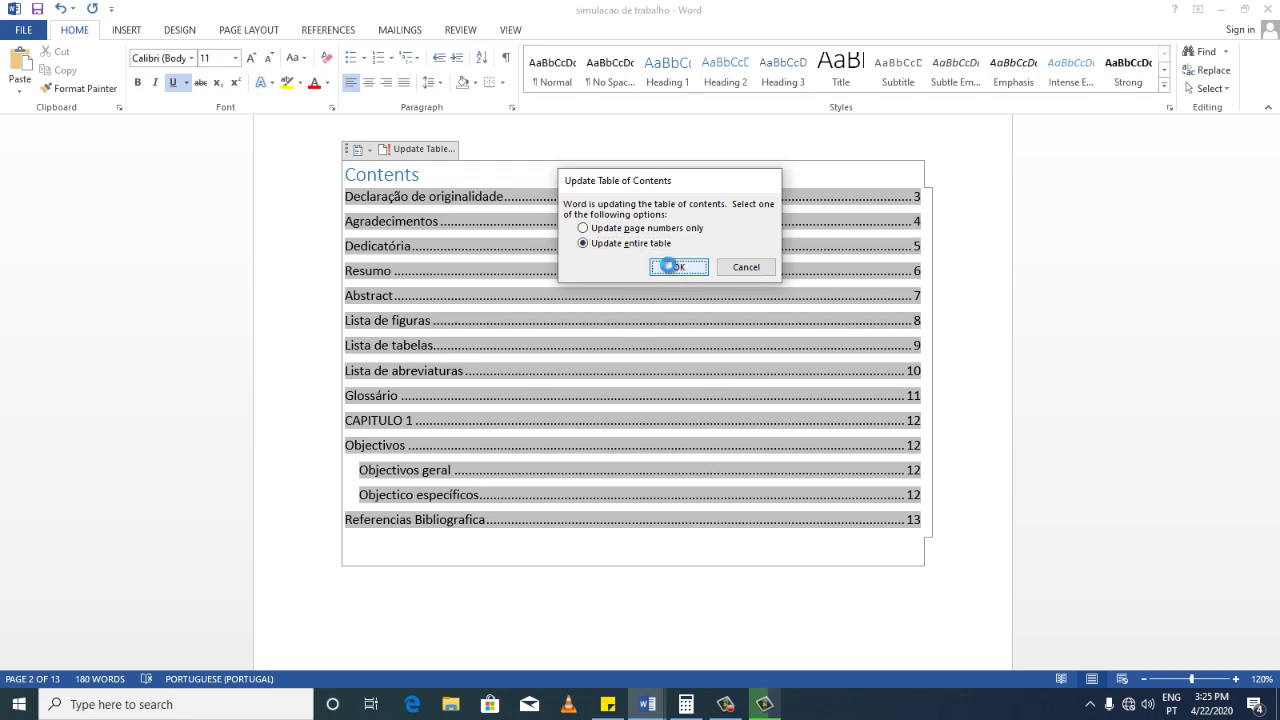
scroll(589, 366, down, 1)
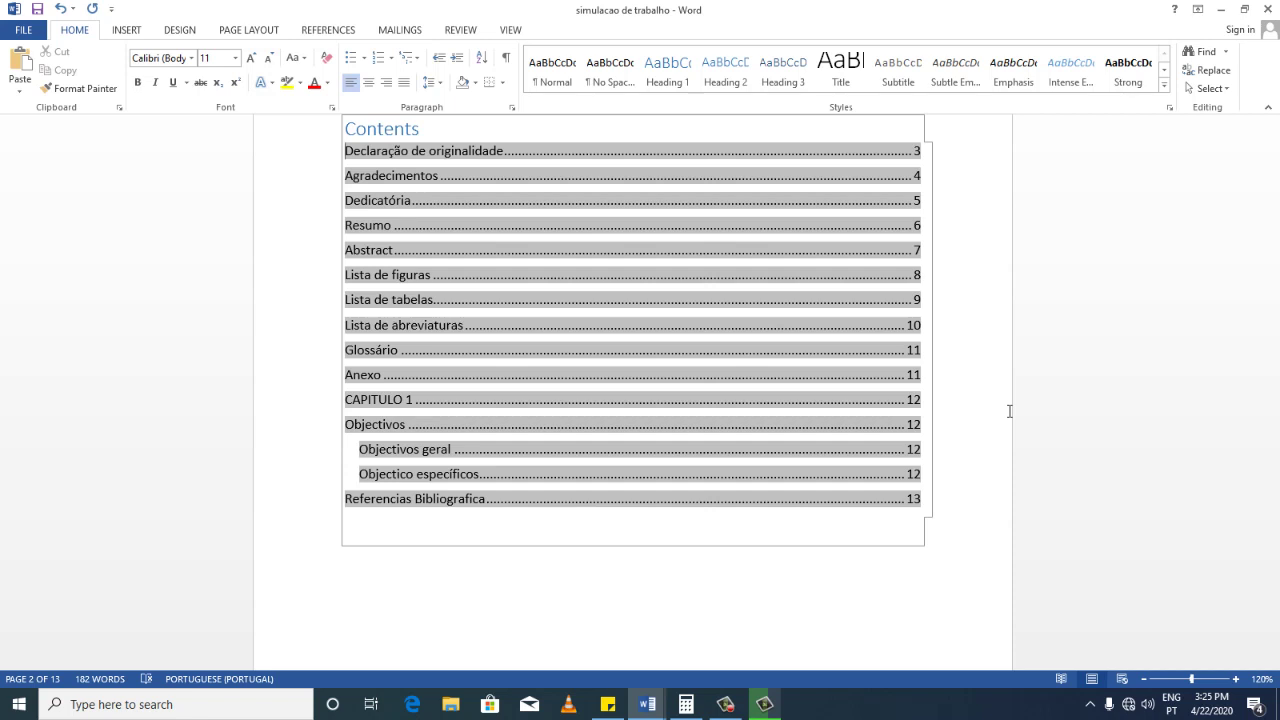
click(846, 557)
scroll(623, 477, up, 1)
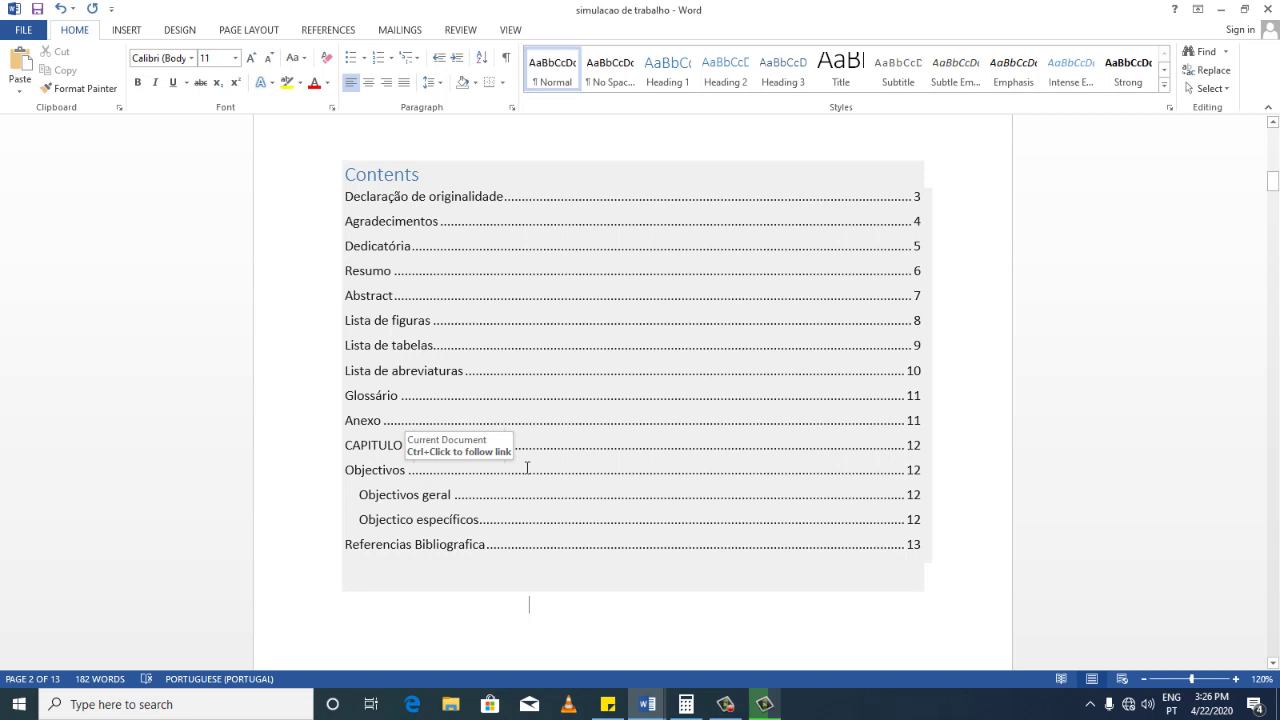
scroll(591, 409, down, 2)
scroll(591, 412, down, 3)
scroll(593, 423, down, 4)
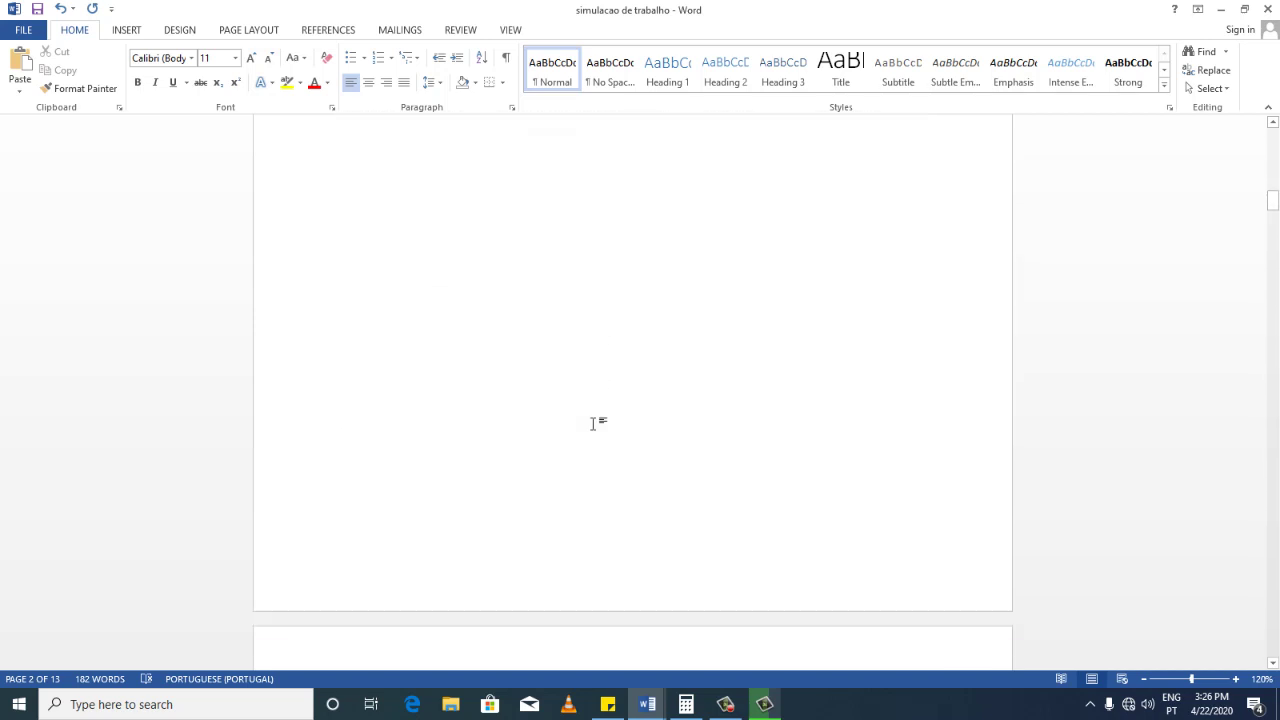
scroll(593, 423, up, 3)
scroll(593, 423, up, 2)
scroll(593, 425, up, 3)
scroll(593, 428, up, 1)
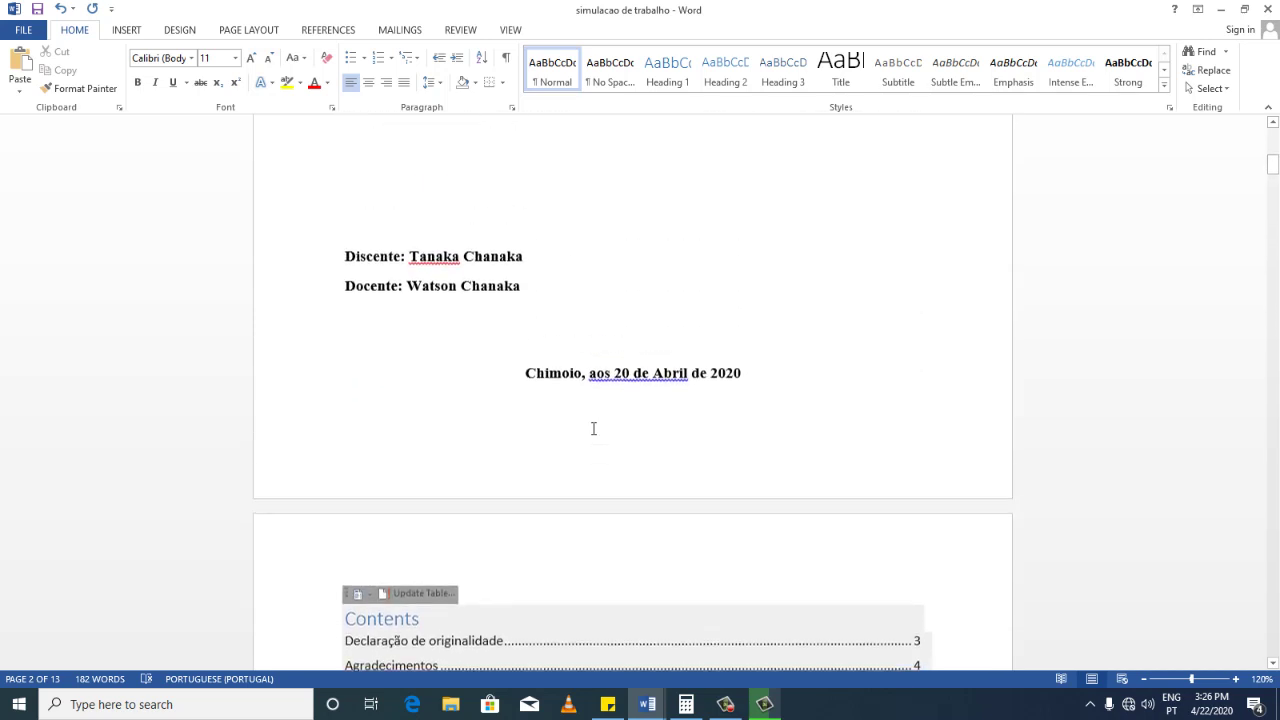
scroll(593, 428, down, 3)
scroll(593, 428, down, 3)
scroll(593, 428, down, 1)
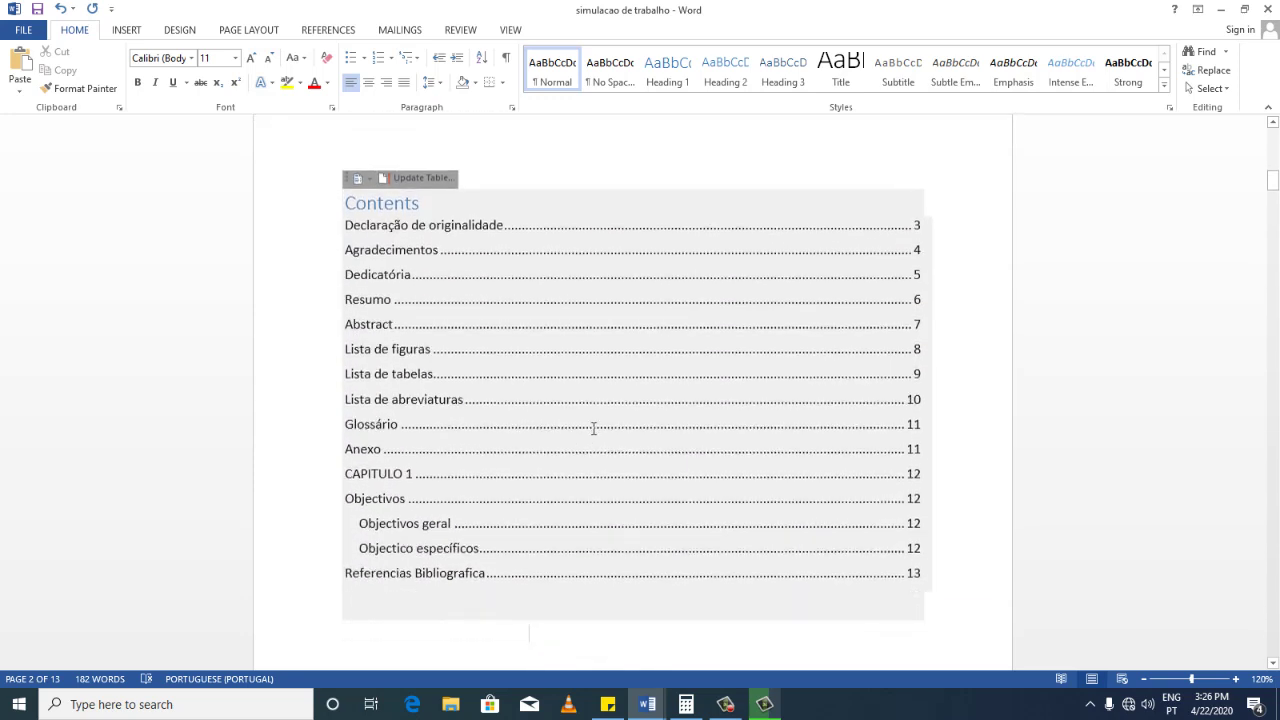
scroll(593, 428, down, 3)
scroll(593, 428, up, 3)
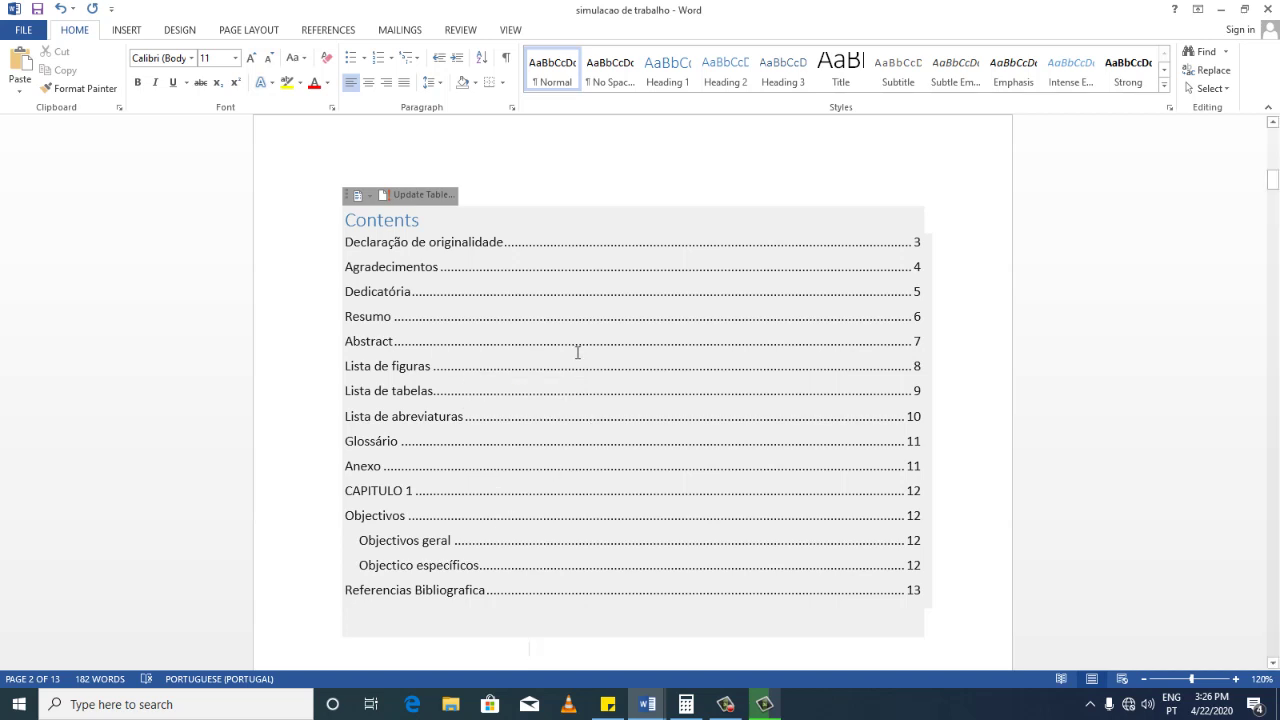
click(743, 374)
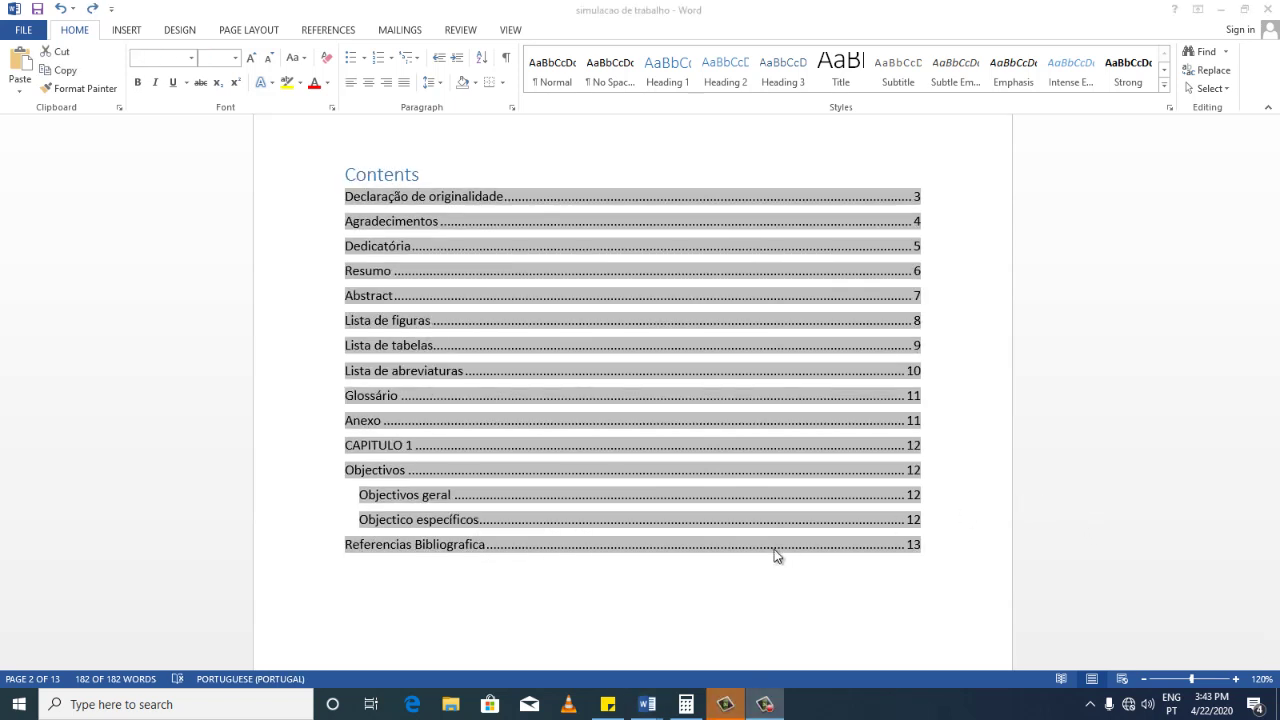
Set the whole table of contents to Times New Roman, size 12, with Automatic black font colour.
scroll(335, 358, up, 3)
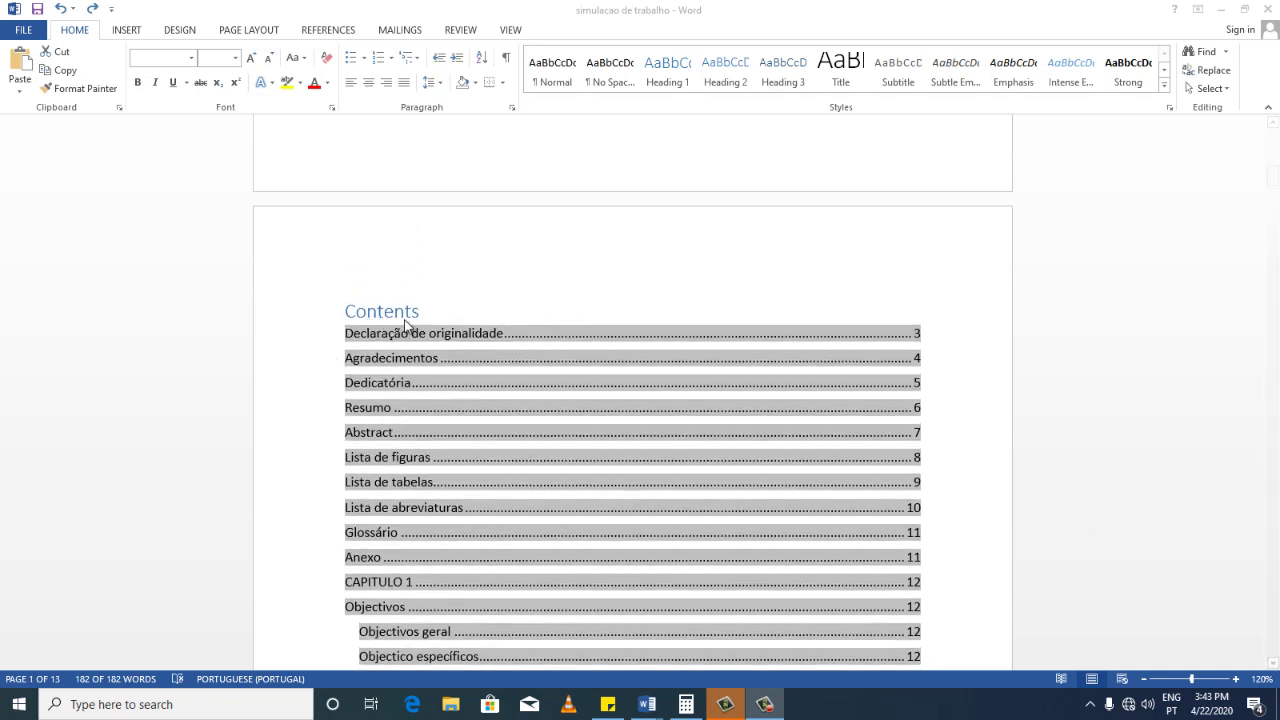
click(490, 271)
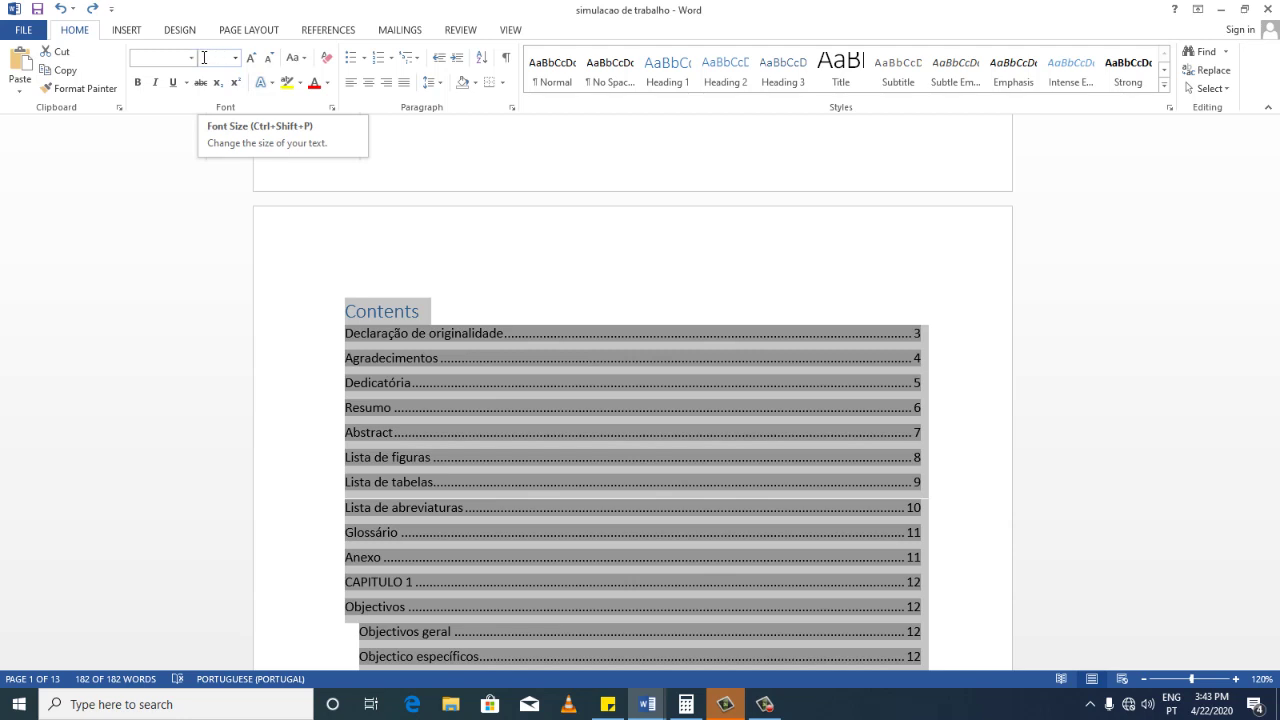
click(192, 58)
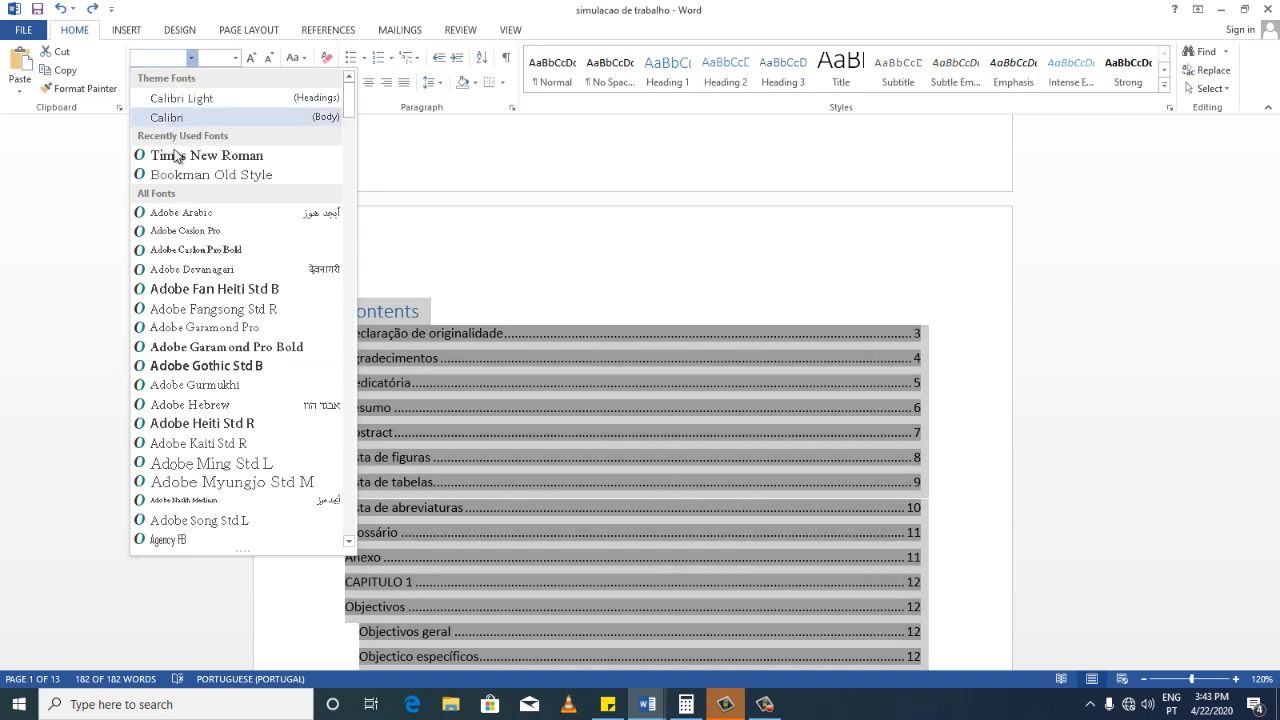
click(177, 159)
click(235, 58)
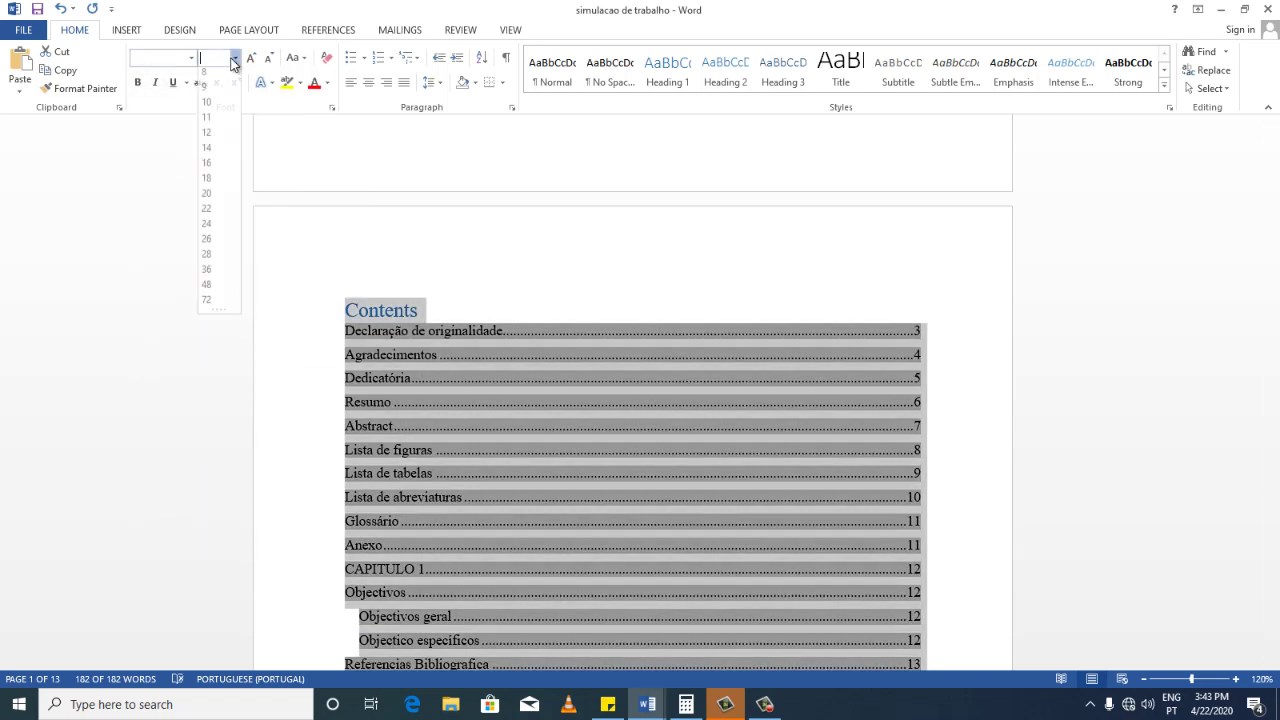
click(207, 137)
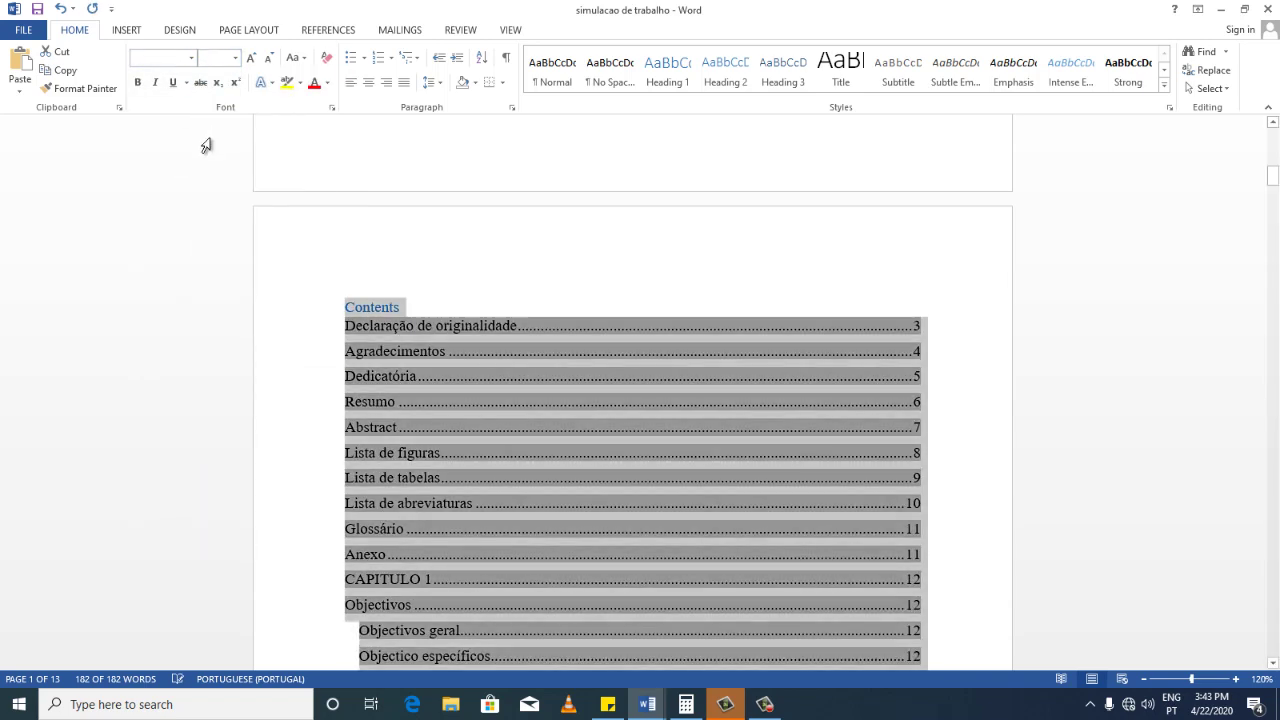
click(328, 84)
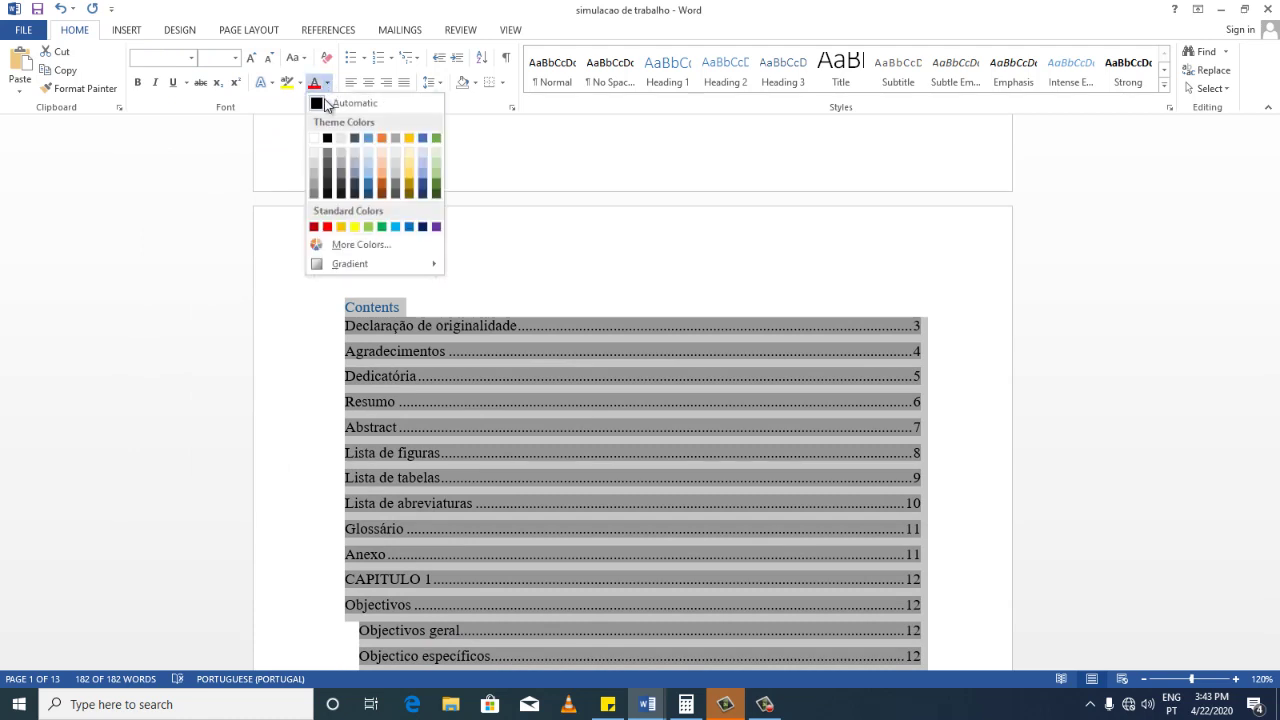
click(366, 106)
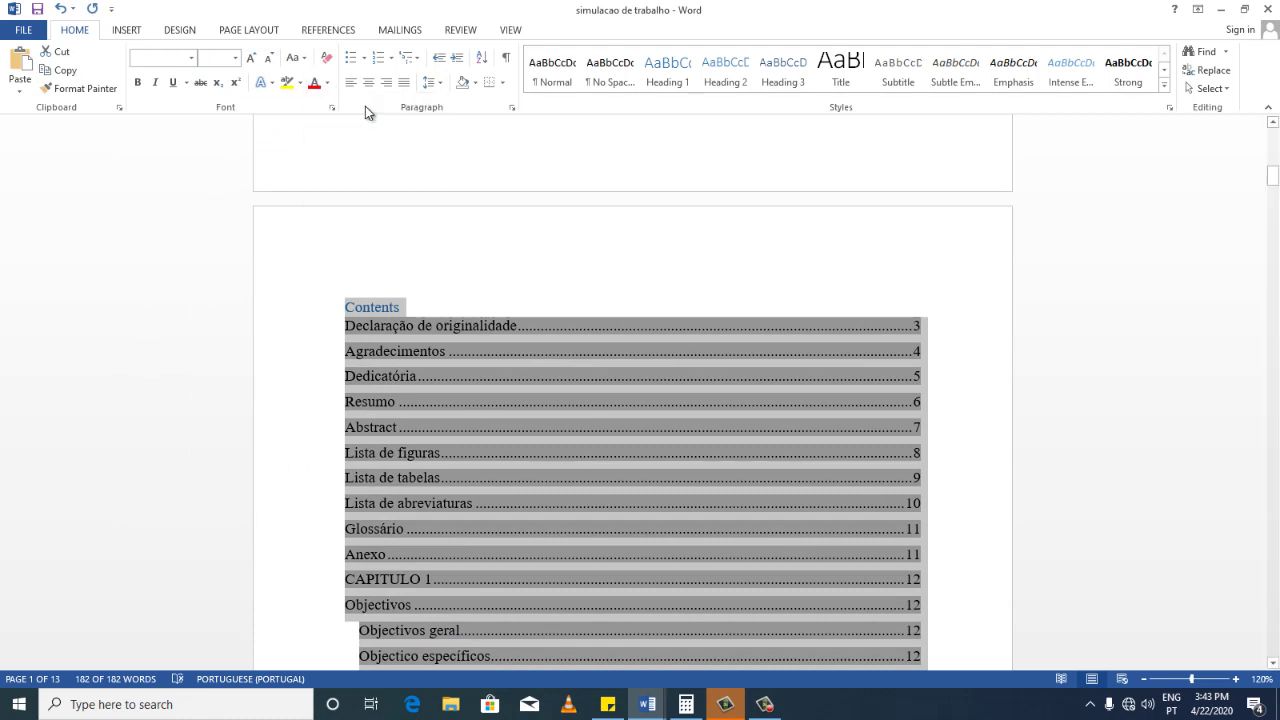
click(862, 296)
scroll(906, 371, down, 5)
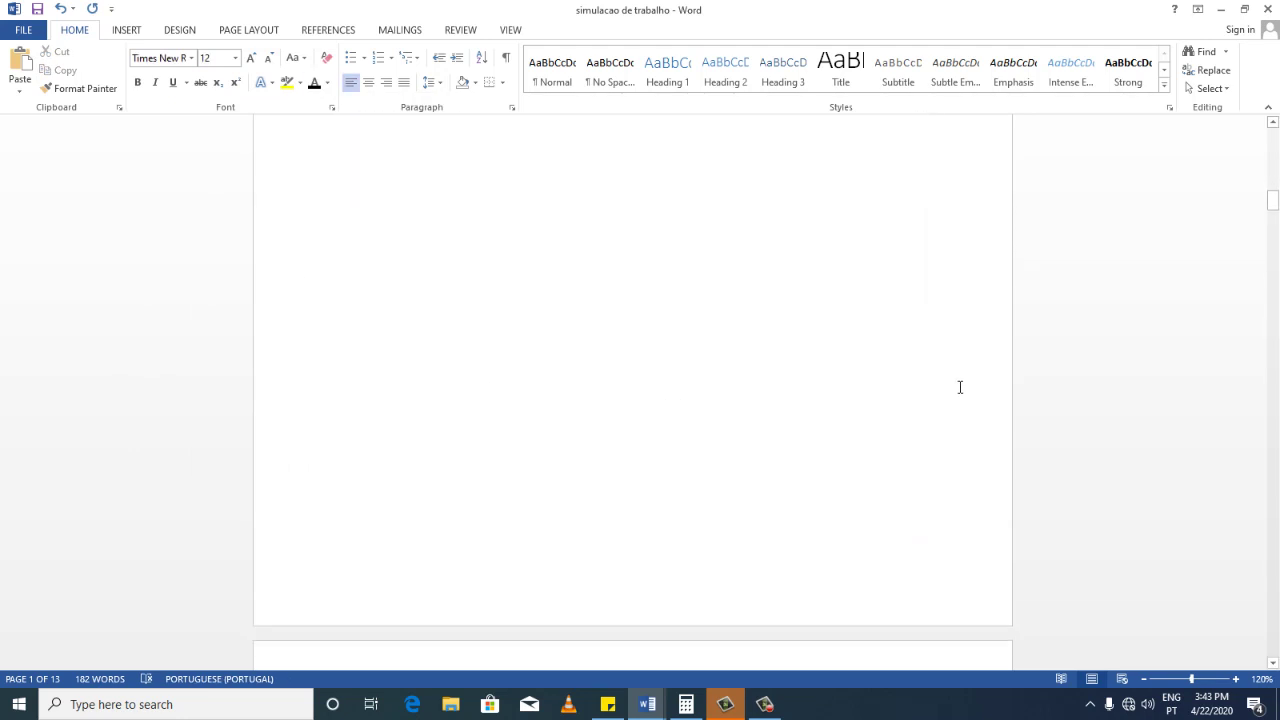
scroll(957, 386, down, 5)
scroll(870, 360, down, 3)
scroll(850, 355, down, 5)
scroll(760, 351, down, 4)
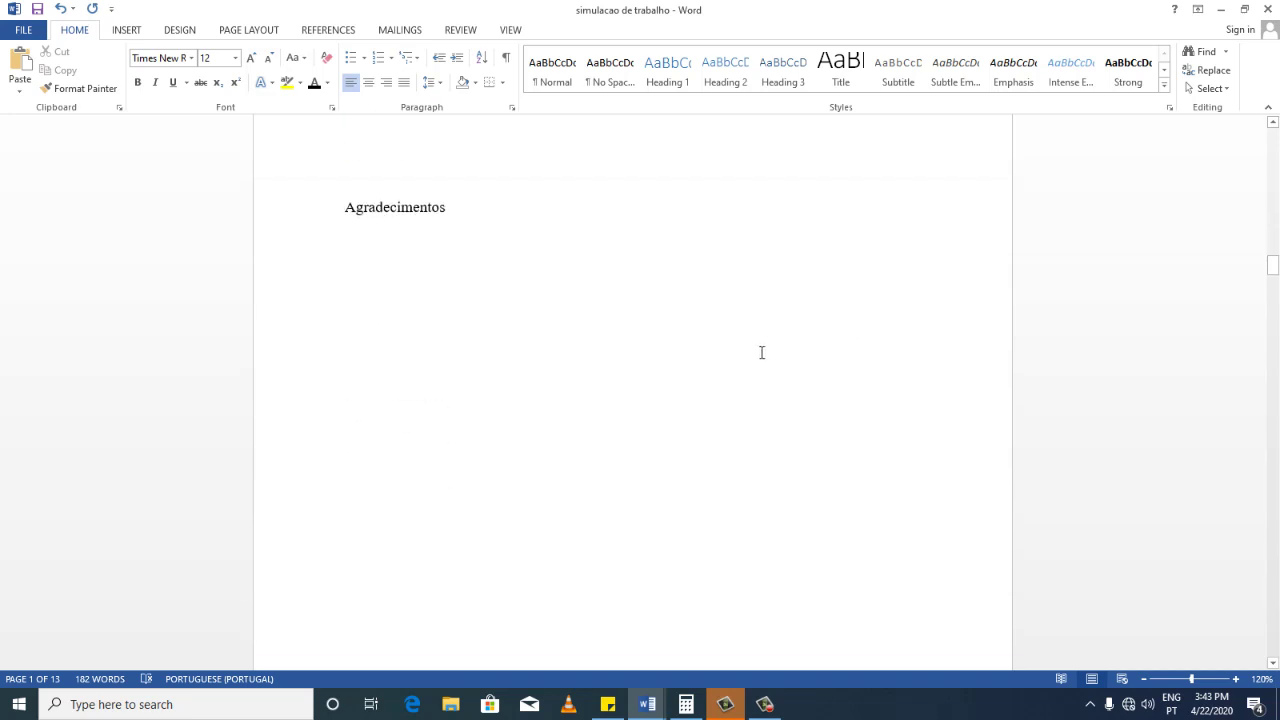
scroll(760, 351, down, 5)
scroll(761, 352, down, 5)
scroll(760, 351, down, 3)
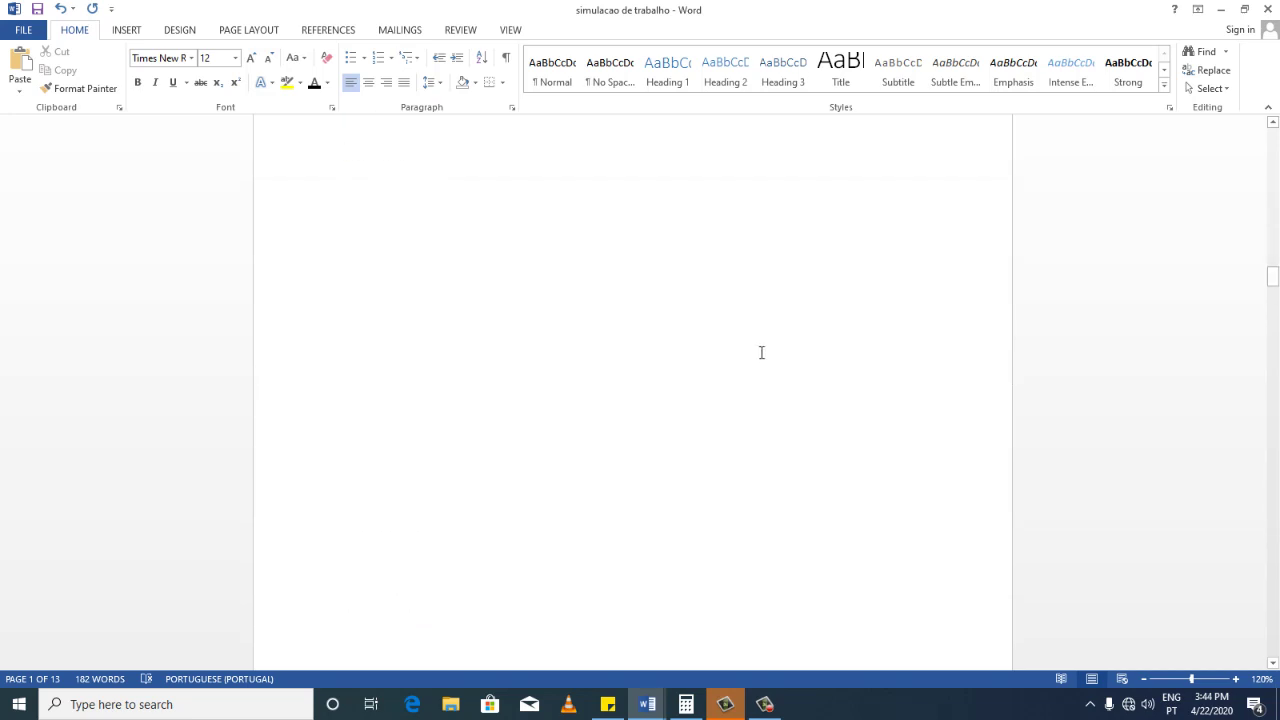